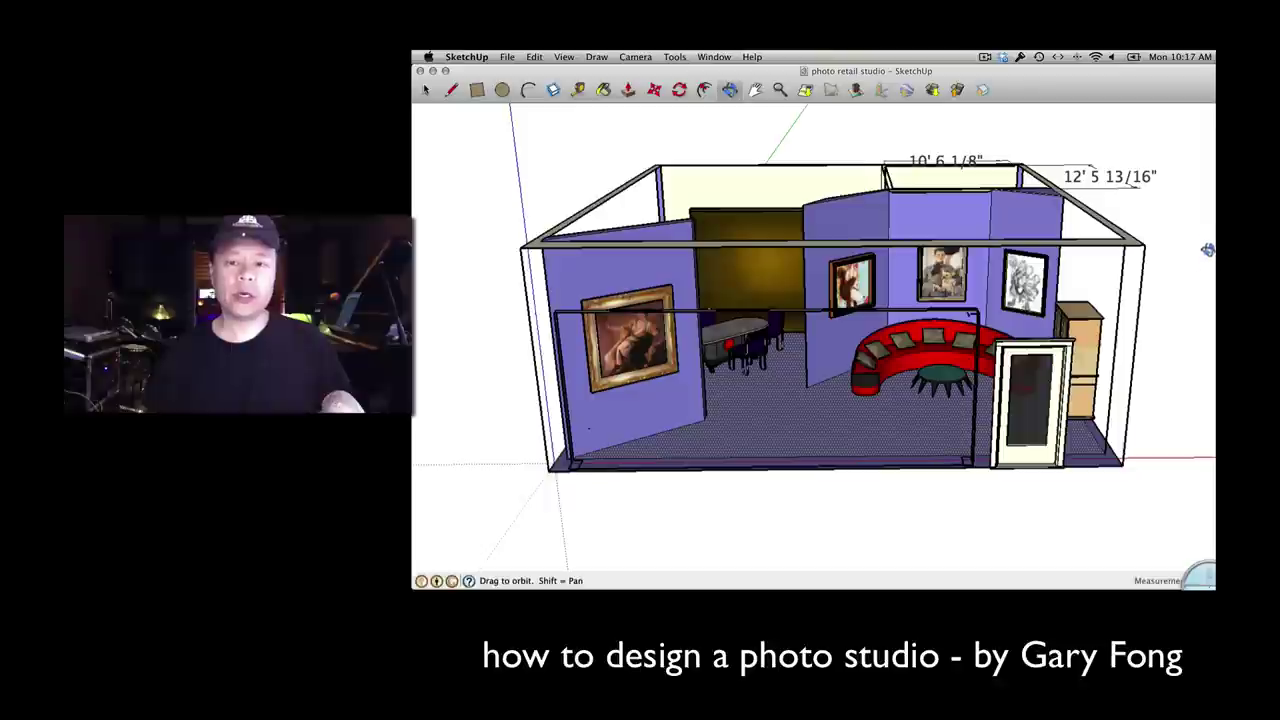
- Orbit and zoom around the studio to inspect the furniture from elevated, frontal and side angles
mouse_move(1207, 238)
mouse_down()
mouse_move(1117, 366)
mouse_move(1080, 380)
mouse_move(1040, 340)
mouse_move(1044, 306)
mouse_move(1060, 352)
mouse_up()
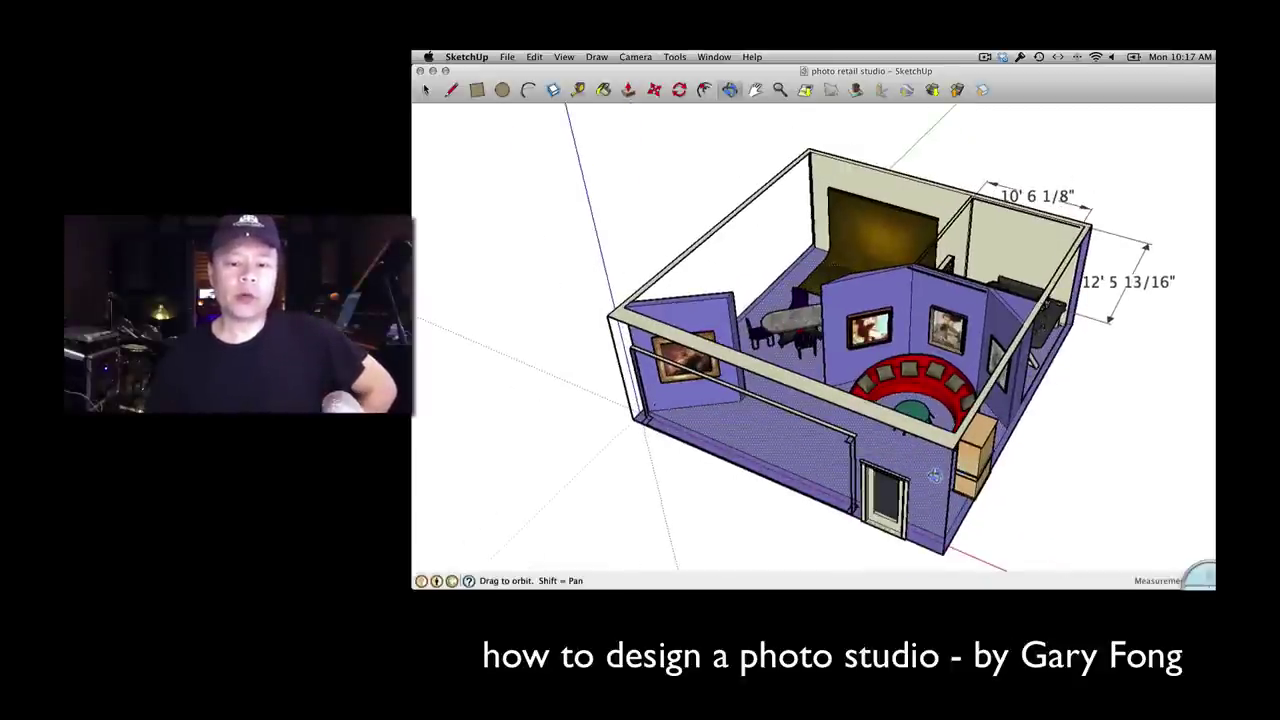
mouse_move(935, 471)
mouse_down()
mouse_move(907, 338)
mouse_move(1125, 372)
mouse_move(938, 395)
mouse_move(981, 423)
mouse_up()
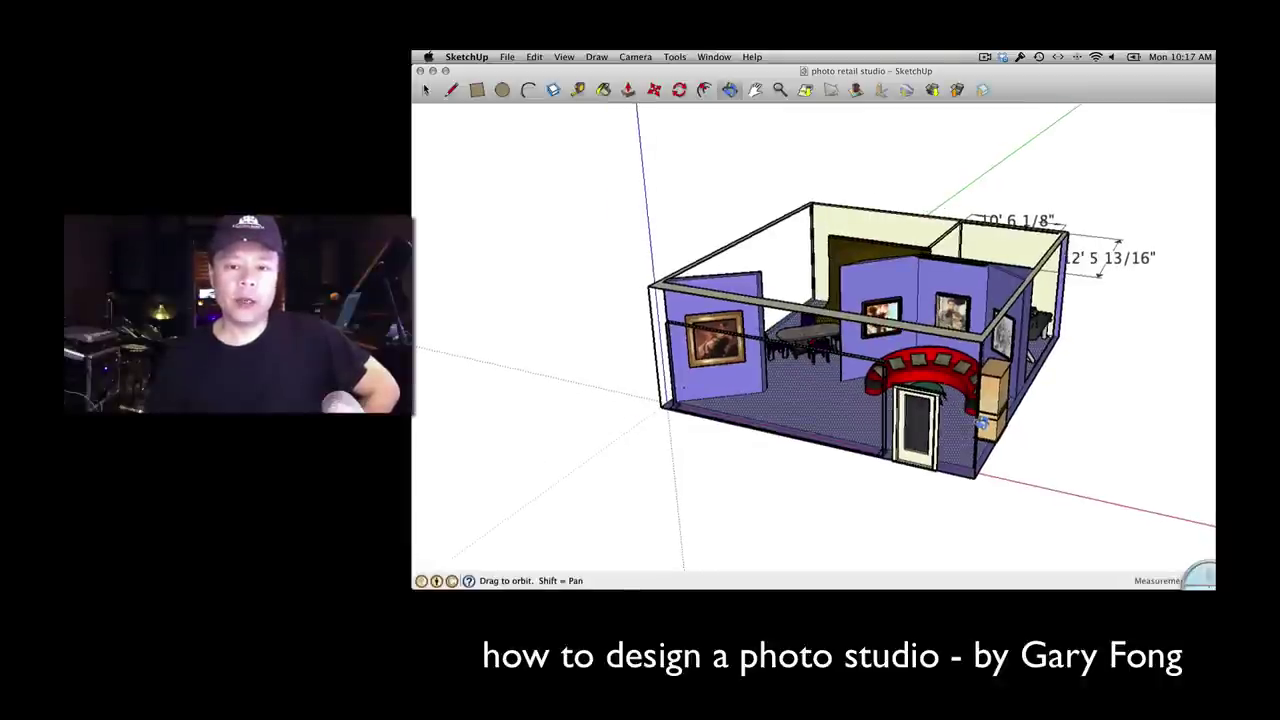
scroll(981, 423, up, 5)
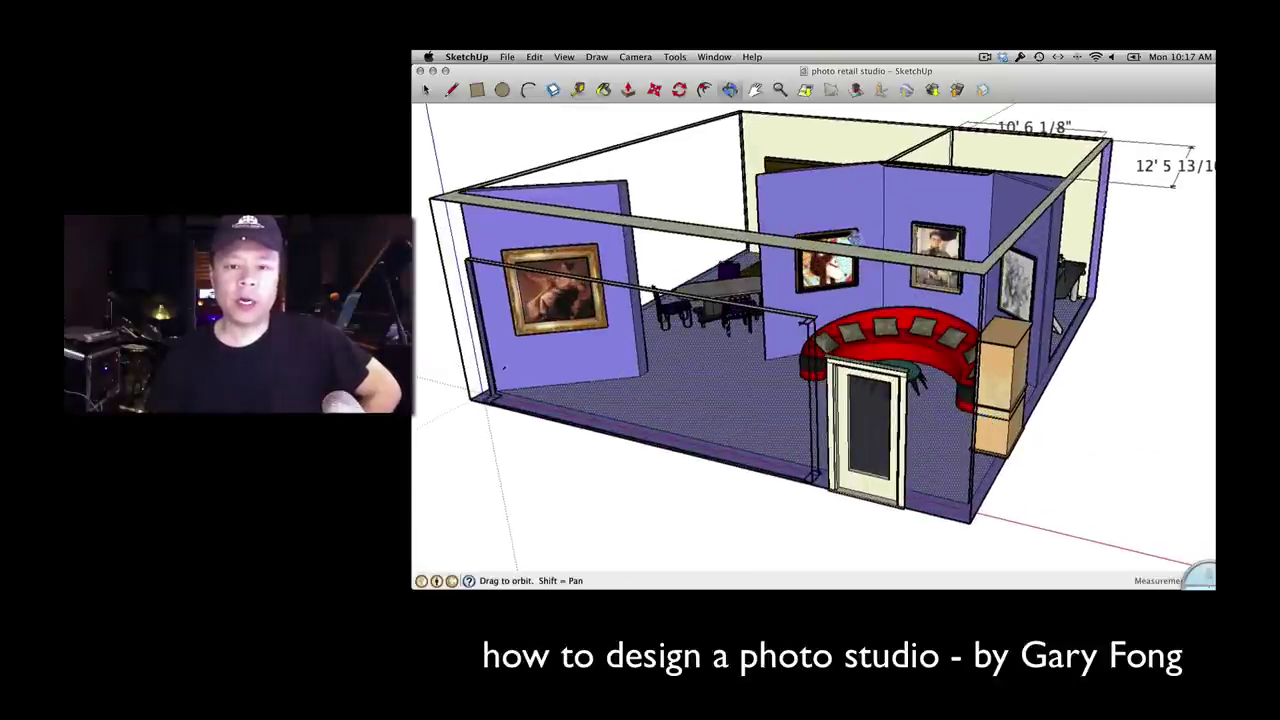
mouse_move(854, 238)
mouse_down()
mouse_move(1080, 245)
mouse_move(906, 288)
mouse_move(760, 300)
mouse_move(1063, 268)
mouse_move(860, 285)
mouse_move(855, 229)
mouse_move(1083, 295)
mouse_move(870, 364)
mouse_move(875, 377)
mouse_up()
scroll(870, 364, down, 3)
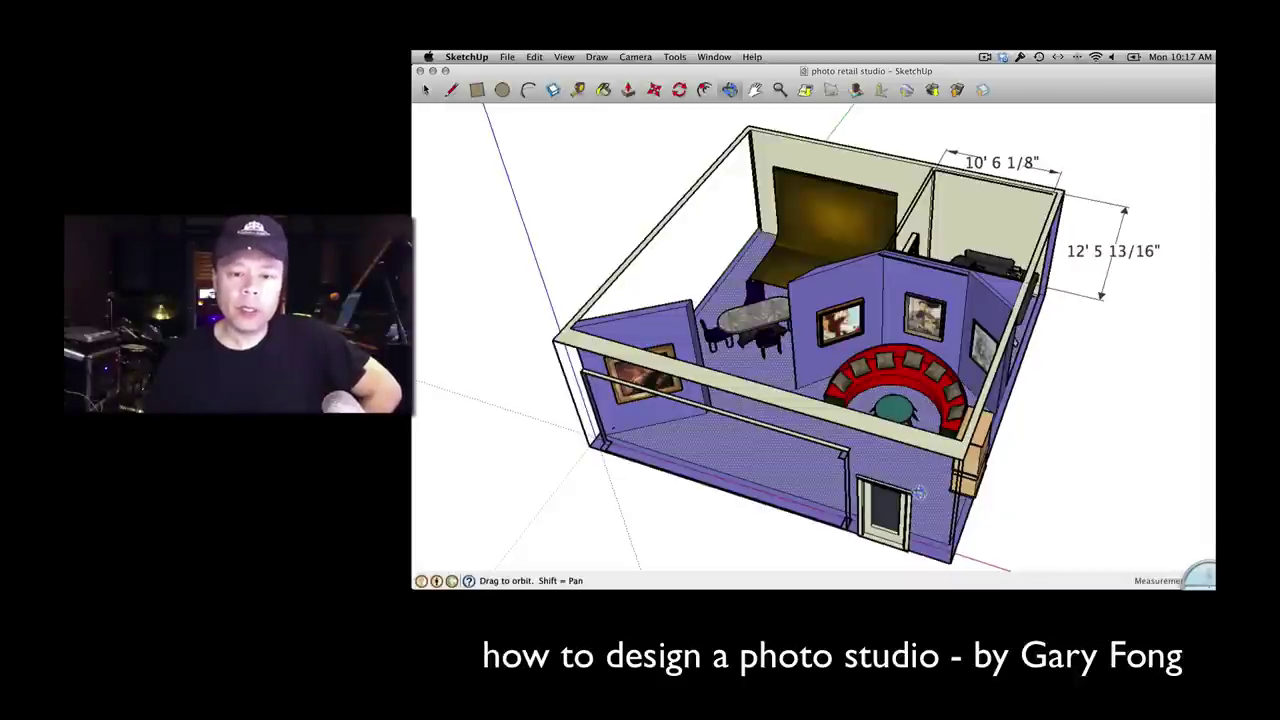
mouse_move(936, 472)
mouse_down()
mouse_move(1110, 297)
mouse_move(1019, 316)
mouse_up()
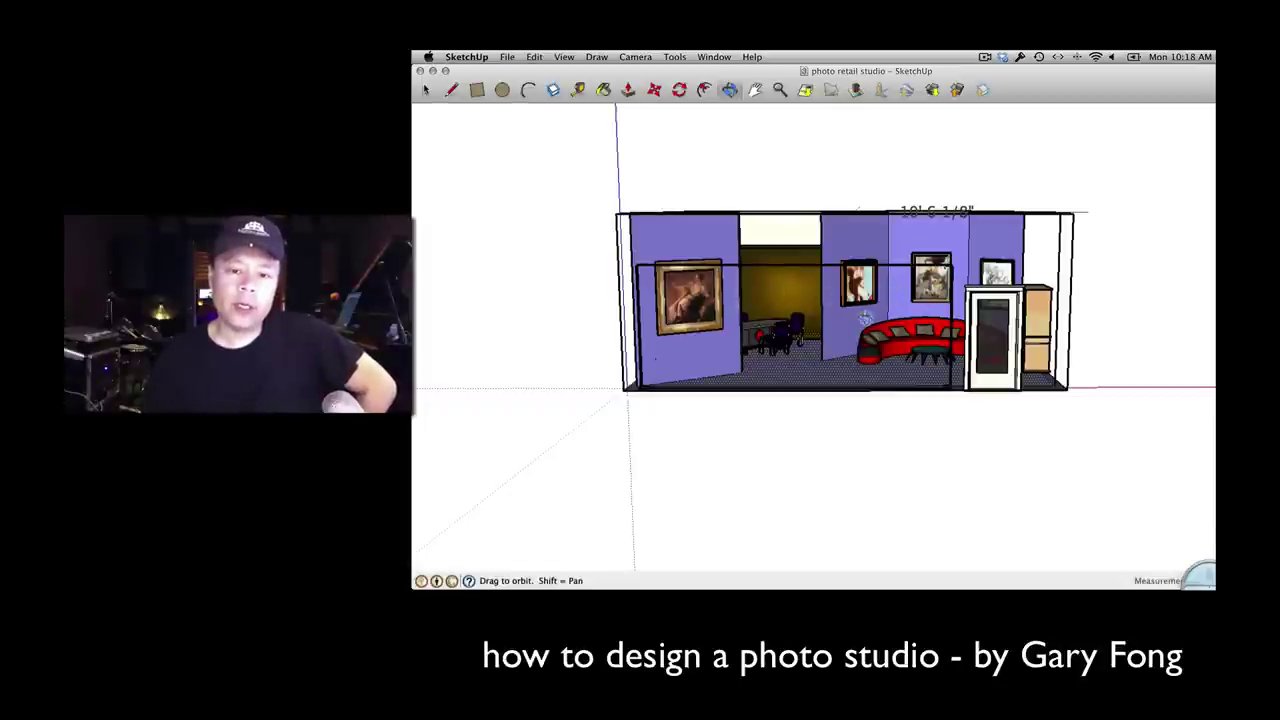
mouse_move(865, 318)
mouse_down()
mouse_move(1050, 285)
mouse_move(785, 295)
mouse_move(1004, 301)
mouse_move(960, 330)
mouse_move(937, 378)
mouse_move(944, 352)
mouse_move(844, 353)
mouse_move(932, 382)
mouse_move(920, 410)
mouse_up()
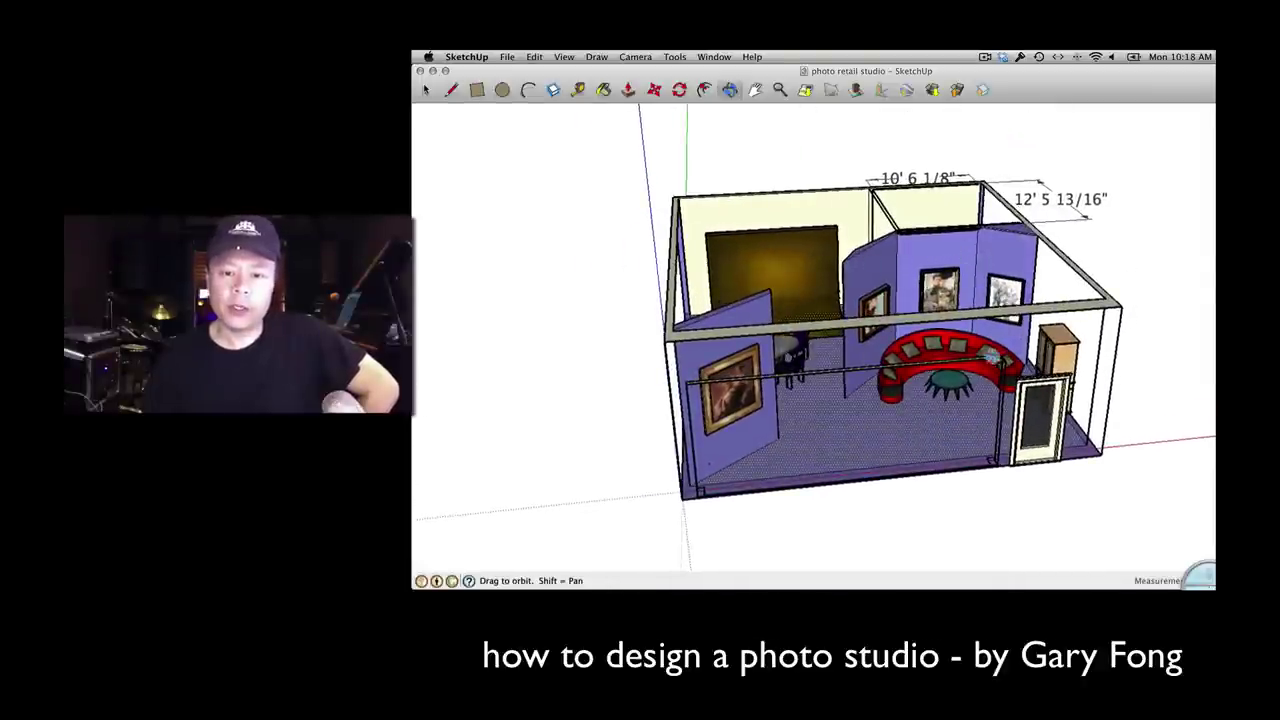
drag(1015, 407, 941, 327)
scroll(941, 327, up, 5)
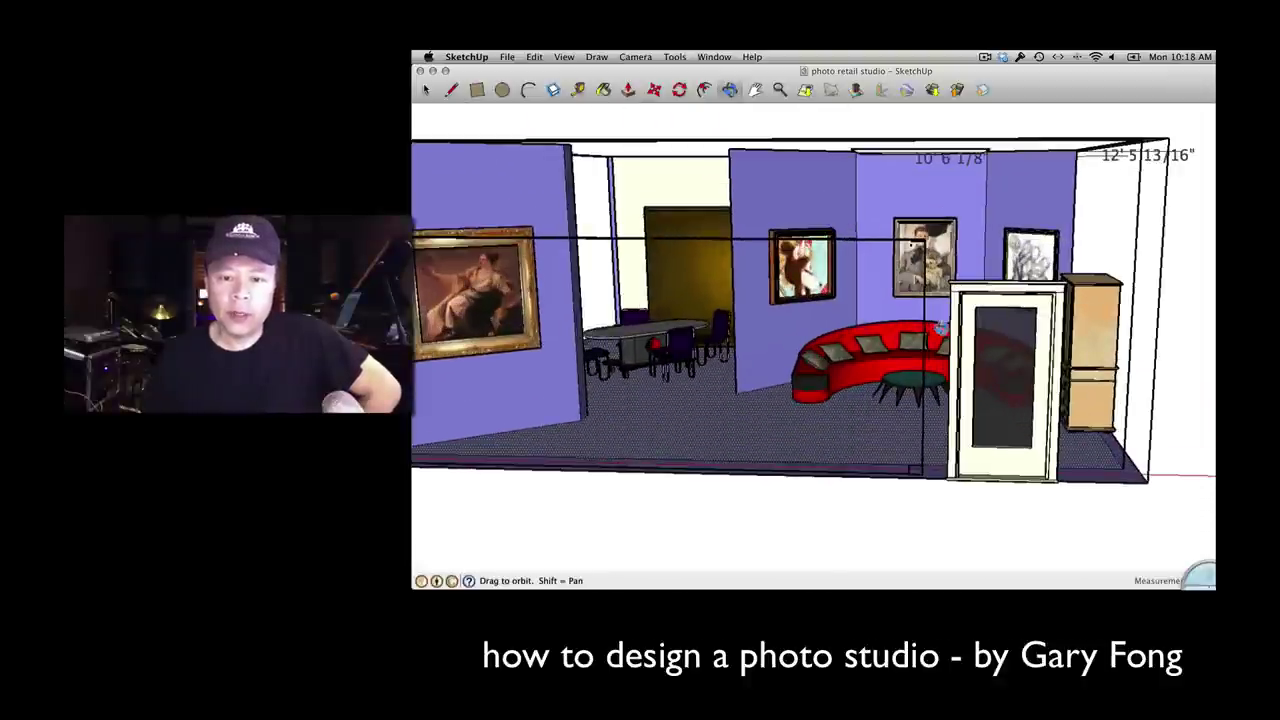
drag(1008, 360, 963, 344)
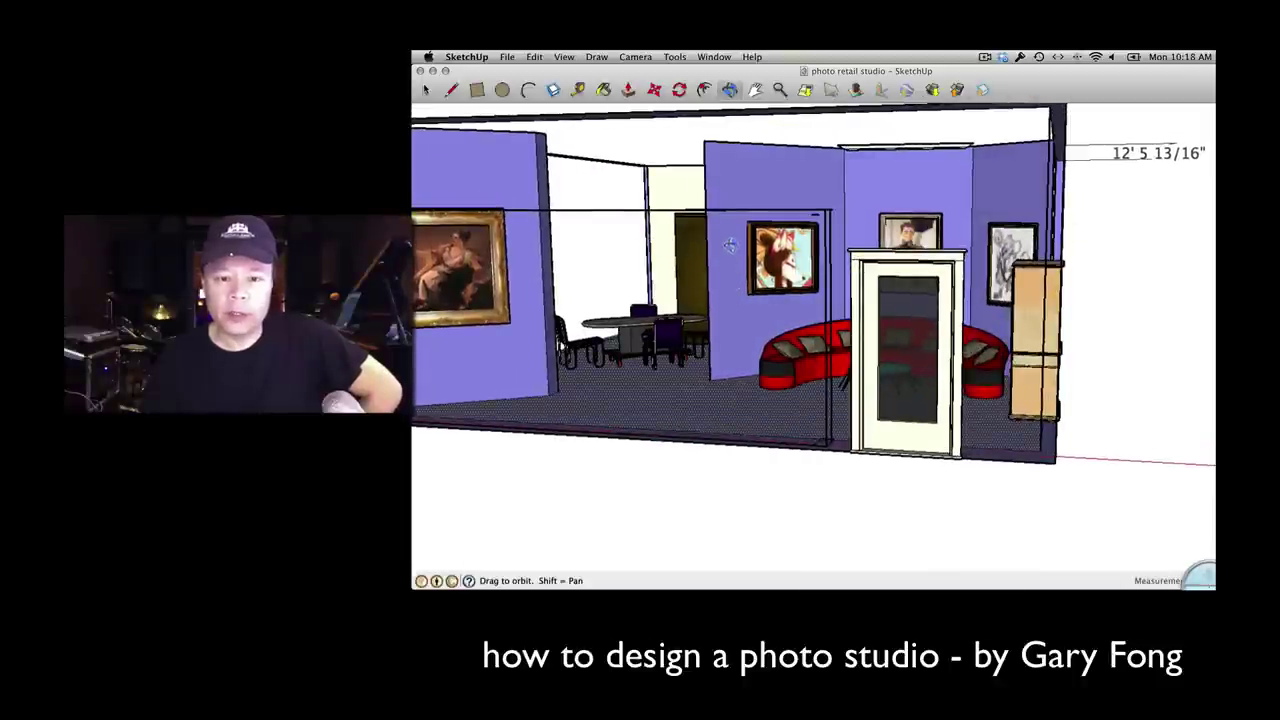
drag(729, 245, 742, 265)
- Switch to Top view and zoom out to the dimensioned plan, then tilt back into a zoomed perspective
key(super+2)
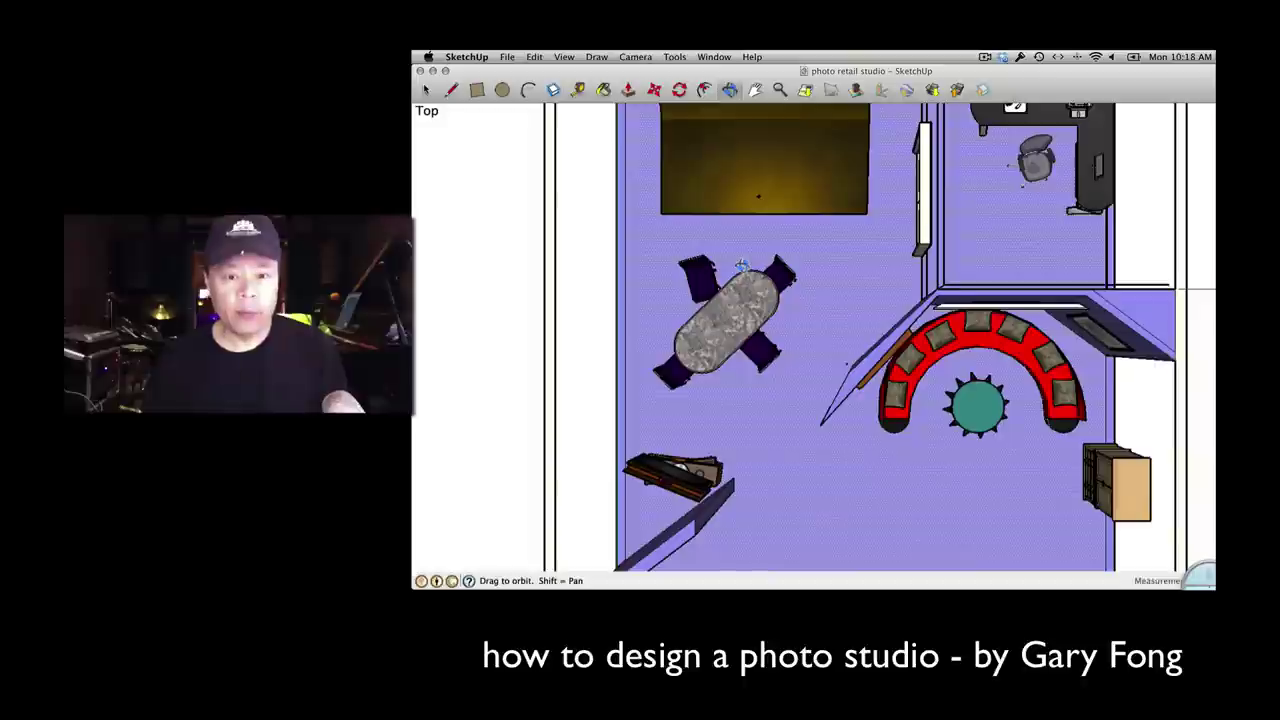
scroll(742, 265, down, 5)
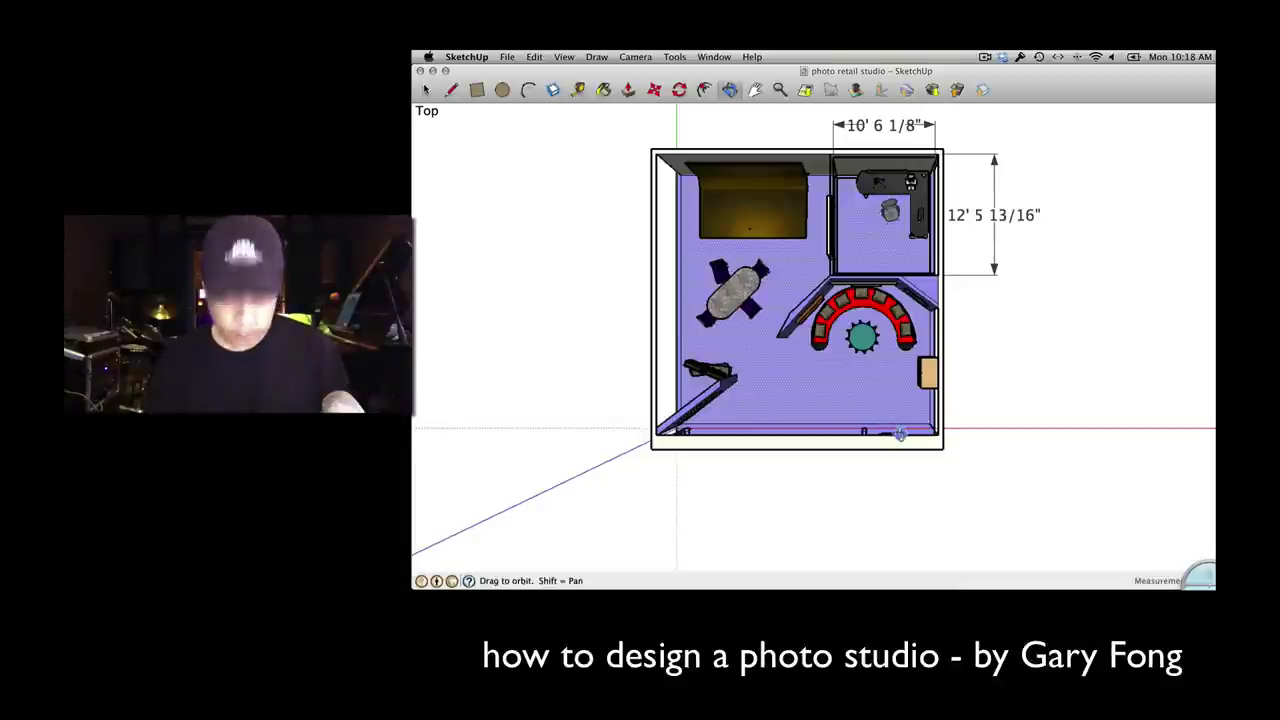
drag(930, 452, 819, 362)
scroll(819, 362, up, 5)
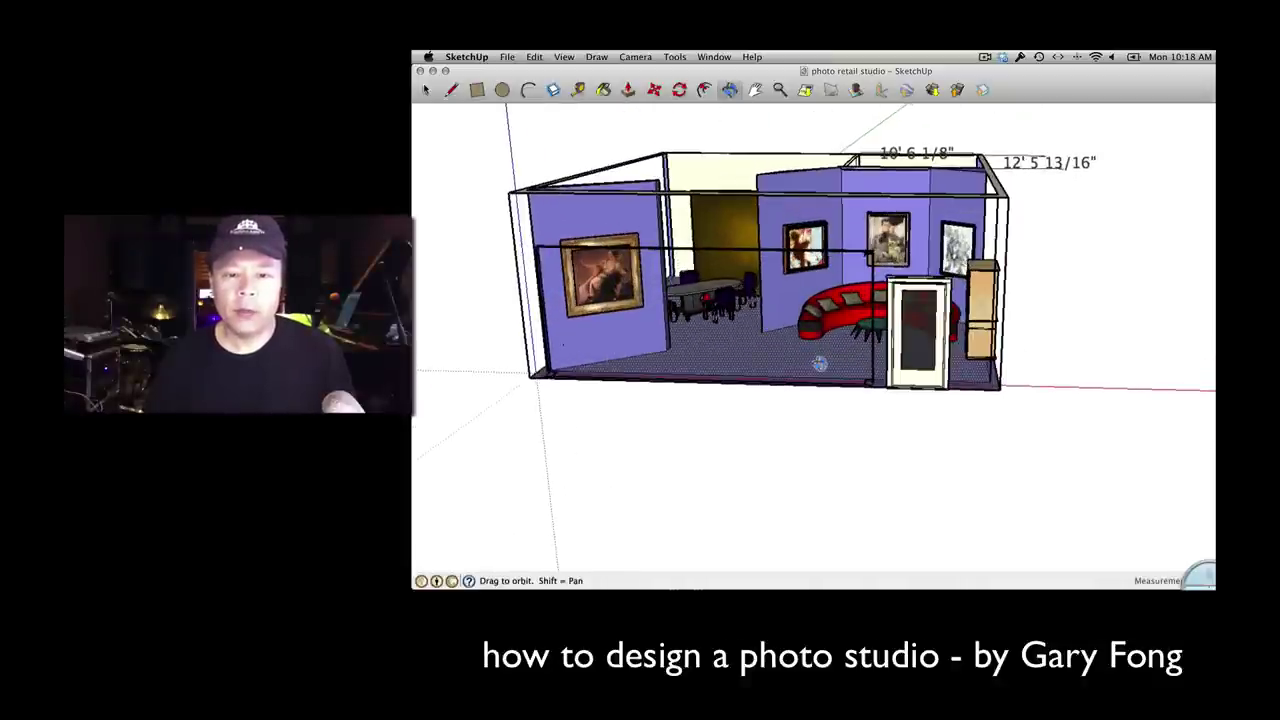
- Orbit and zoom around the studio, ending on the red curved sofa, framed paintings and backdrop
drag(757, 217, 793, 223)
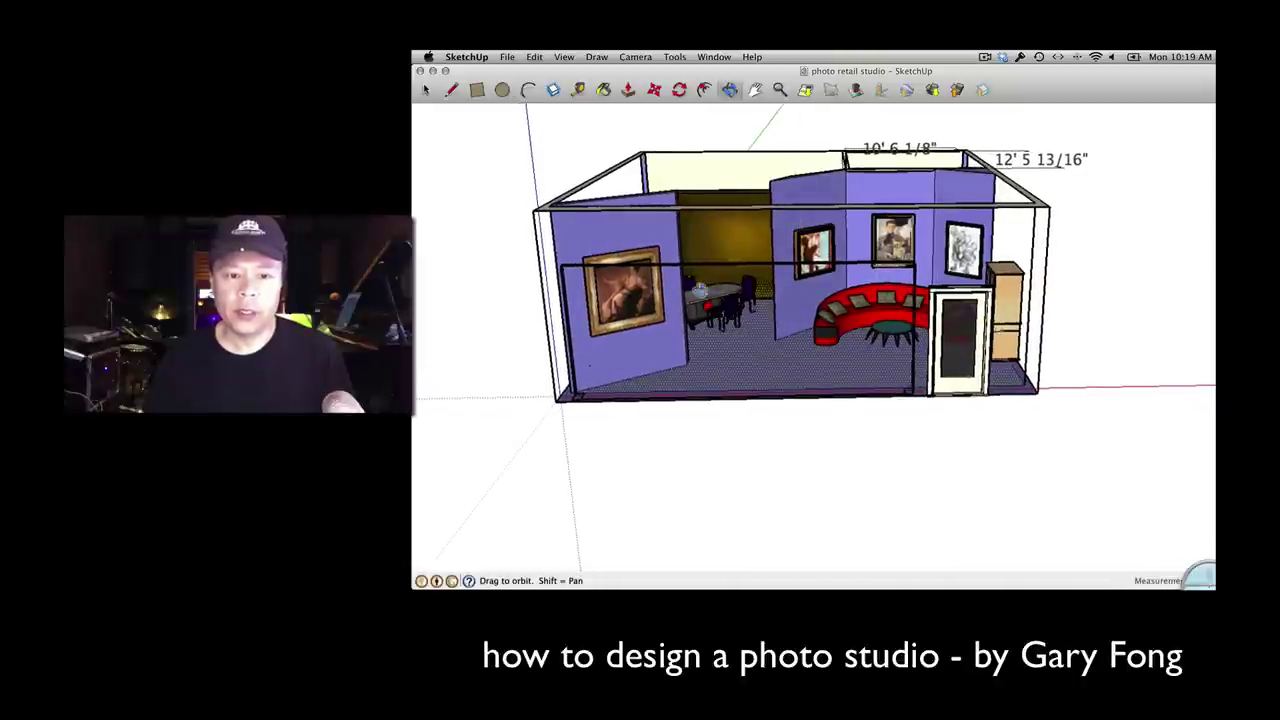
drag(712, 292, 712, 292)
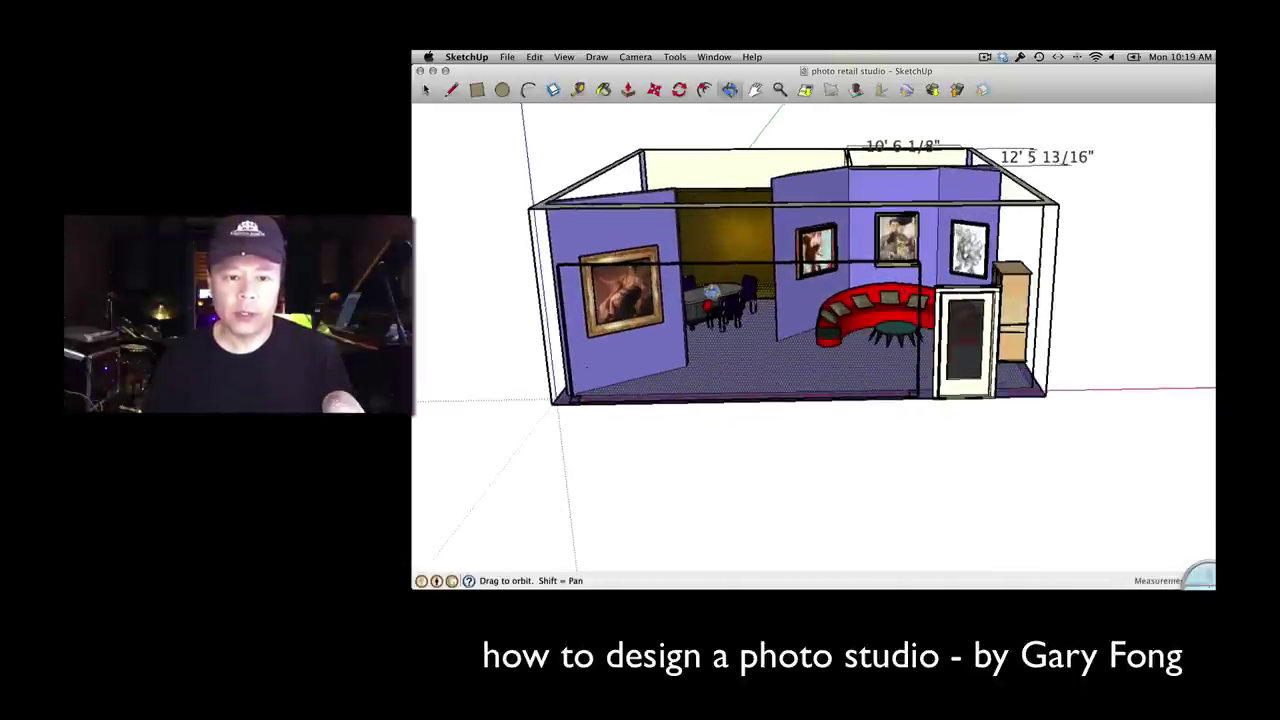
drag(711, 236, 1075, 250)
drag(897, 325, 900, 334)
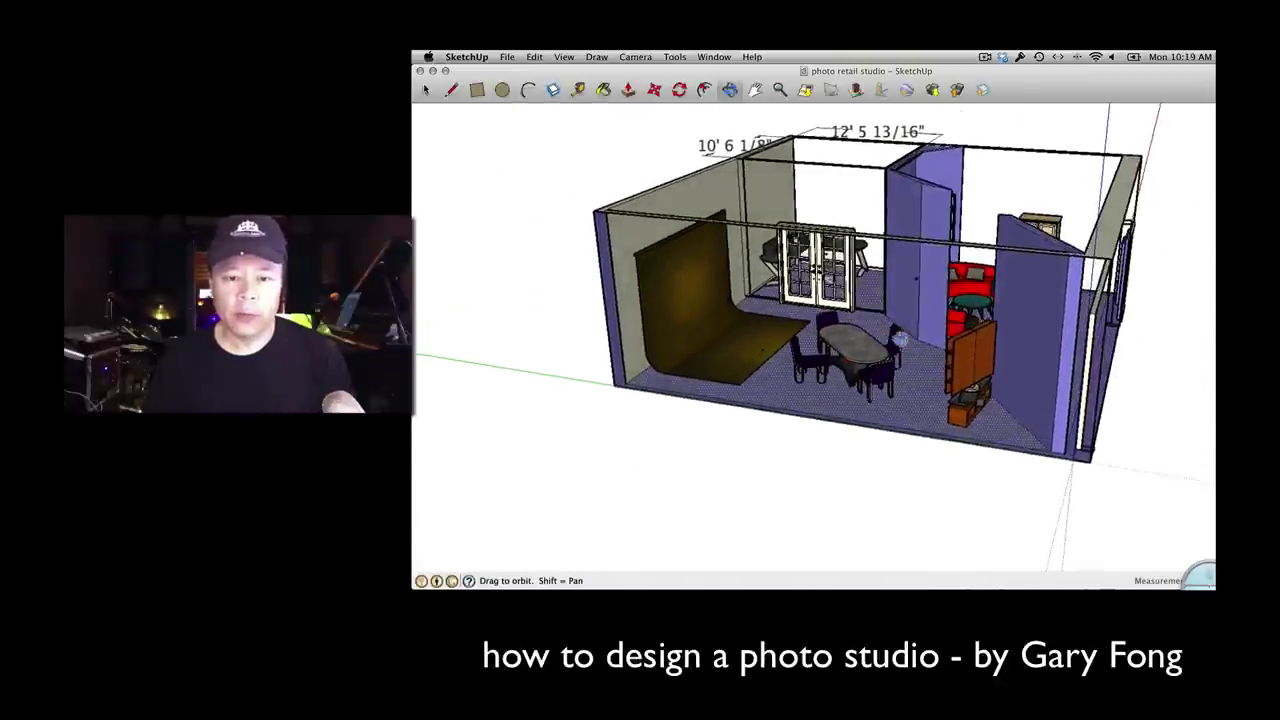
scroll(900, 334, down, 2)
scroll(900, 339, up, 4)
scroll(900, 339, up, 2)
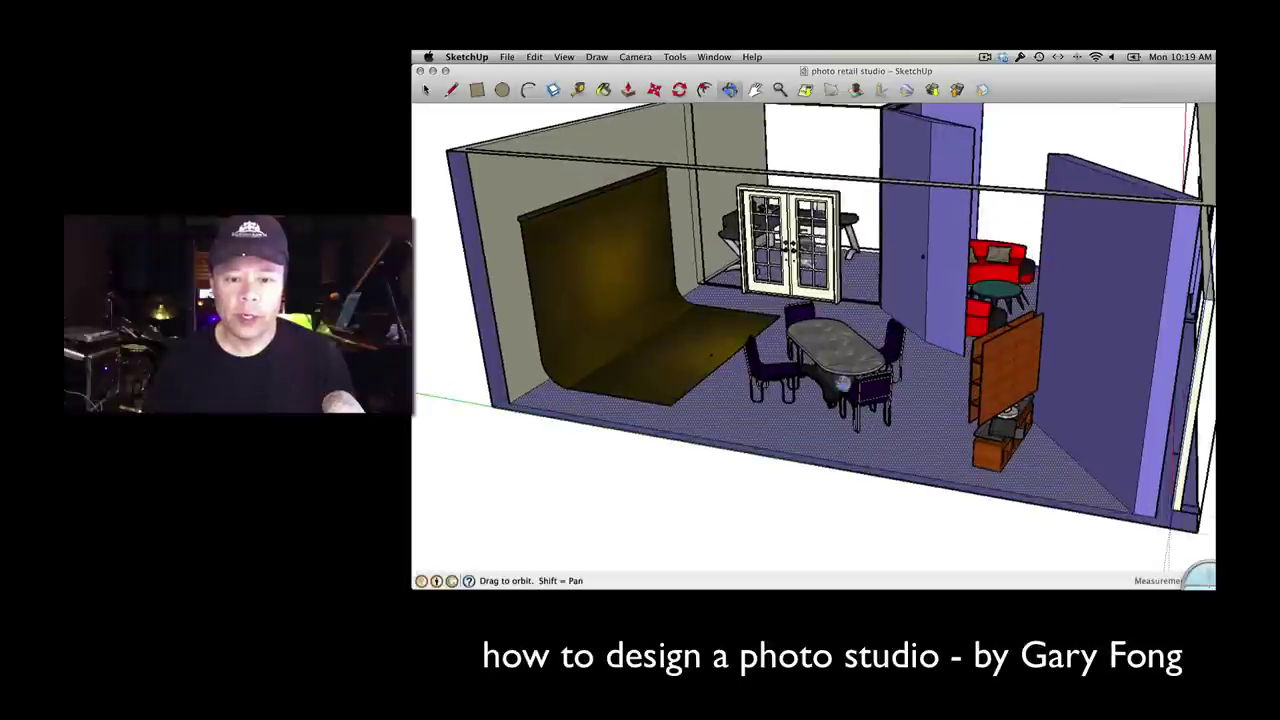
scroll(842, 348, up, 3)
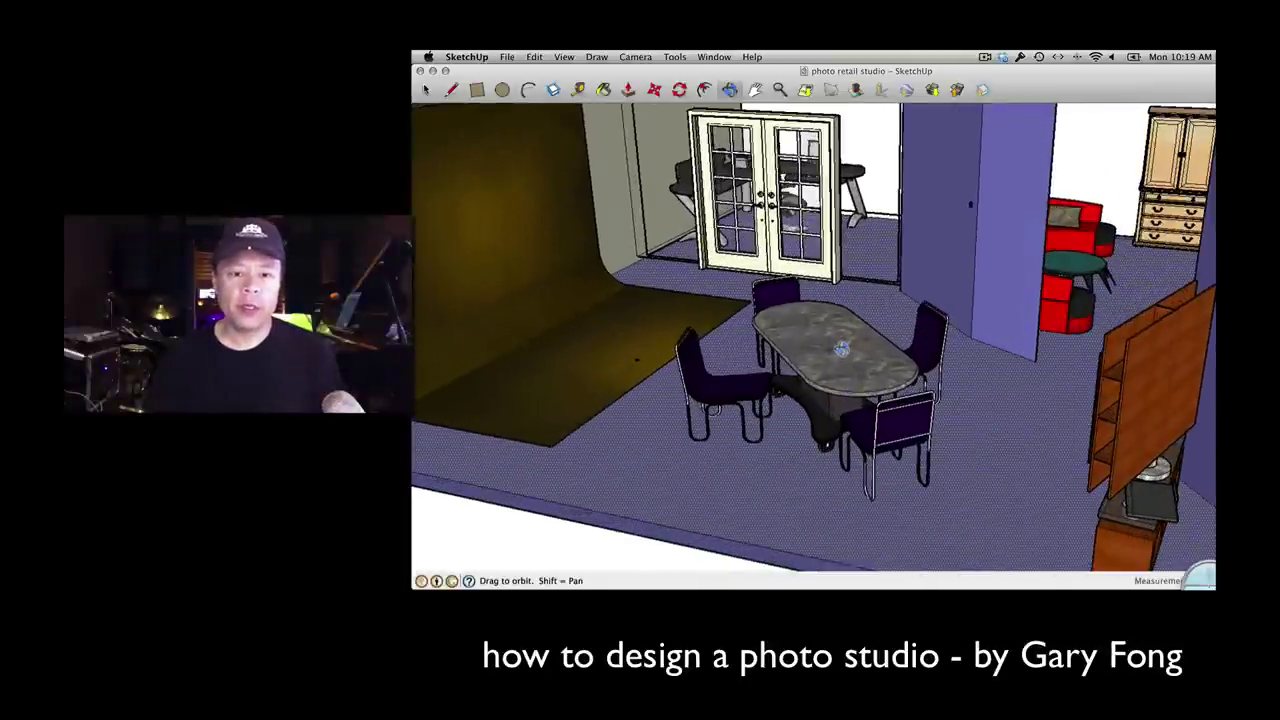
scroll(842, 348, down, 1)
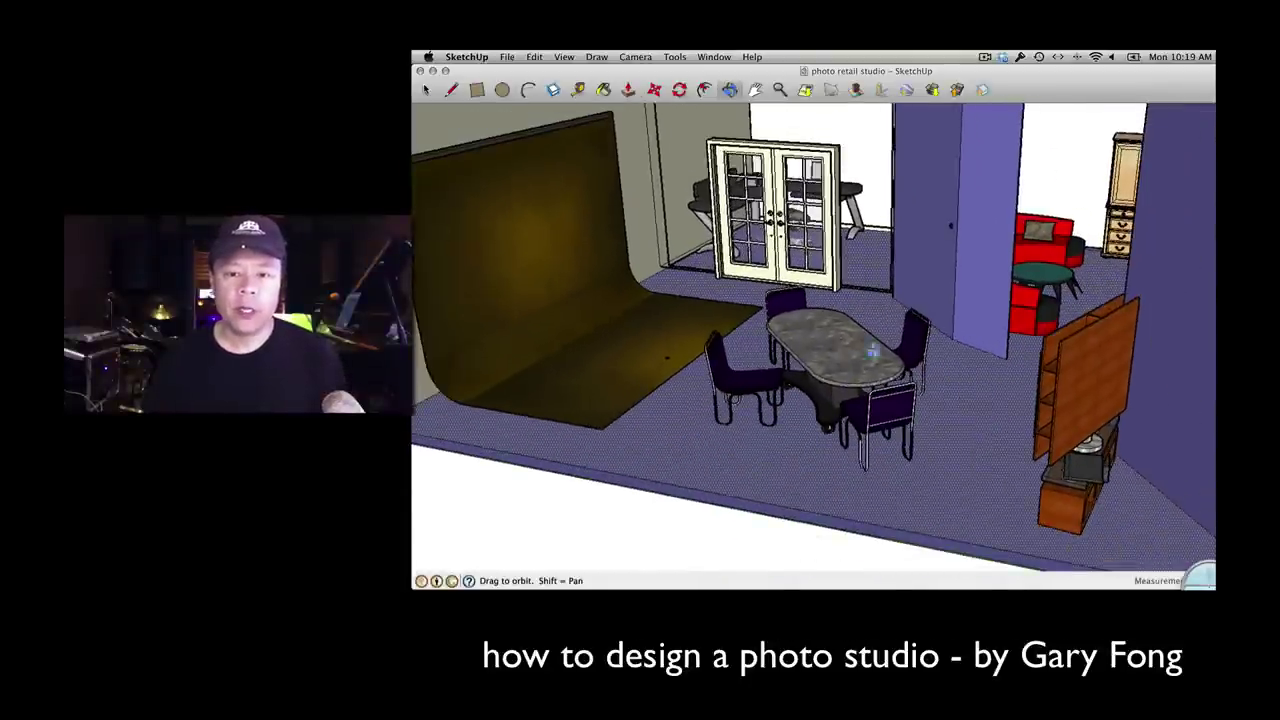
mouse_move(1090, 355)
mouse_down()
mouse_move(700, 329)
mouse_move(777, 346)
mouse_up()
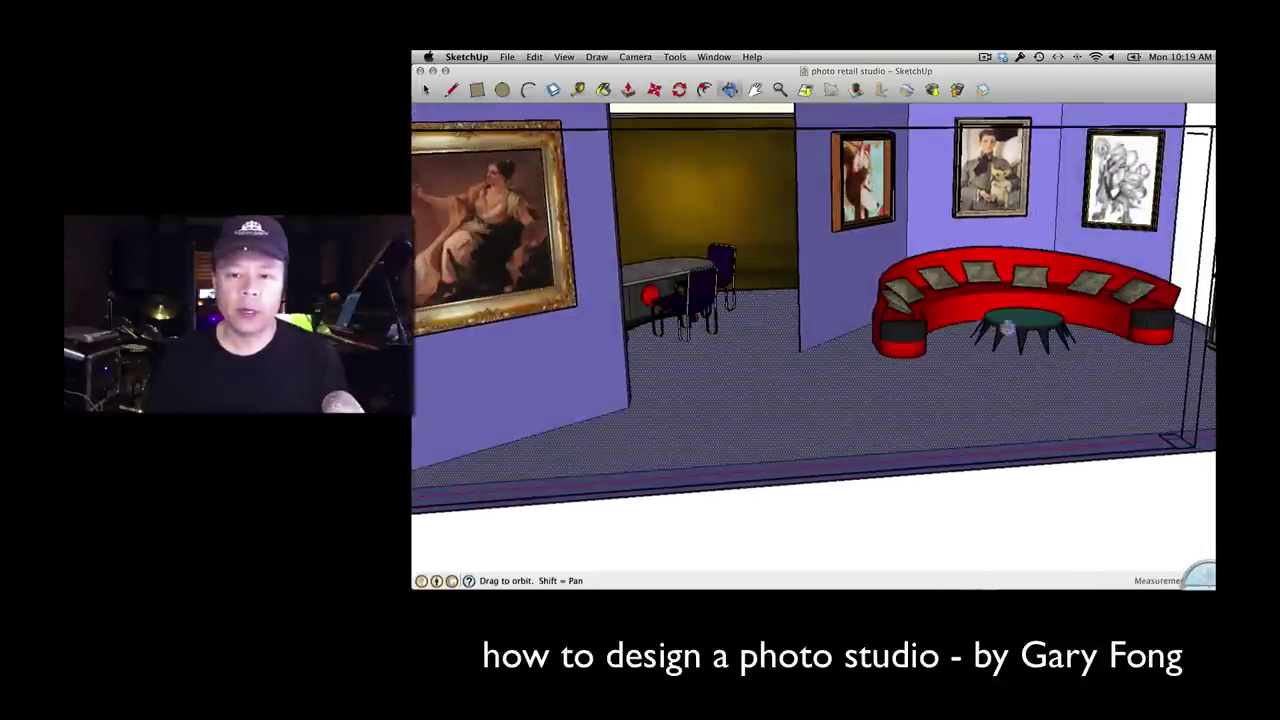
mouse_move(1008, 328)
mouse_down()
mouse_move(1110, 320)
mouse_move(1075, 318)
mouse_move(1073, 333)
mouse_move(688, 328)
mouse_up()
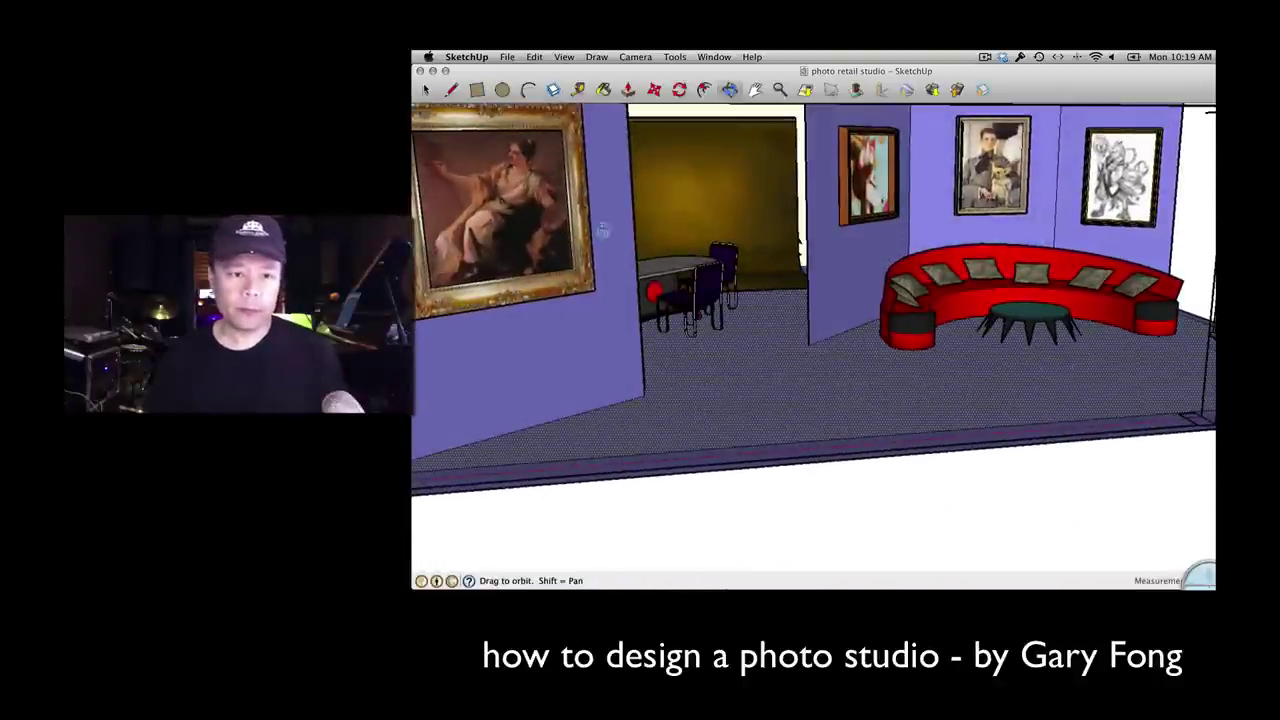
drag(766, 280, 965, 281)
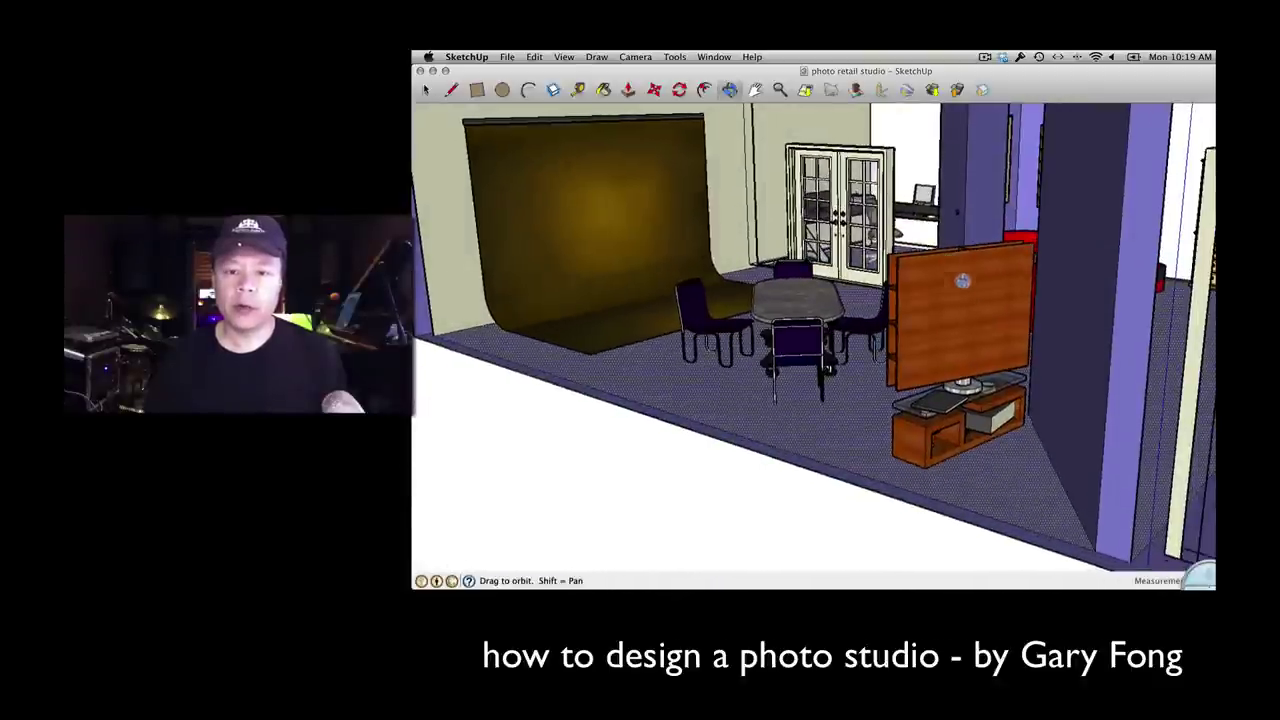
drag(806, 277, 955, 279)
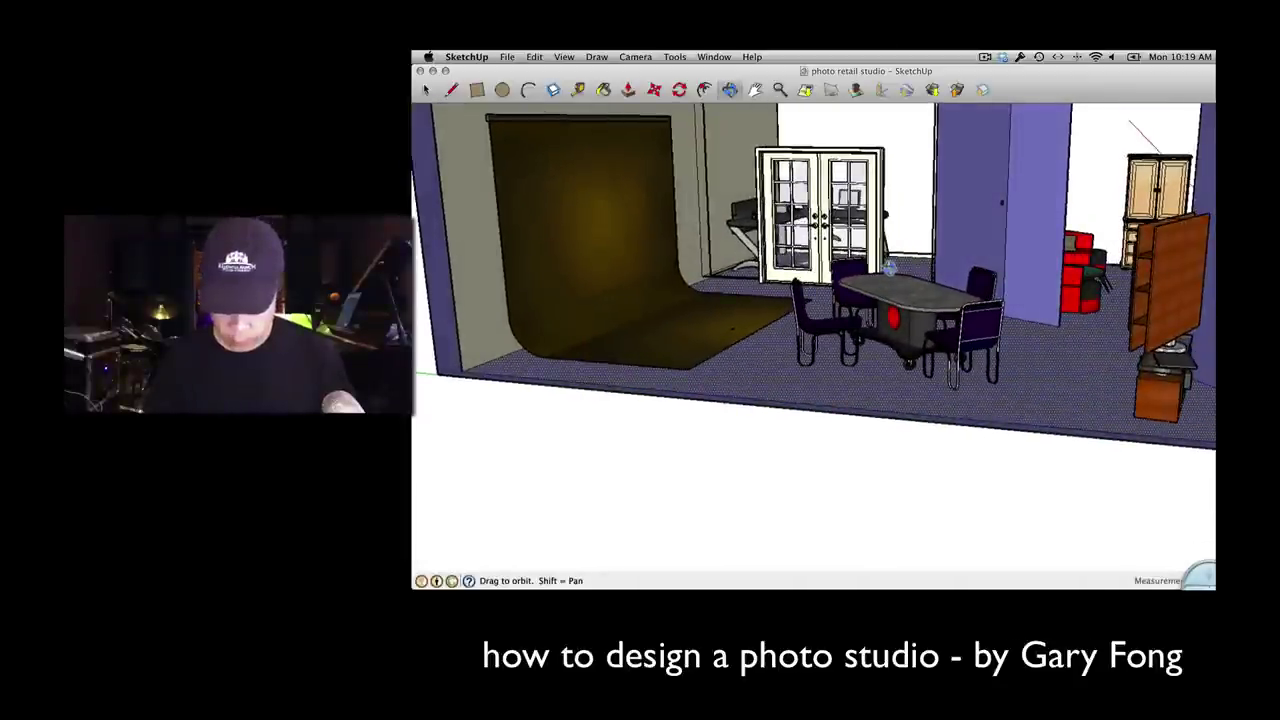
scroll(889, 266, up, 4)
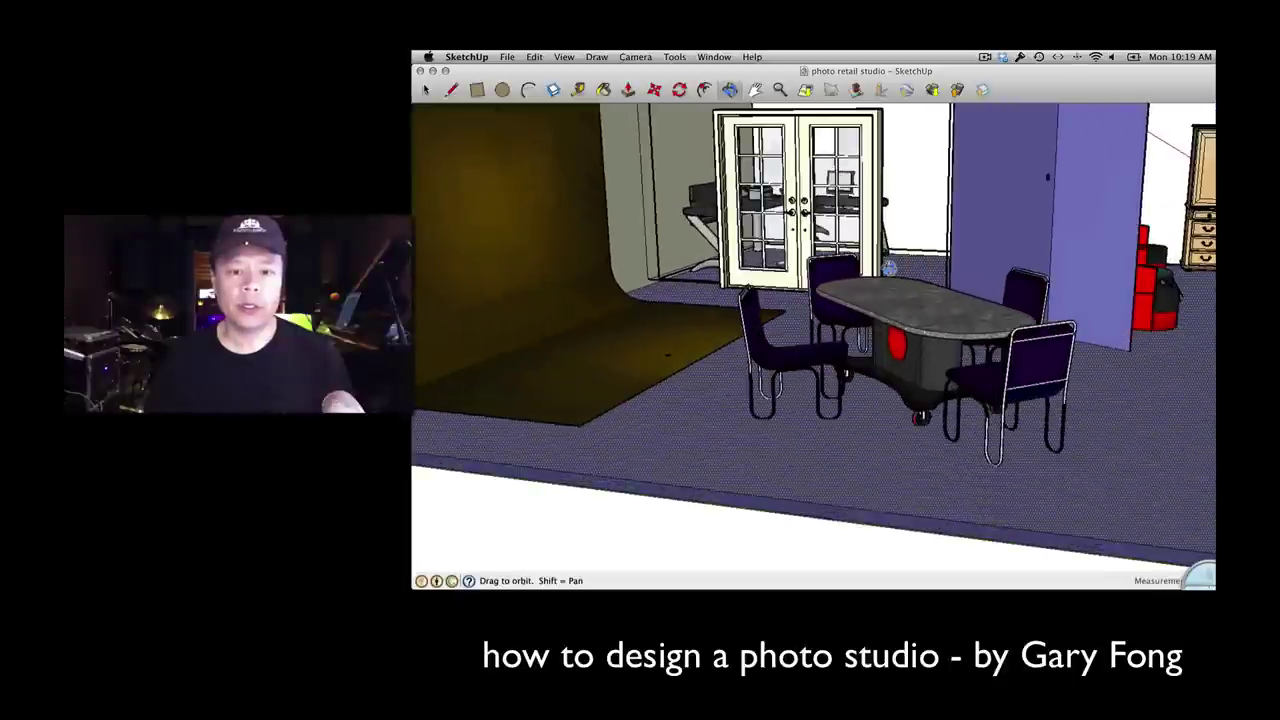
key(h)
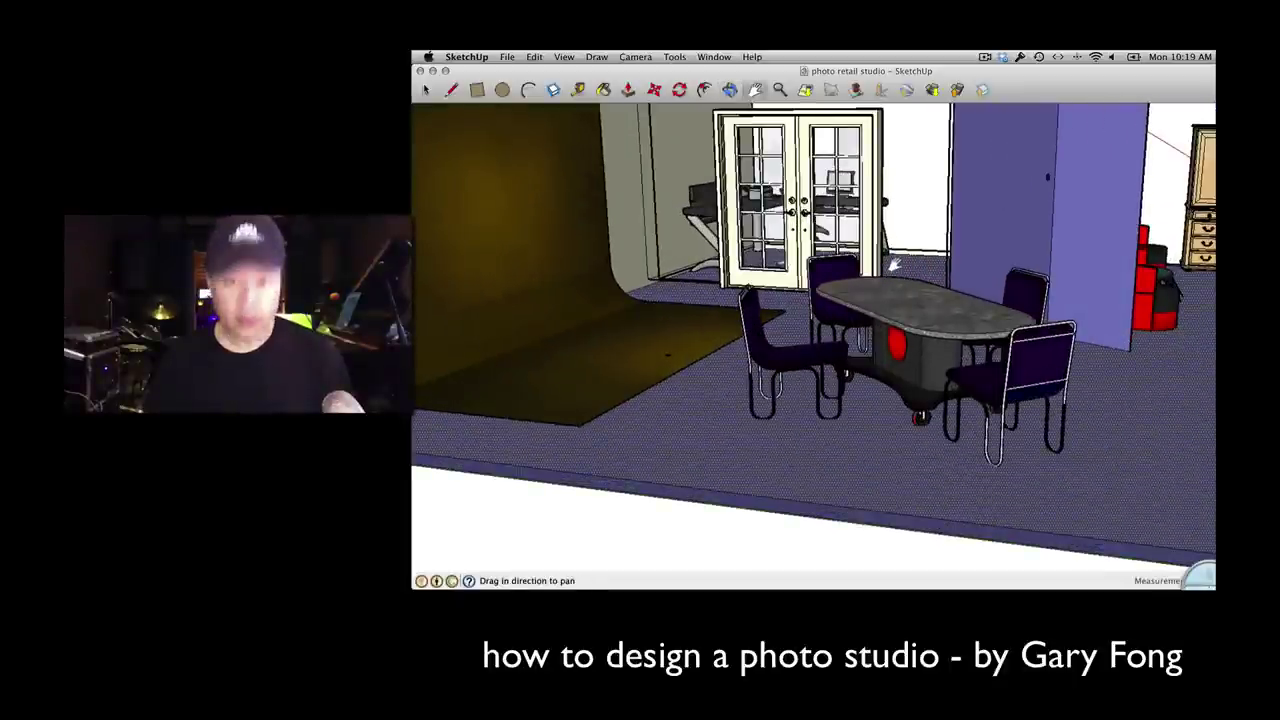
drag(896, 275, 940, 370)
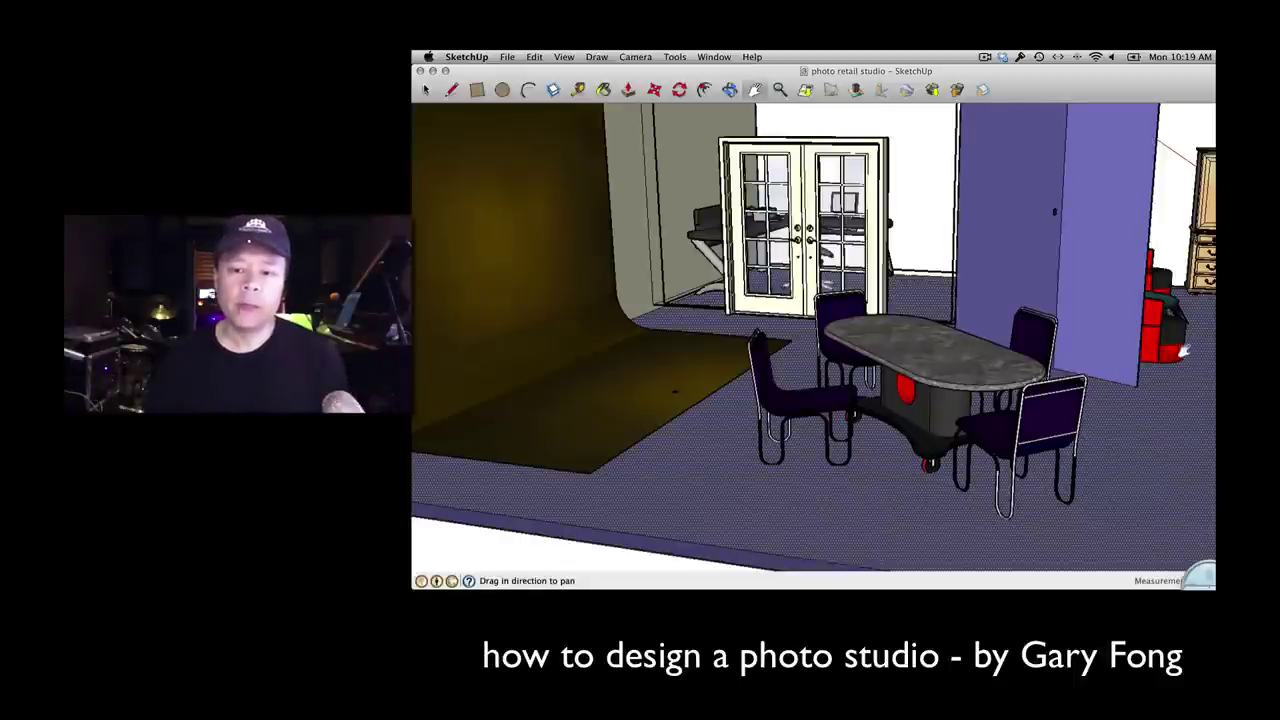
drag(1205, 345, 972, 311)
key(o)
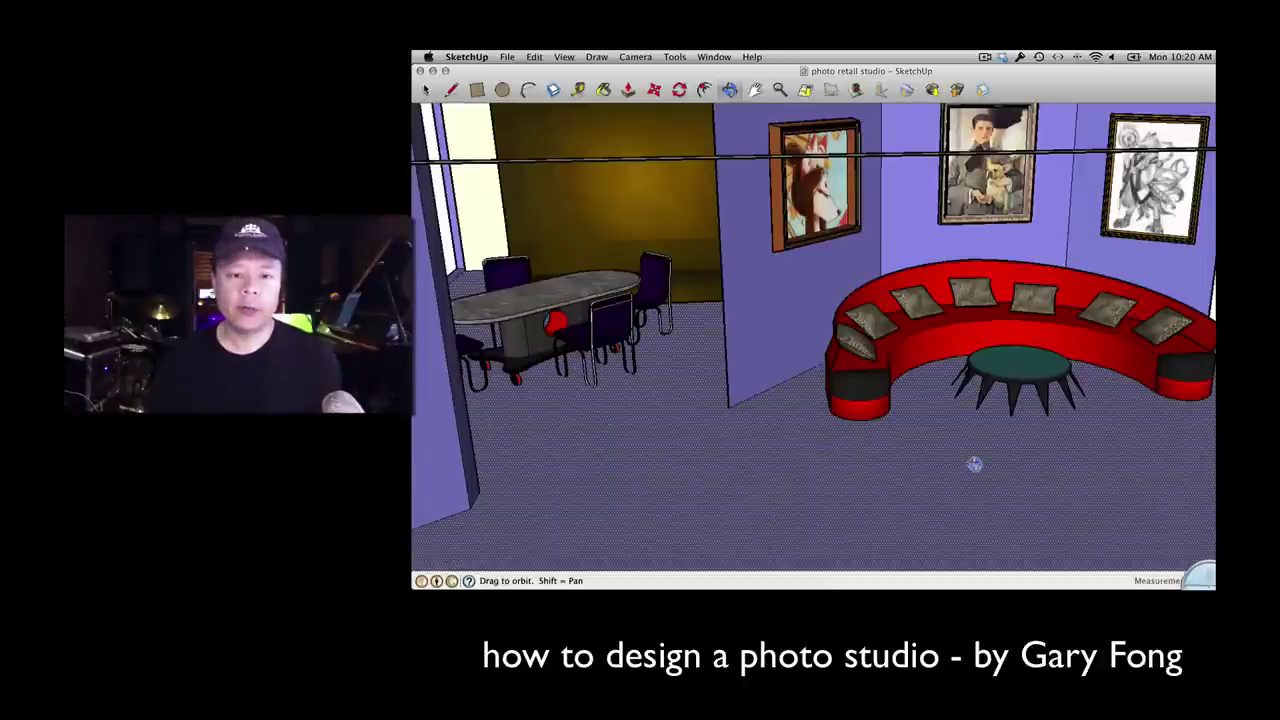
- Zoom out and back in, then orbit to look down on the backdrop, French doors and dining table
scroll(974, 464, down, 5)
scroll(974, 464, up, 4)
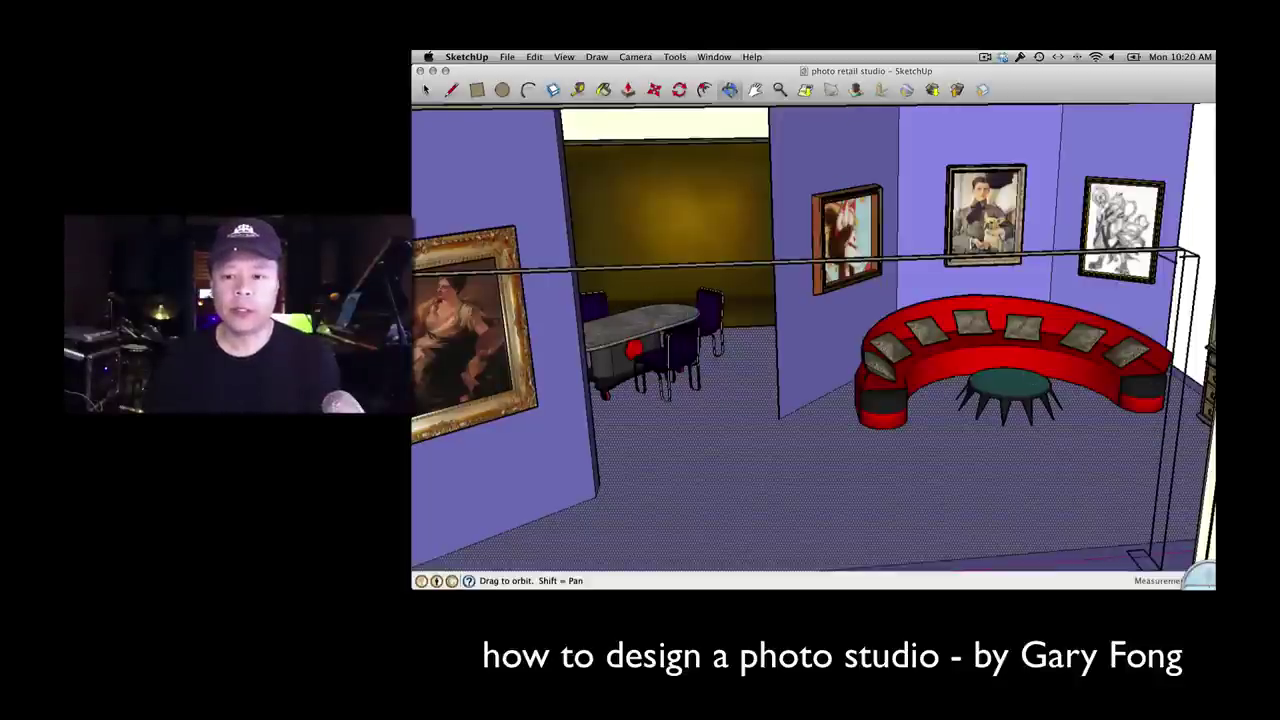
drag(745, 362, 946, 286)
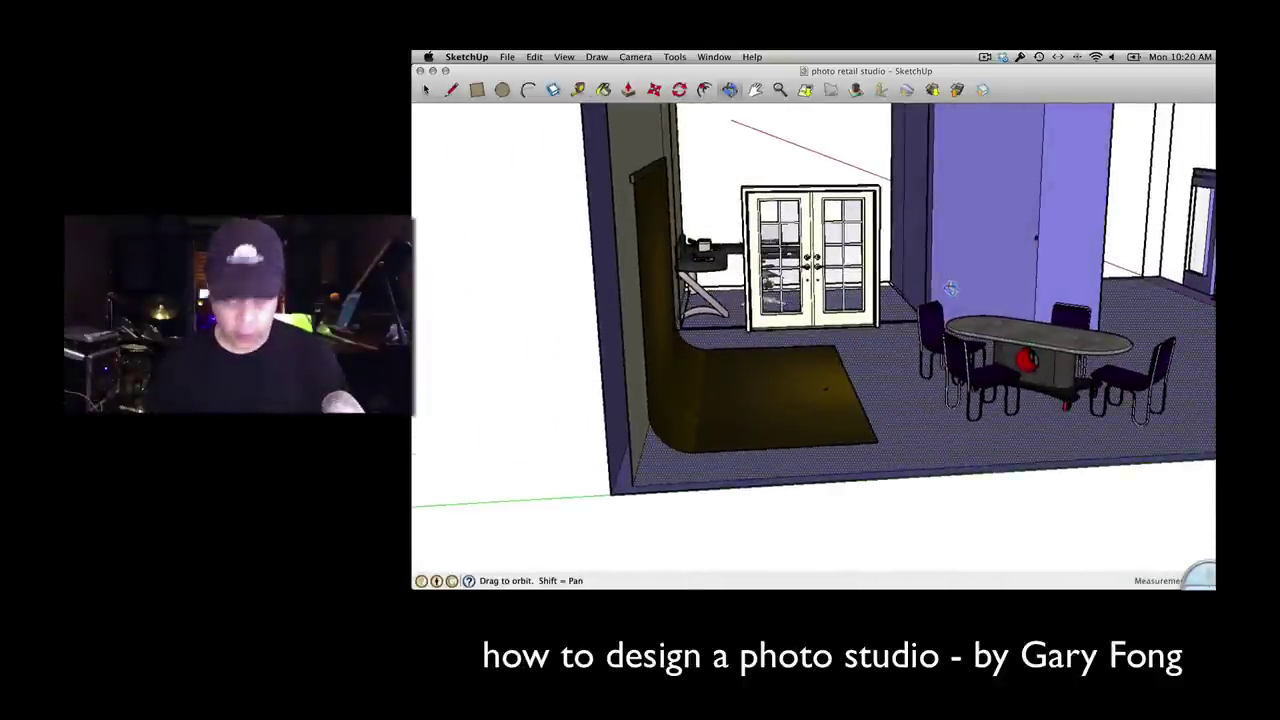
key(h)
drag(1030, 298, 925, 337)
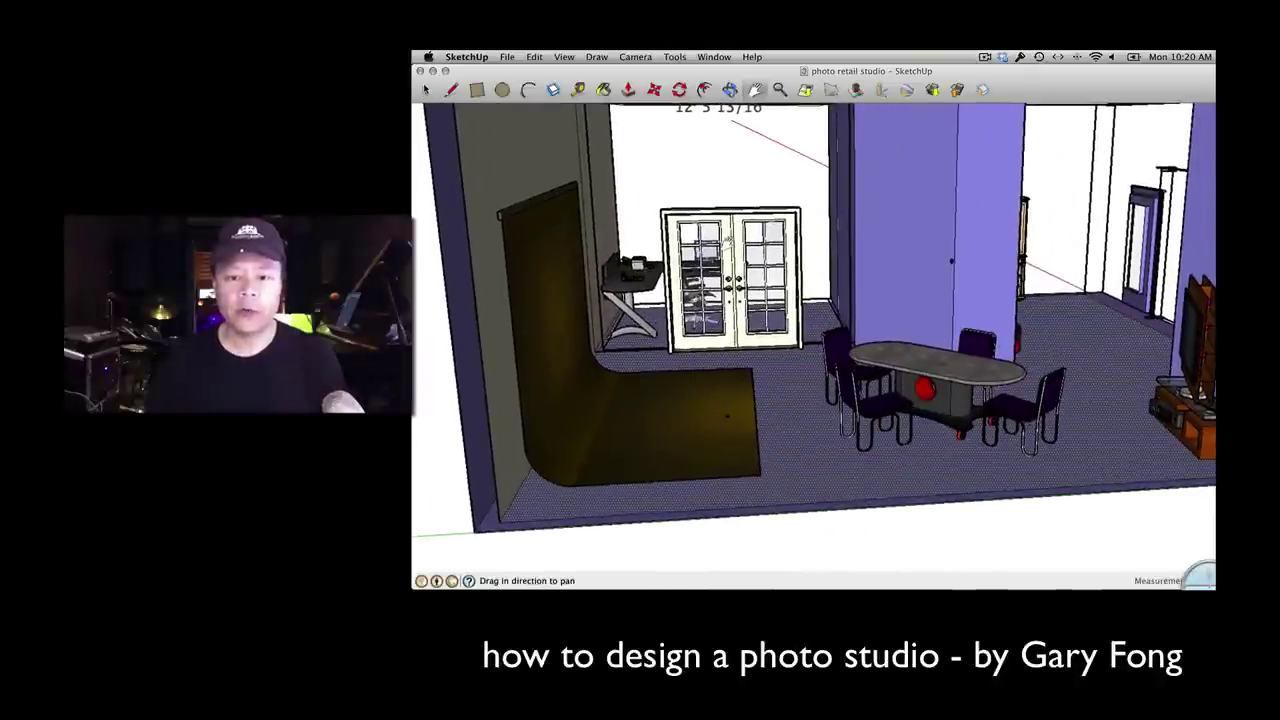
scroll(808, 296, down, 3)
scroll(808, 296, up, 4)
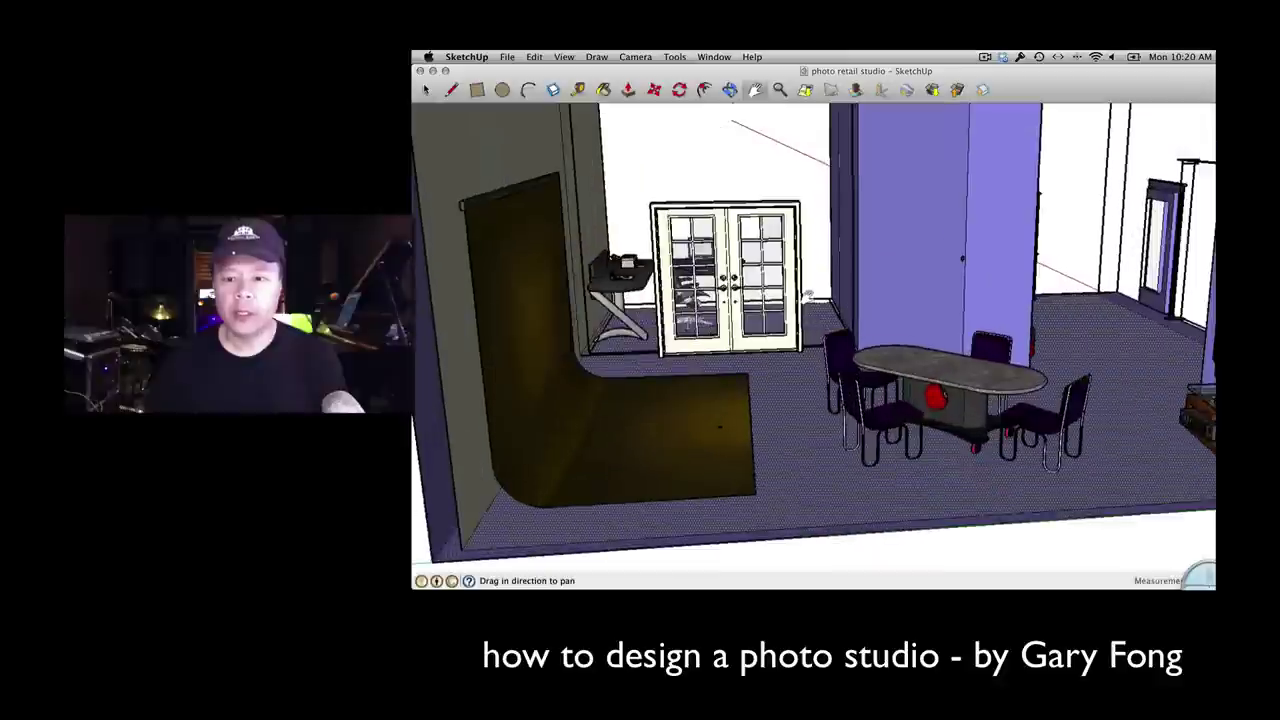
scroll(808, 296, up, 2)
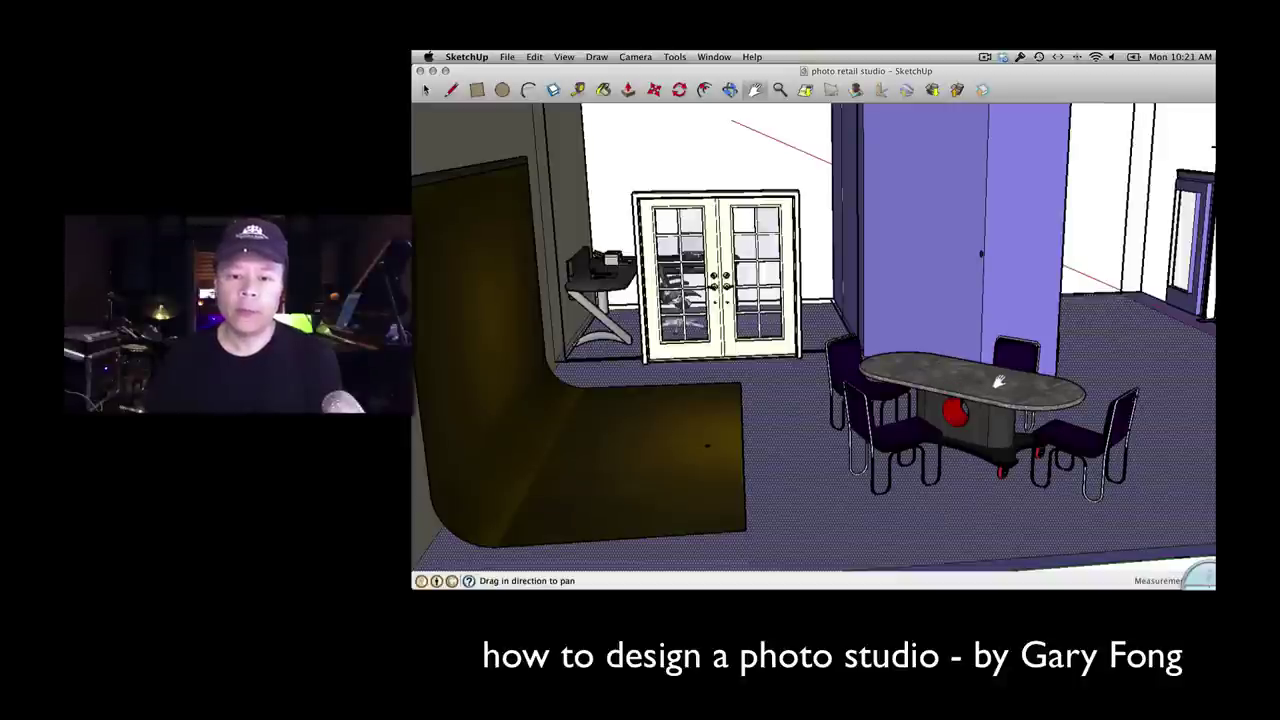
- Pan slightly, then orbit around the corner to show the full curved backdrop sweep and French doors
drag(998, 381, 987, 382)
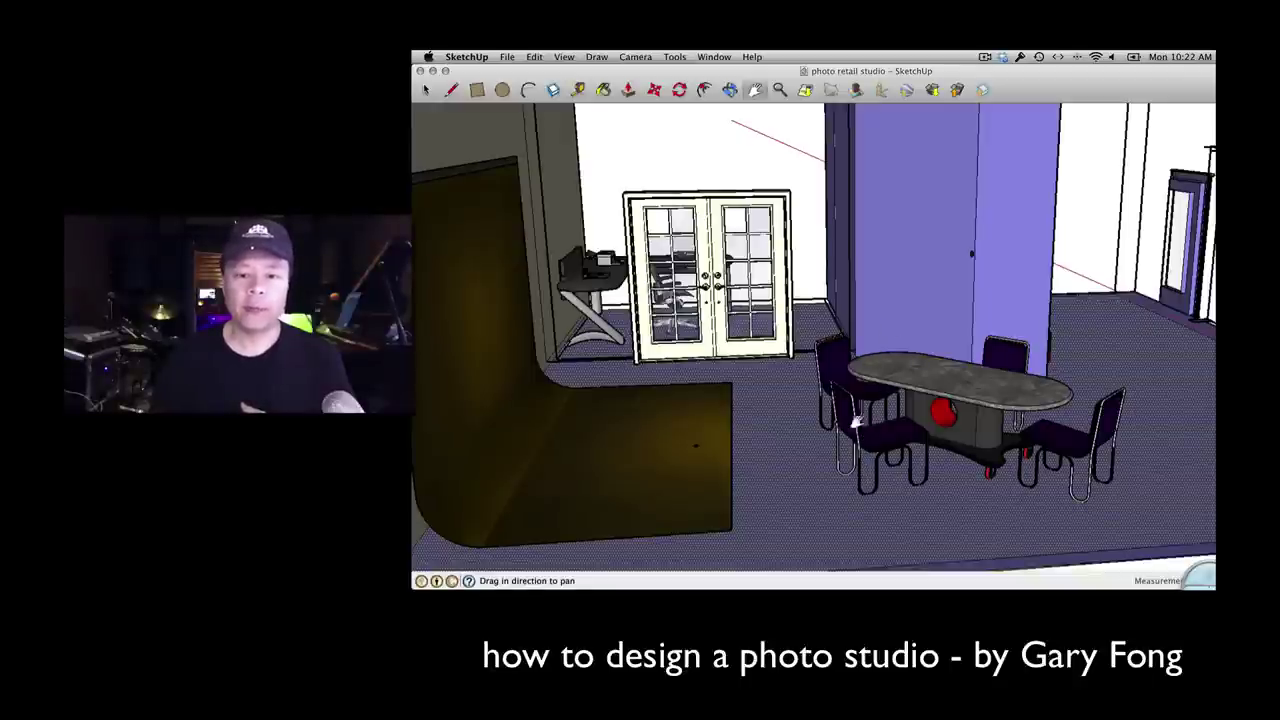
click(730, 89)
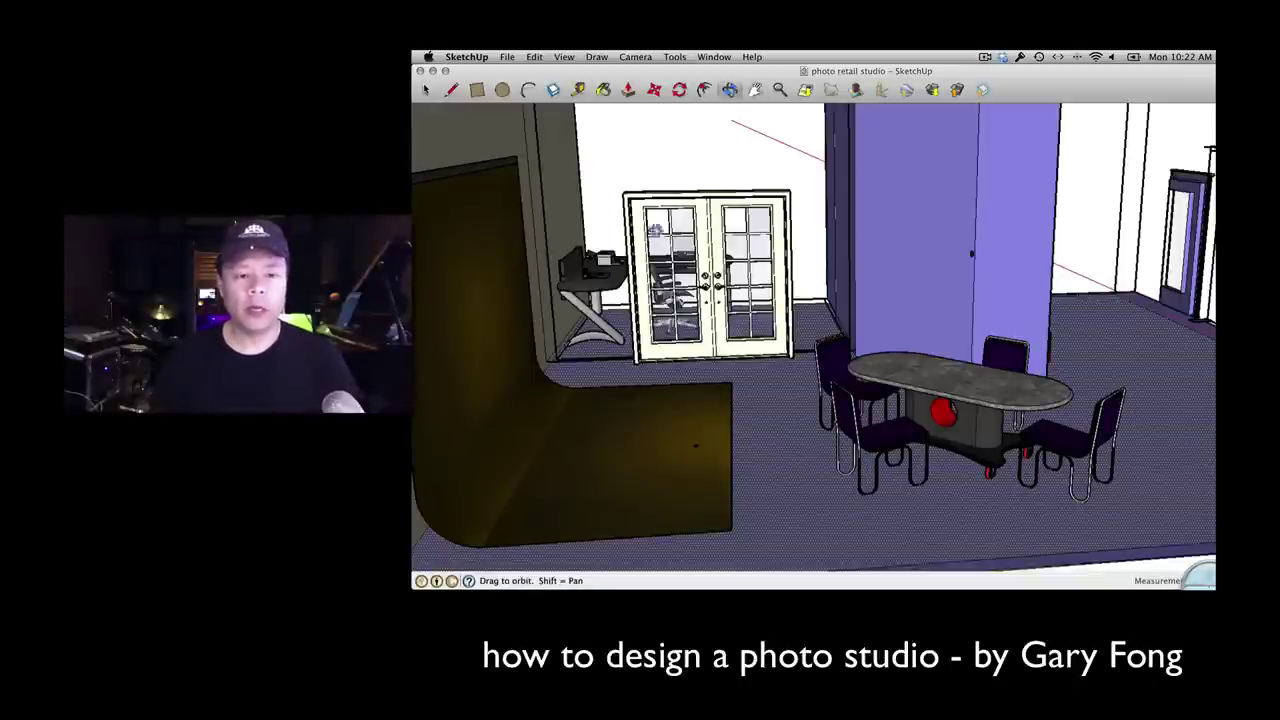
mouse_move(777, 394)
mouse_down()
mouse_move(695, 417)
mouse_move(654, 400)
mouse_move(640, 370)
mouse_move(677, 263)
mouse_move(785, 258)
mouse_move(768, 290)
mouse_up()
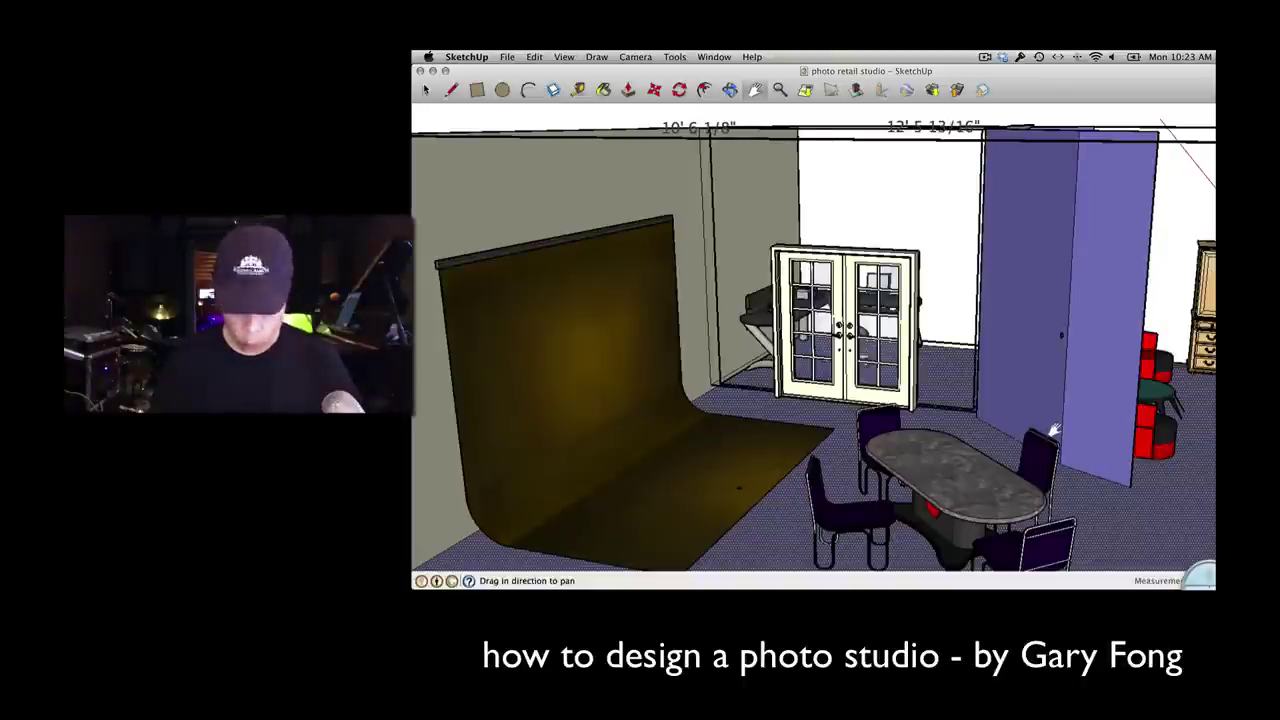
key(o)
drag(1135, 404, 831, 399)
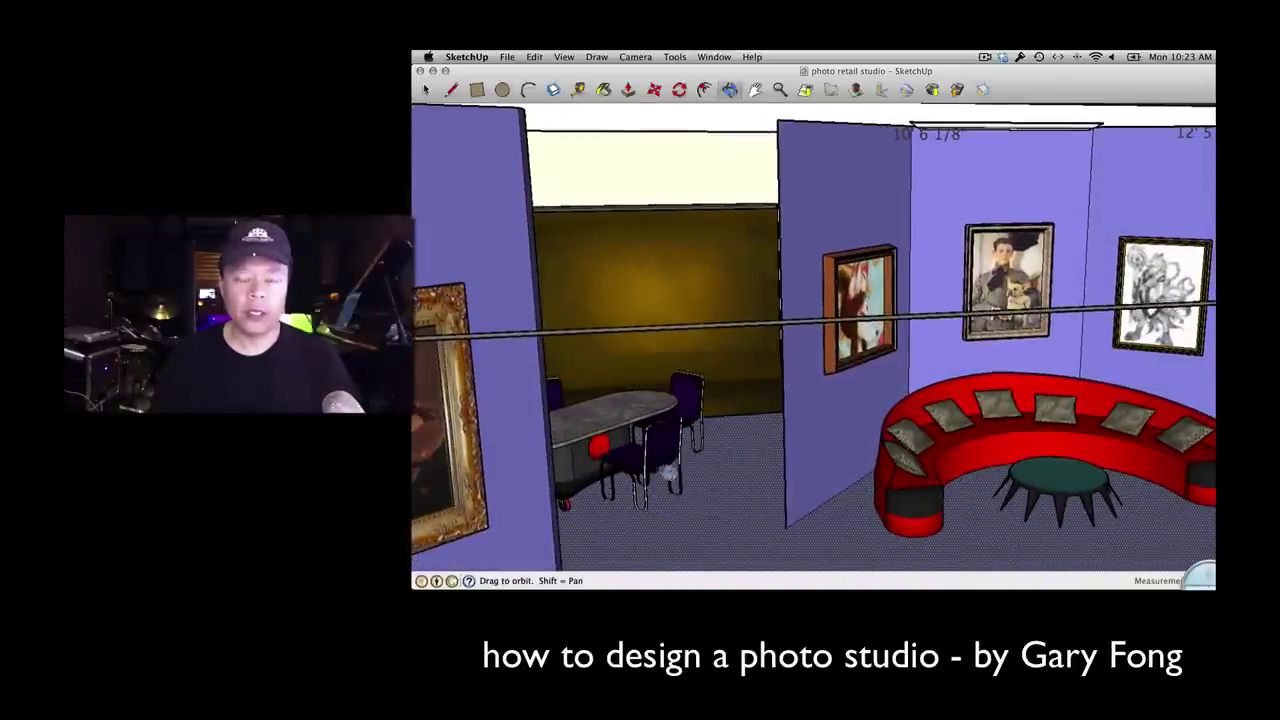
drag(625, 288, 940, 294)
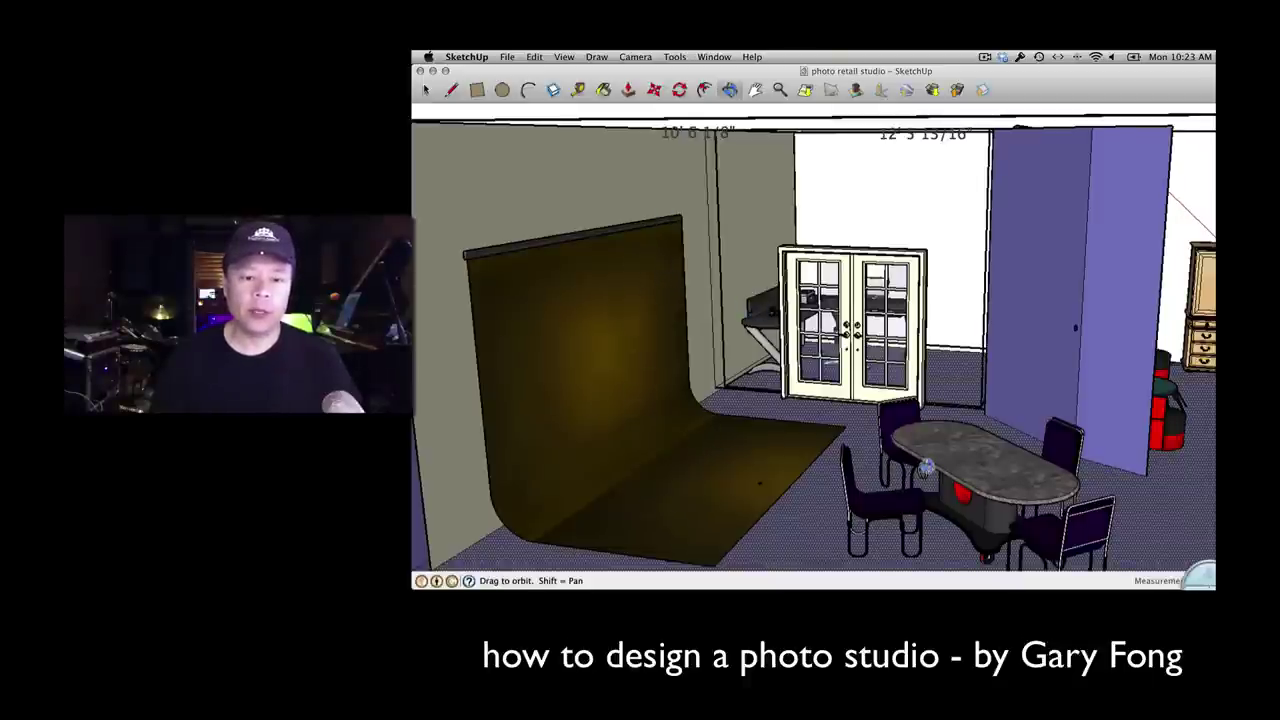
- Orbit to the sofa and picture wall, then pan and zoom toward the backdrop and table area
mouse_move(965, 458)
mouse_down()
mouse_move(588, 460)
mouse_move(898, 302)
mouse_up()
key(h)
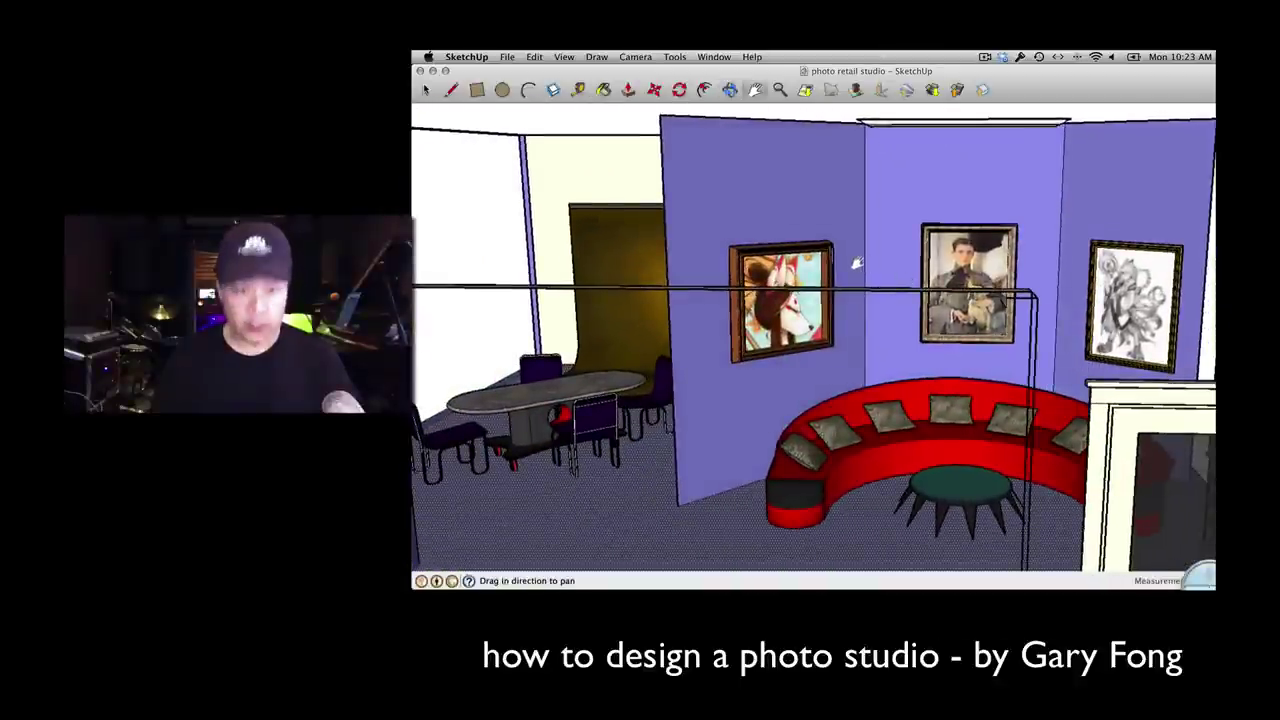
drag(851, 263, 1039, 285)
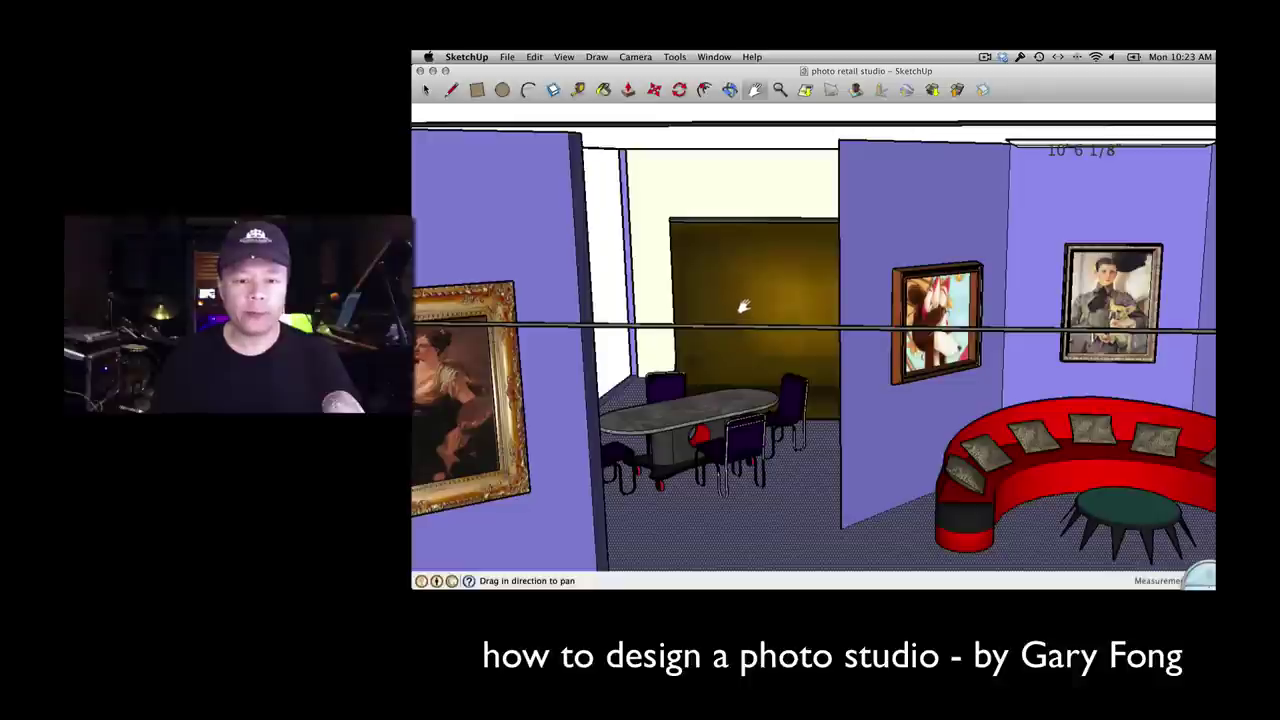
scroll(783, 328, up, 5)
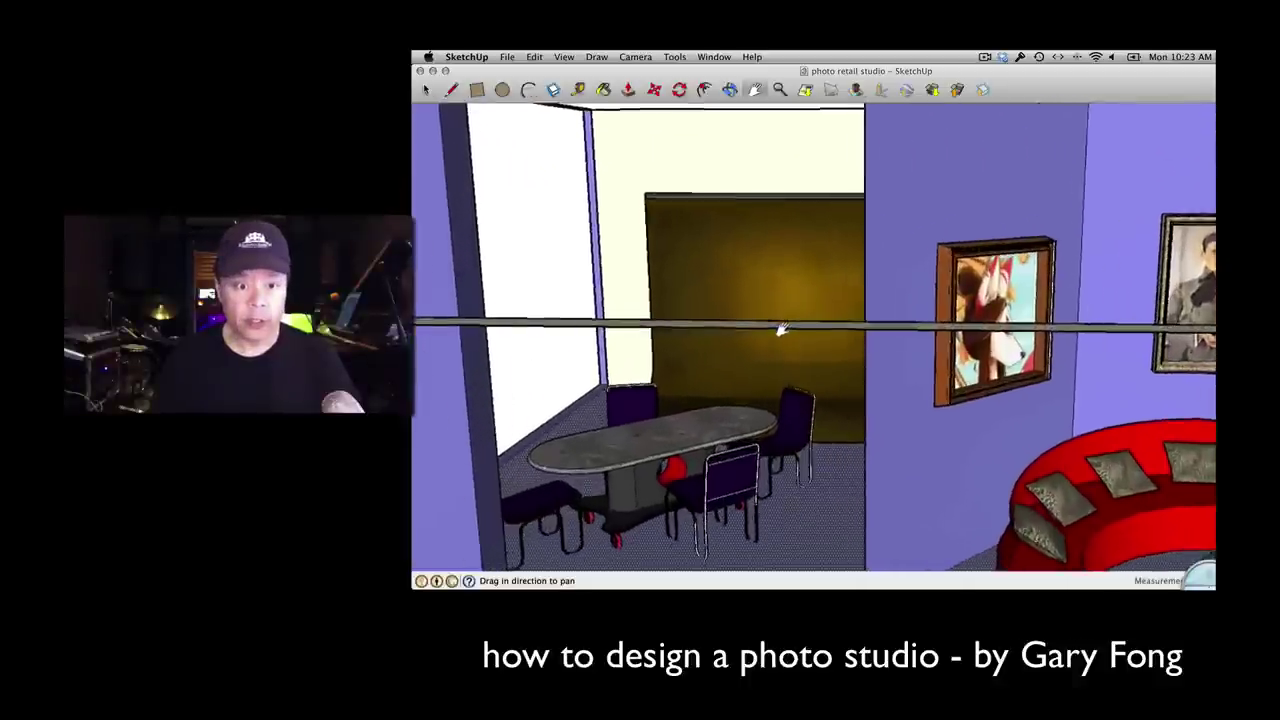
scroll(781, 328, up, 1)
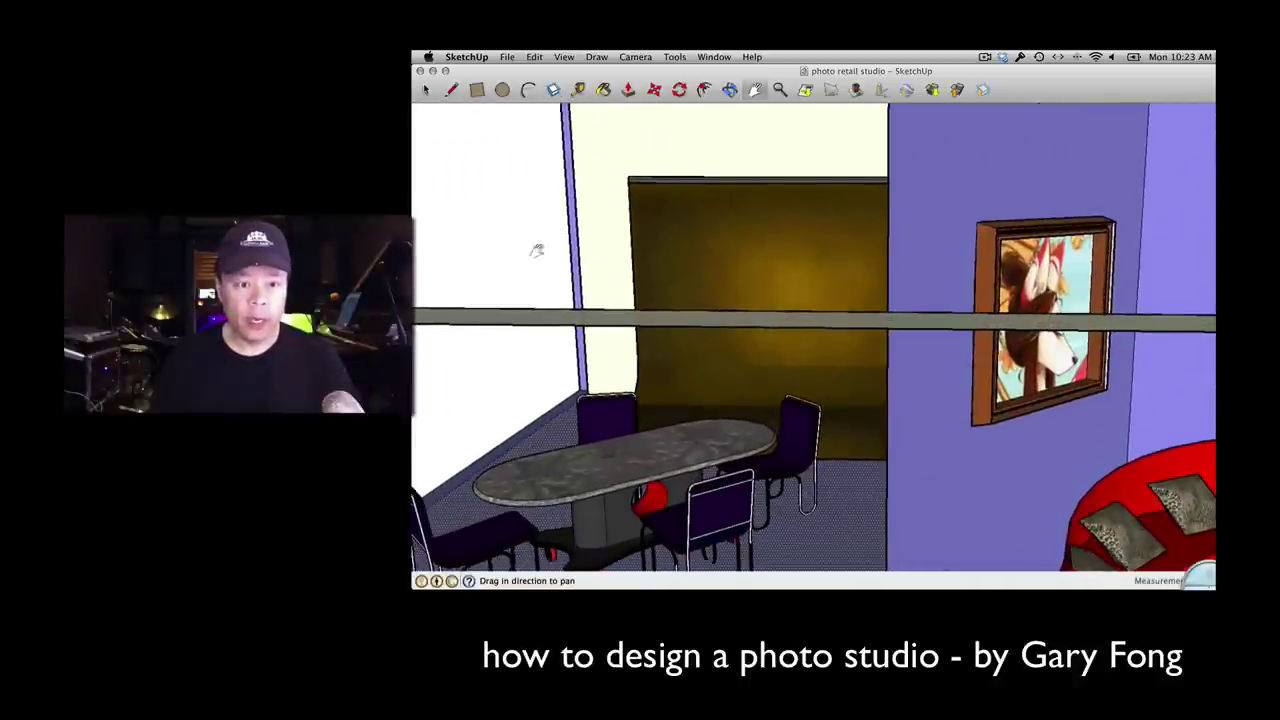
drag(576, 241, 567, 212)
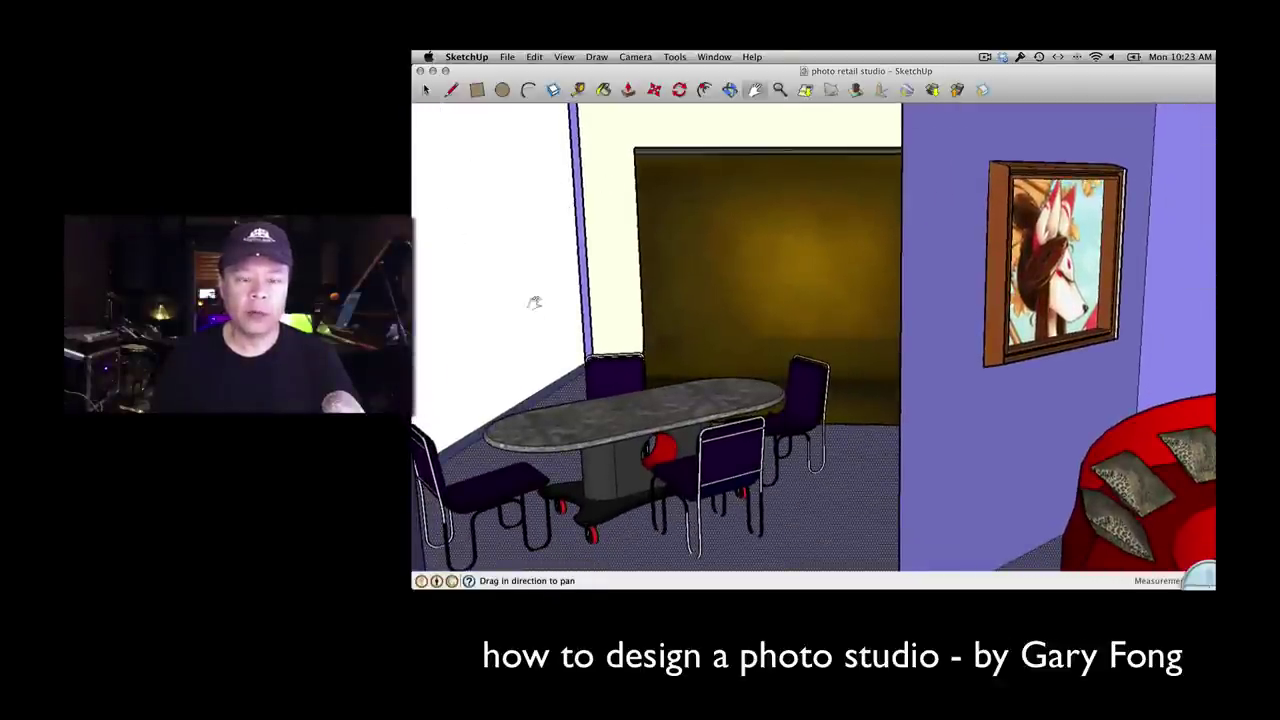
scroll(534, 281, down, 5)
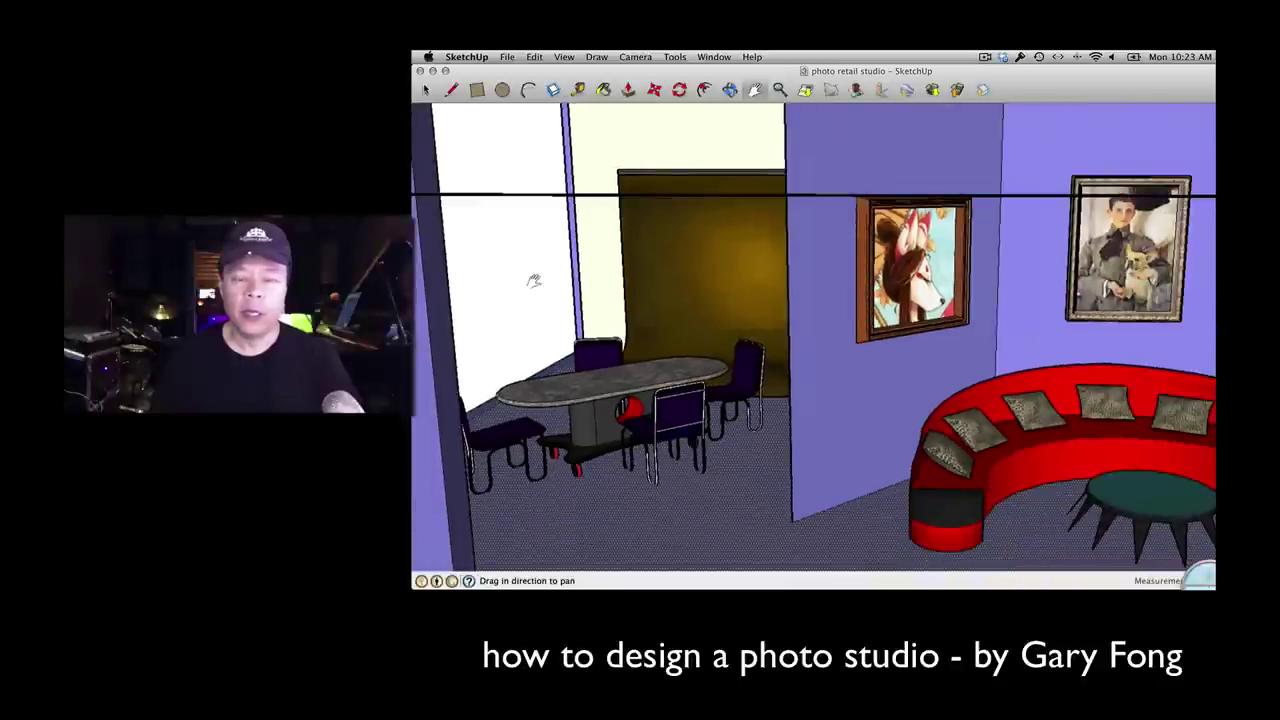
scroll(534, 281, down, 2)
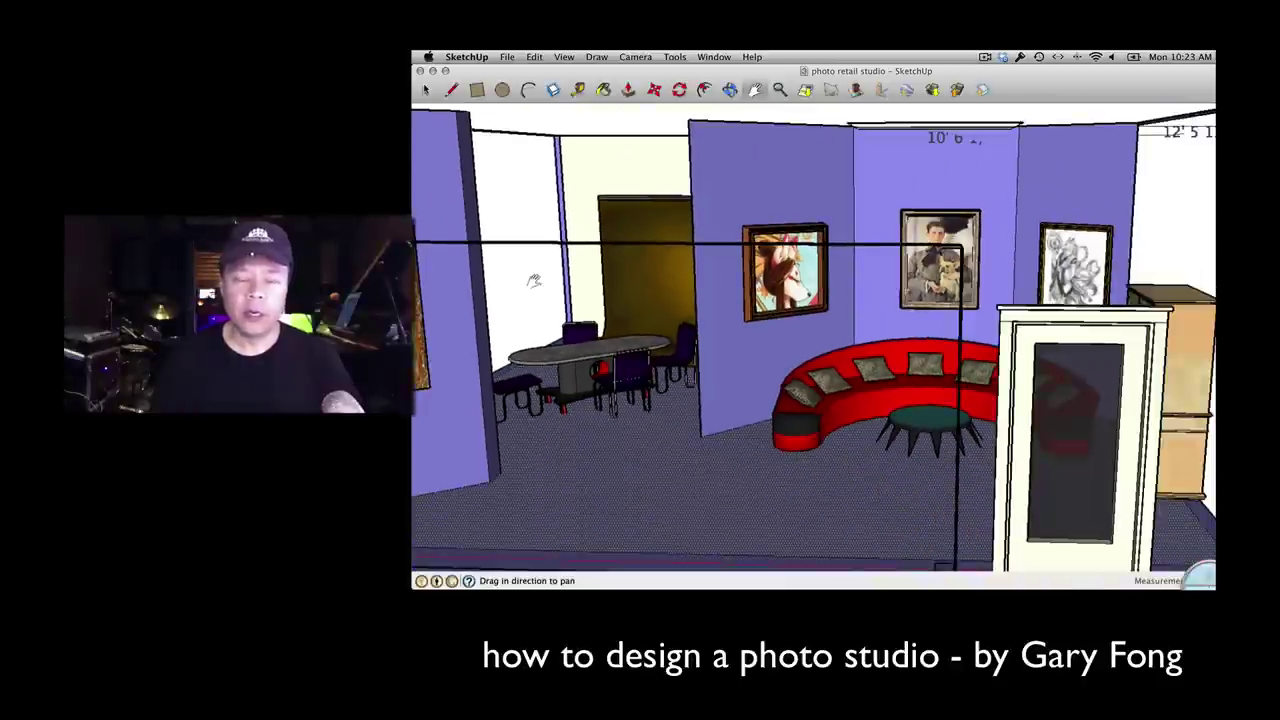
scroll(534, 281, up, 2)
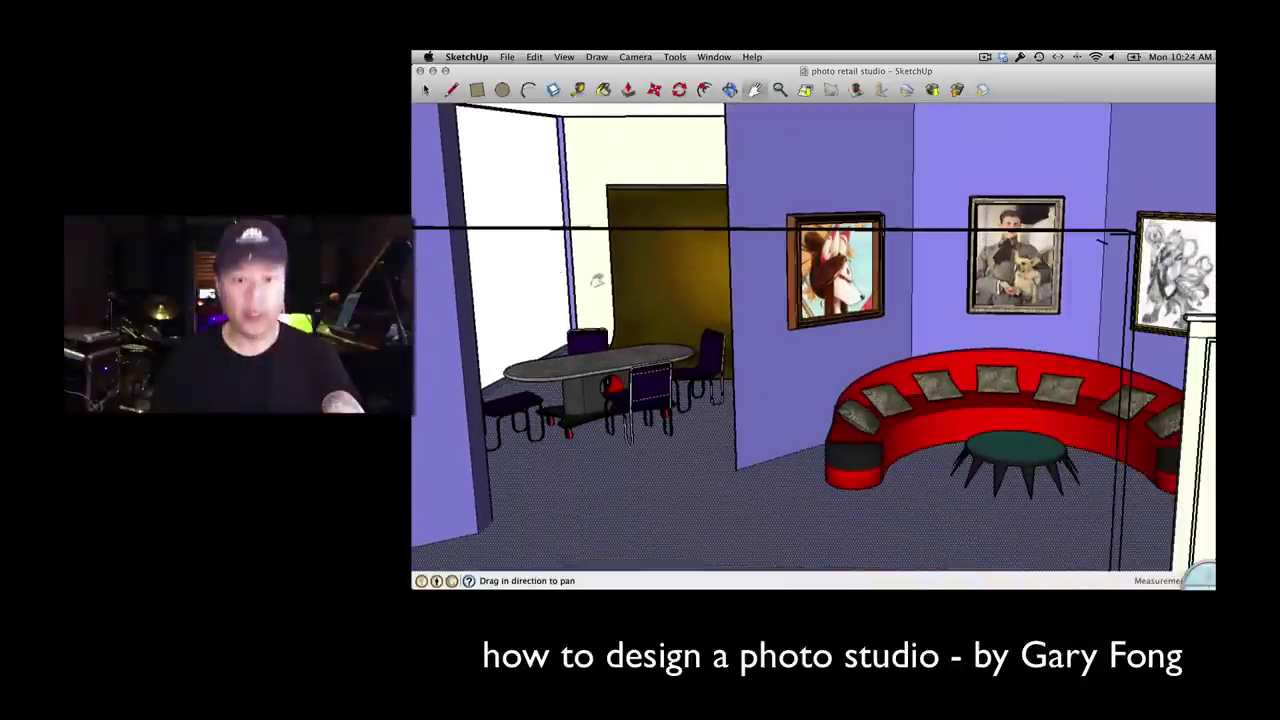
- Orbit up to a high angle over the studio, then back down to eye level on the backdrop
key(o)
drag(710, 218, 720, 327)
drag(970, 293, 1060, 220)
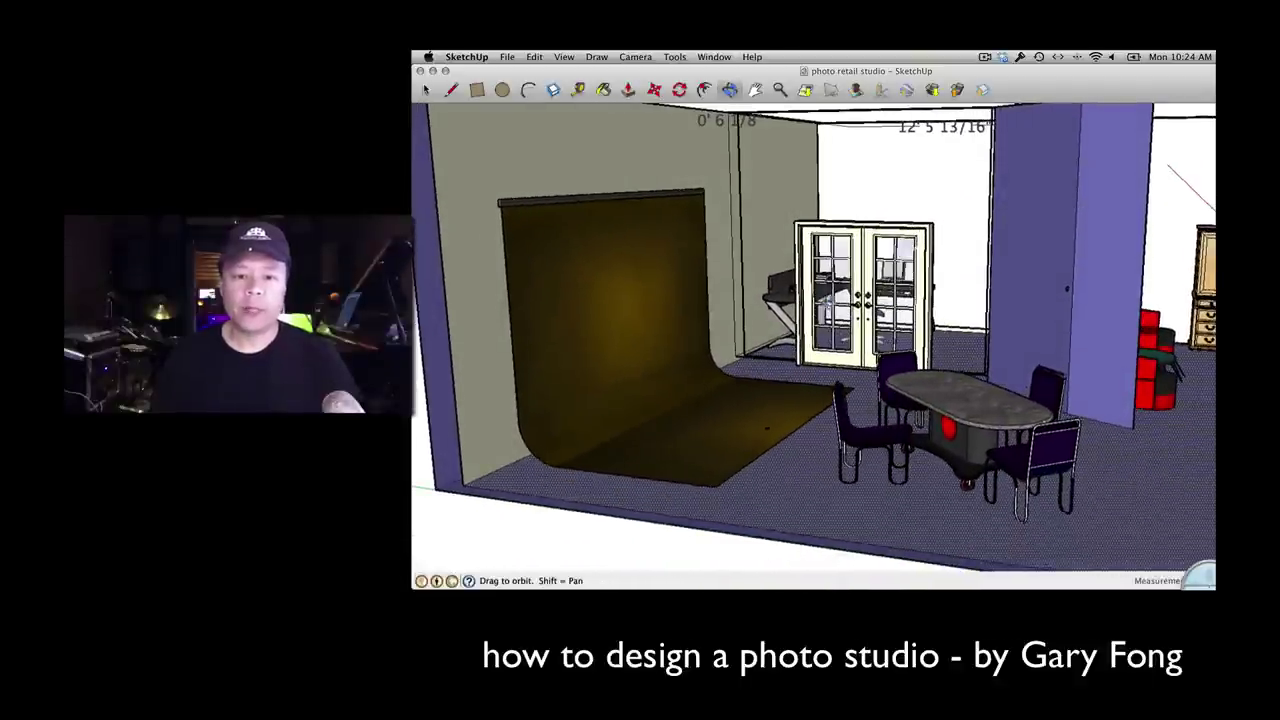
- Zoom in on the glass-paned French doors and back-room desk, then zoom back out to the backdrop corner
scroll(843, 270, up, 3)
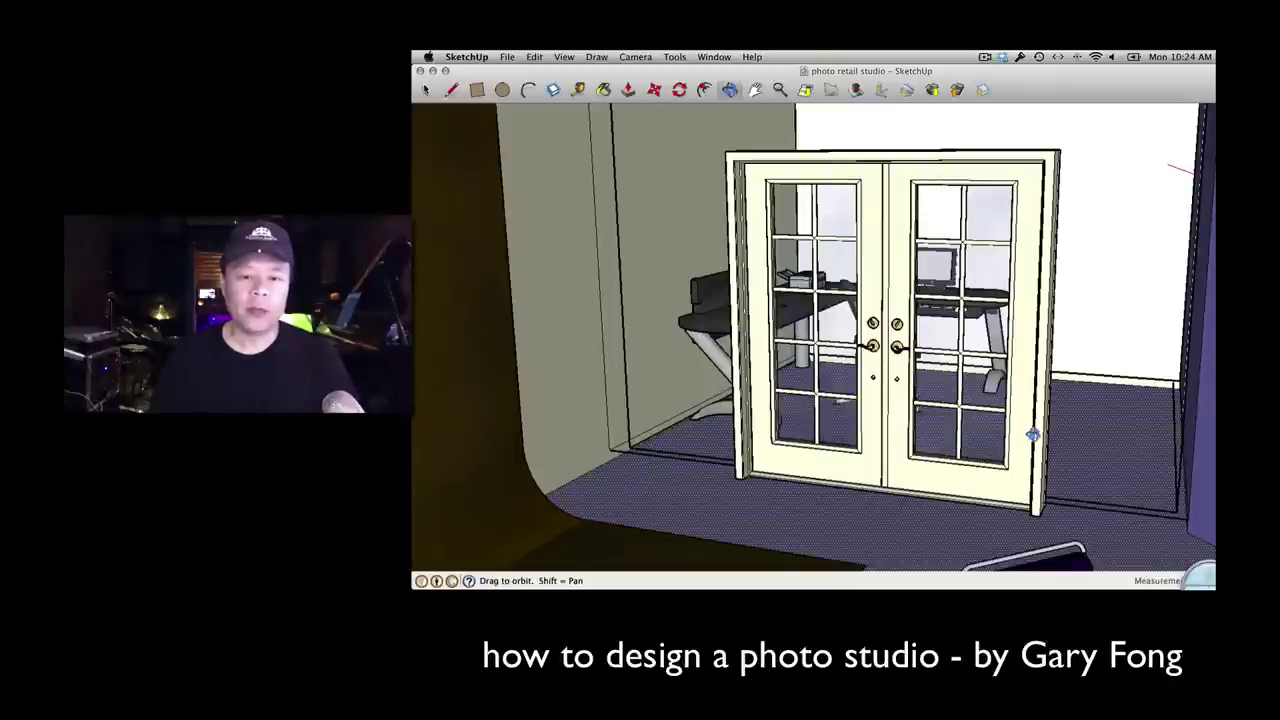
scroll(1032, 435, down, 3)
scroll(1032, 435, up, 4)
scroll(1032, 435, down, 2)
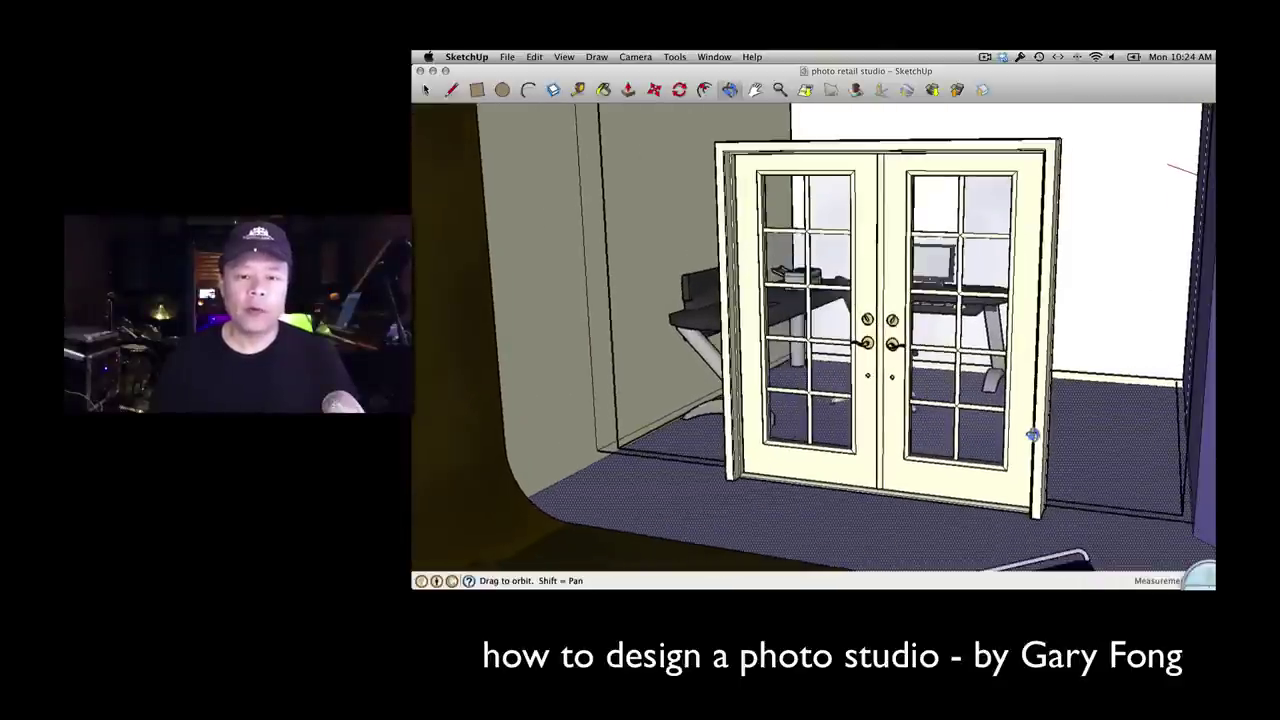
scroll(1032, 435, down, 4)
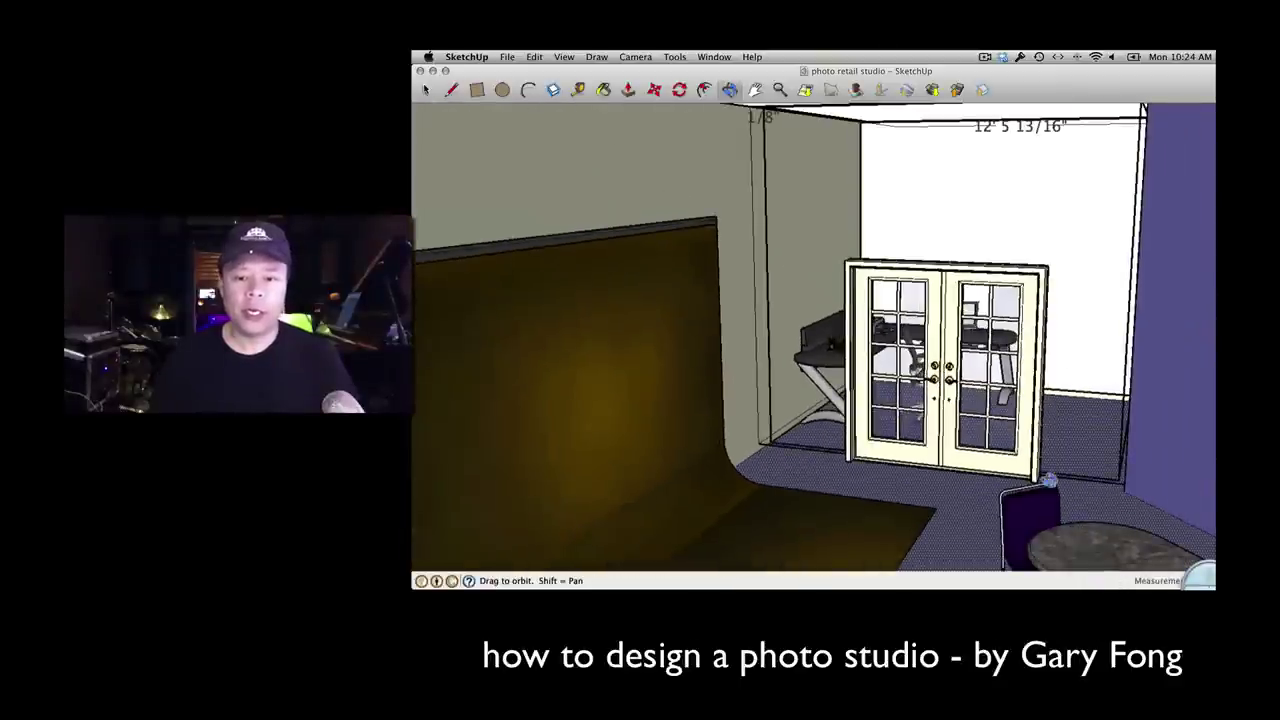
scroll(1024, 470, up, 3)
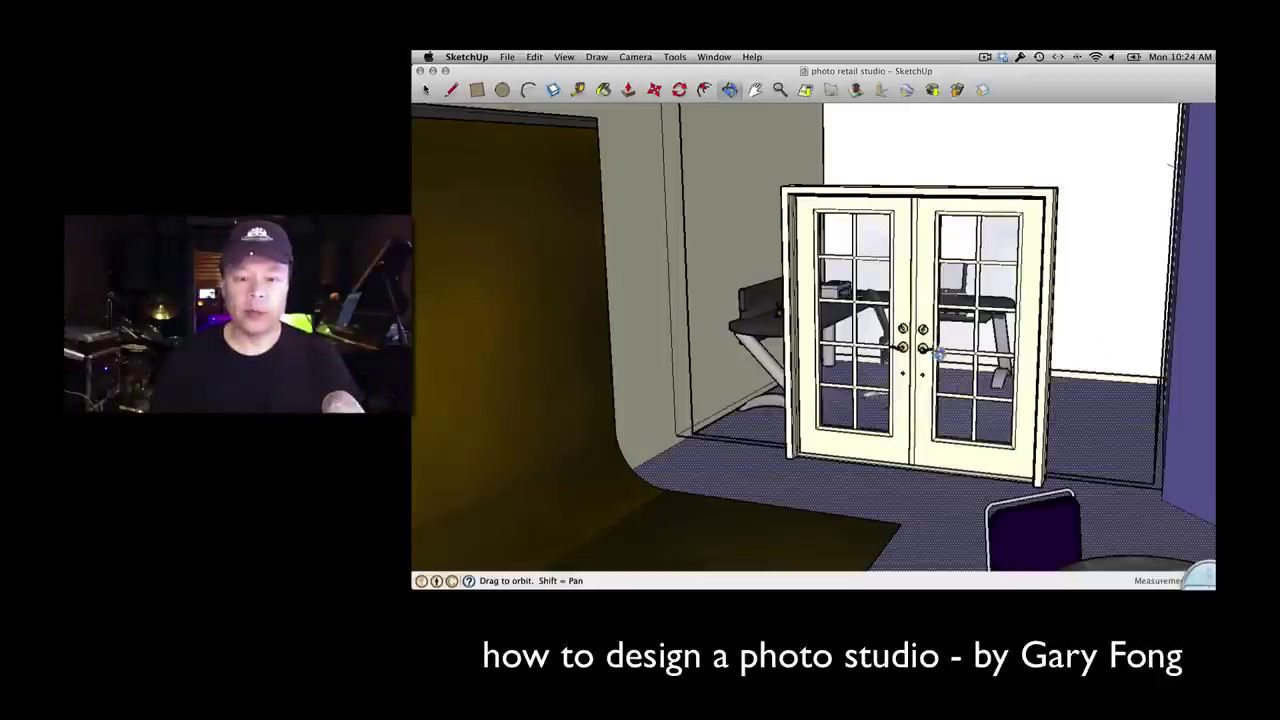
scroll(1053, 292, up, 2)
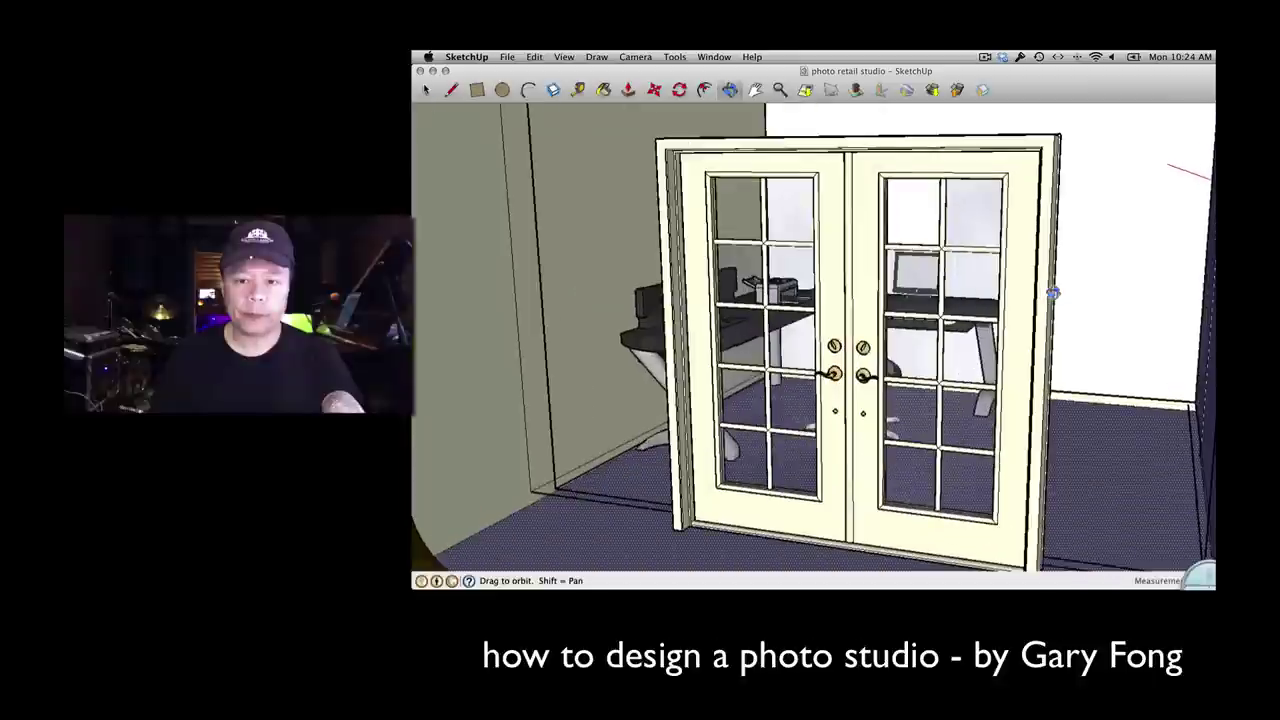
scroll(1053, 292, down, 8)
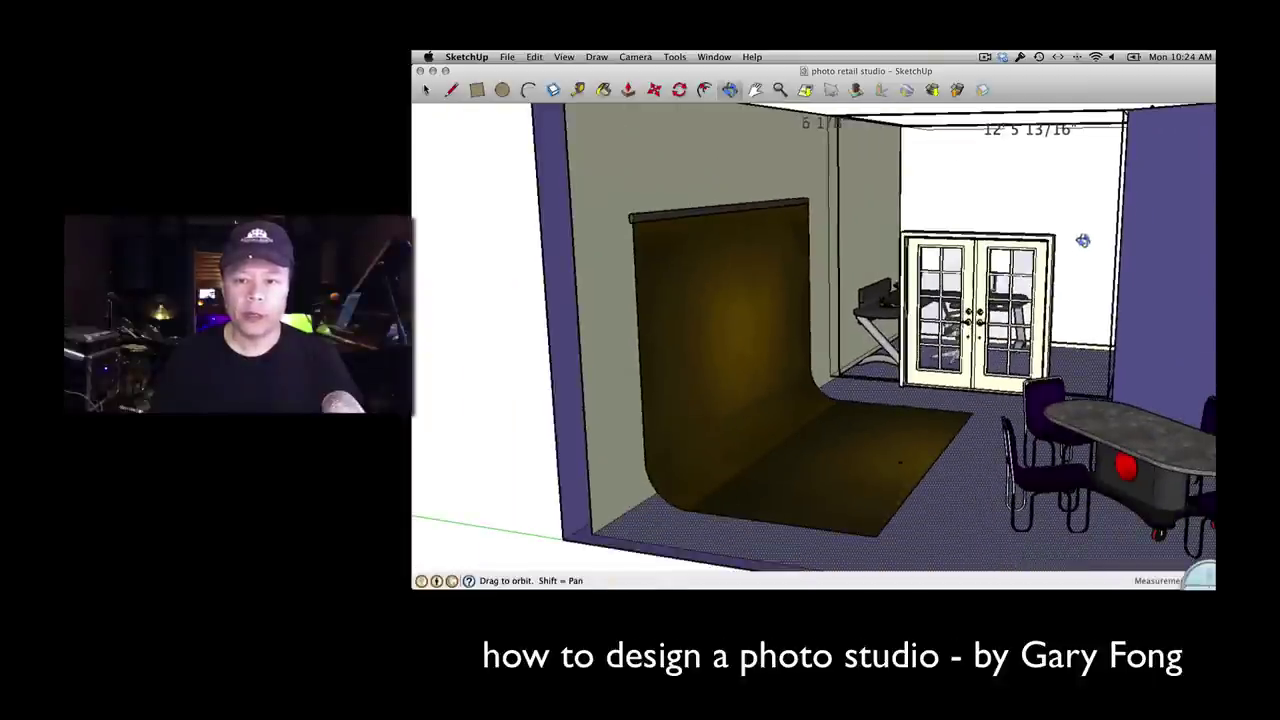
- Orbit past the partition, backdrop and office, zoom out, and settle on a frontal overview from above
mouse_move(1083, 240)
mouse_down()
mouse_move(795, 324)
mouse_move(771, 294)
mouse_move(829, 344)
mouse_up()
mouse_move(1161, 214)
mouse_down()
mouse_move(846, 259)
mouse_move(870, 265)
mouse_up()
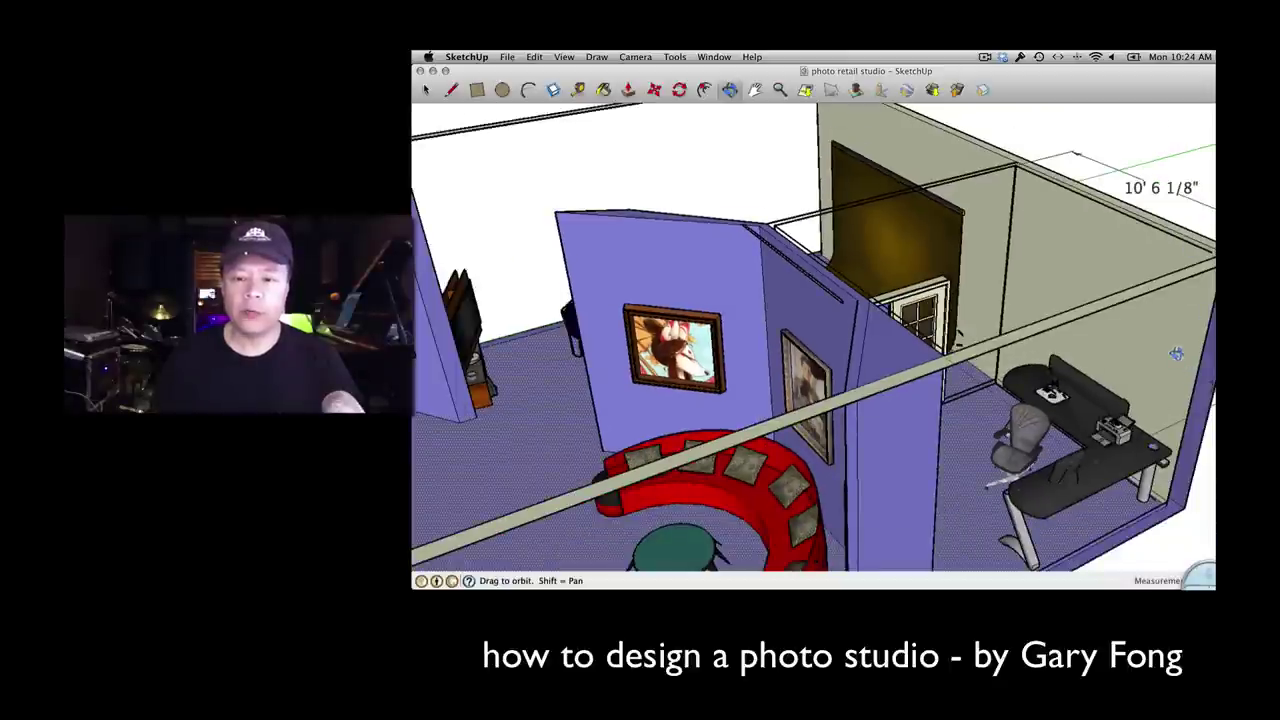
drag(870, 300, 730, 328)
scroll(1176, 353, down, 10)
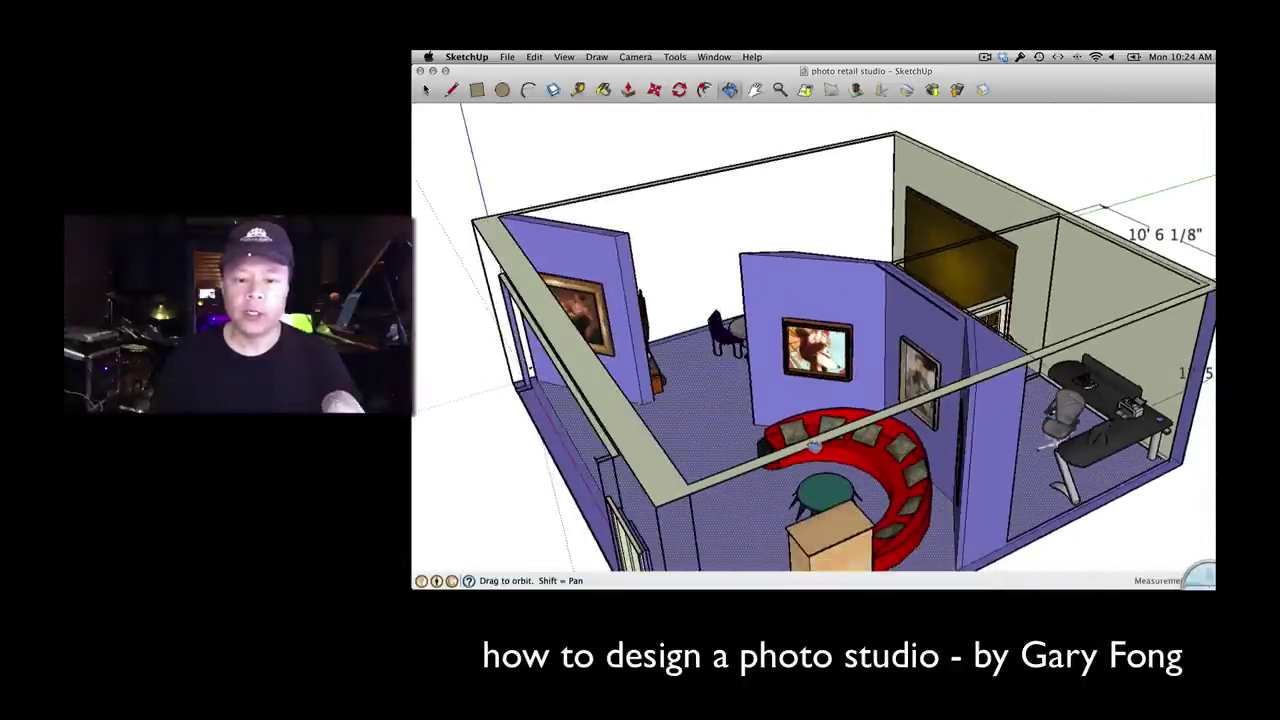
mouse_move(815, 447)
mouse_down()
mouse_move(1163, 355)
mouse_move(1083, 425)
mouse_move(1165, 420)
mouse_move(918, 293)
mouse_move(1065, 300)
mouse_move(894, 312)
mouse_up()
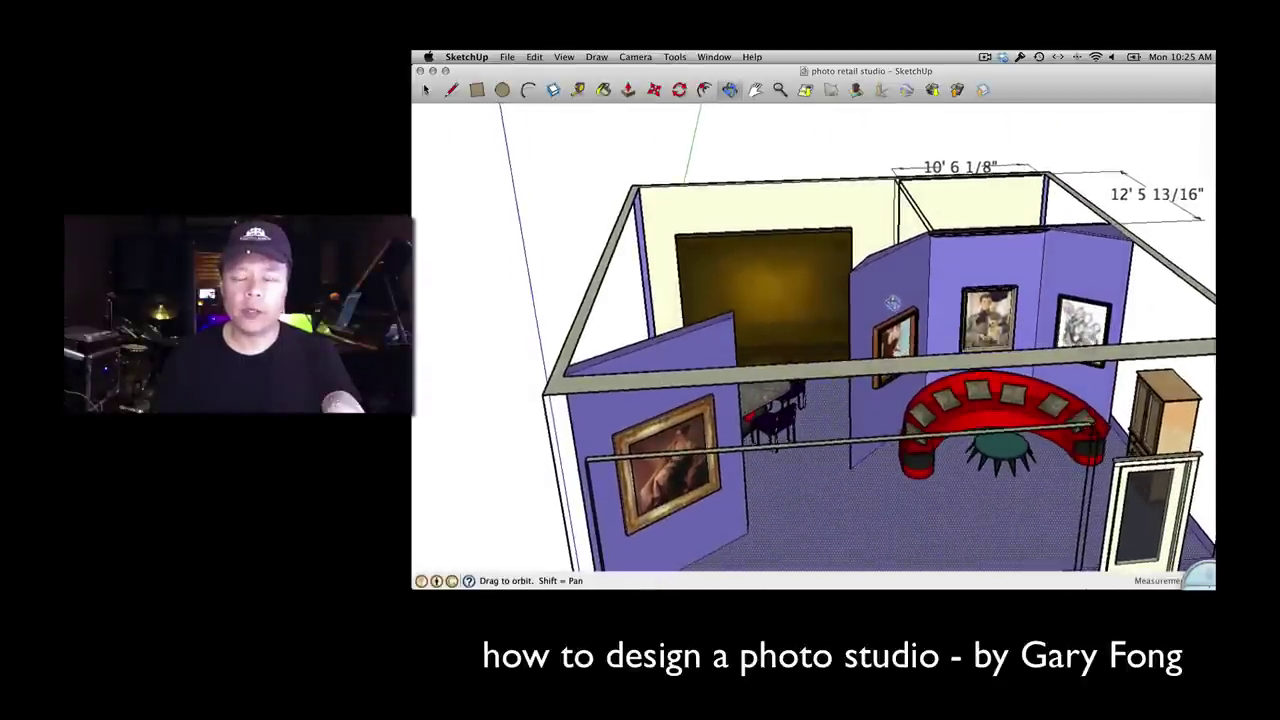
- Zoom and orbit to a frontal left view of the studio box showing the purple partition and backdrop
scroll(894, 312, down, 3)
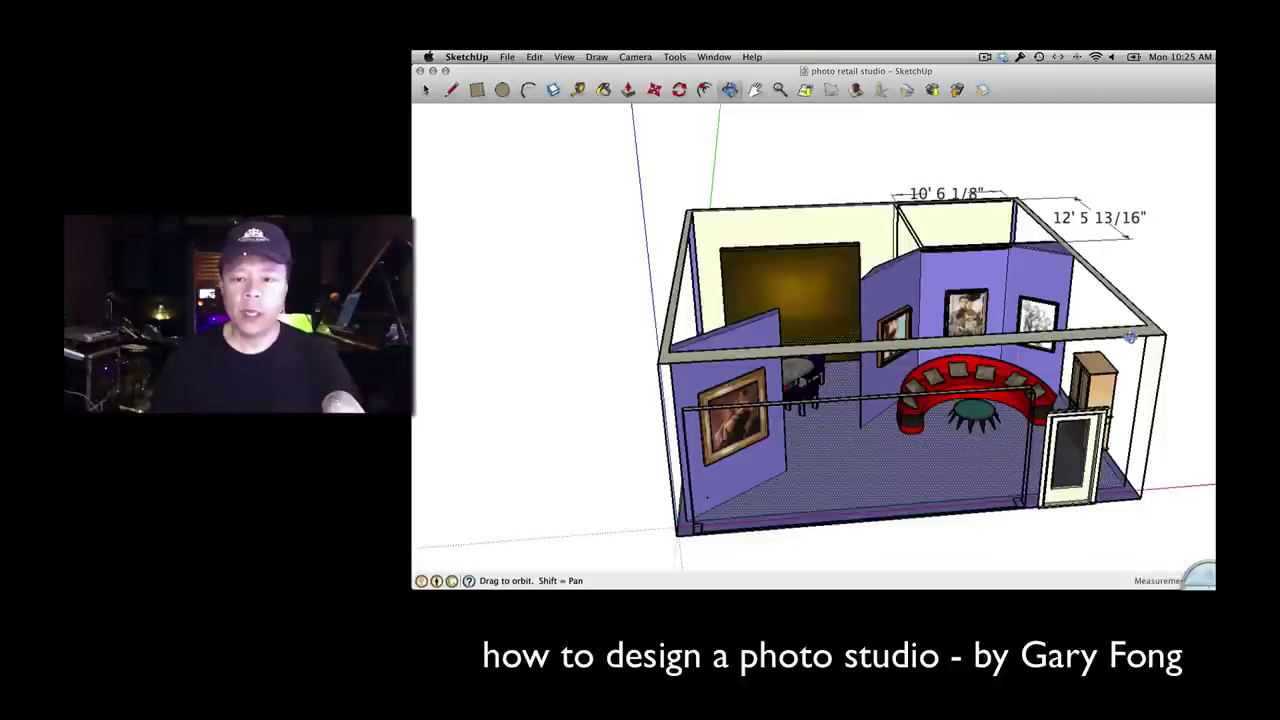
drag(1045, 332, 1062, 355)
drag(900, 396, 1060, 358)
scroll(955, 394, up, 3)
drag(808, 383, 753, 381)
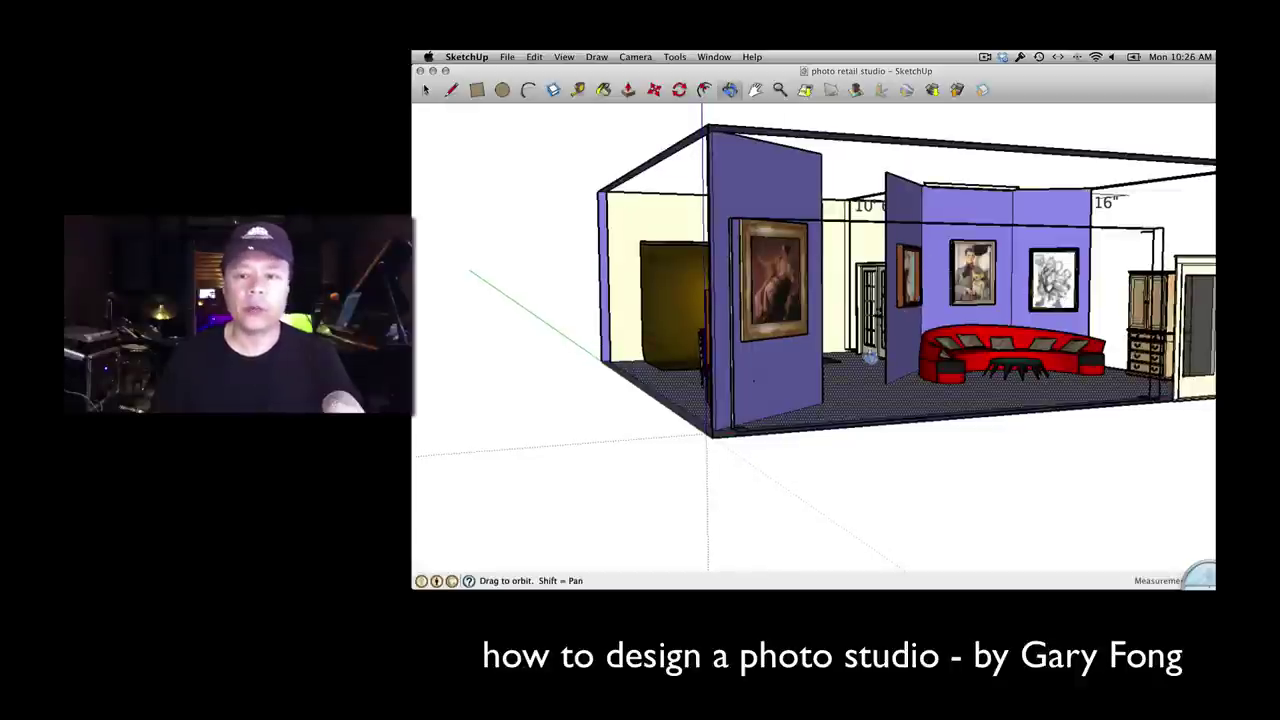
scroll(899, 355, down, 2)
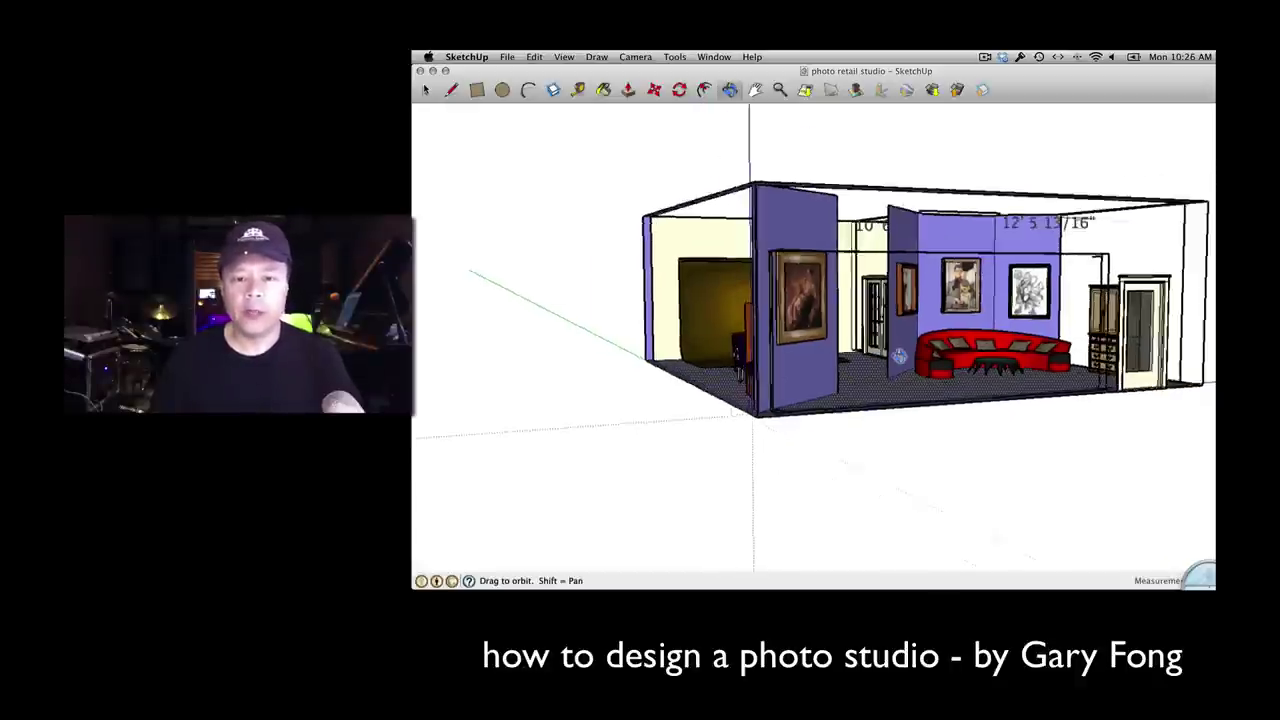
scroll(899, 355, up, 5)
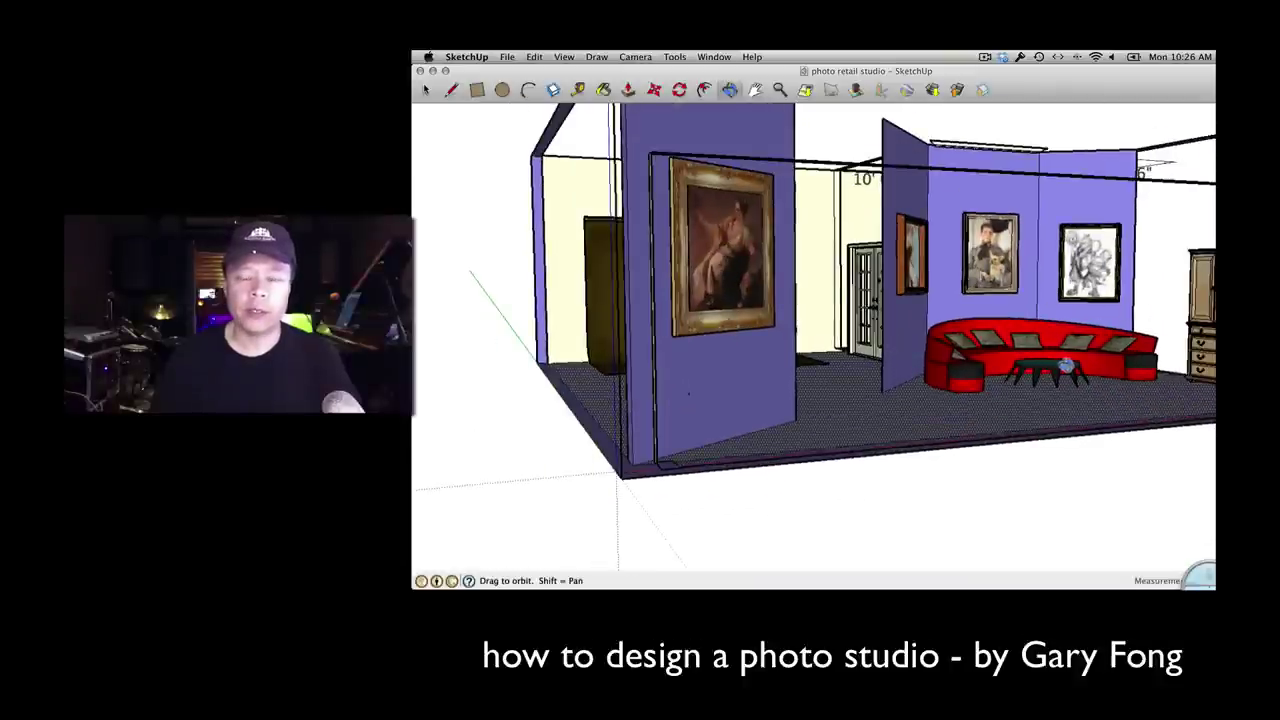
- Create a new blank model and draw a rectangle from the origin sized 30',30'
click(507, 56)
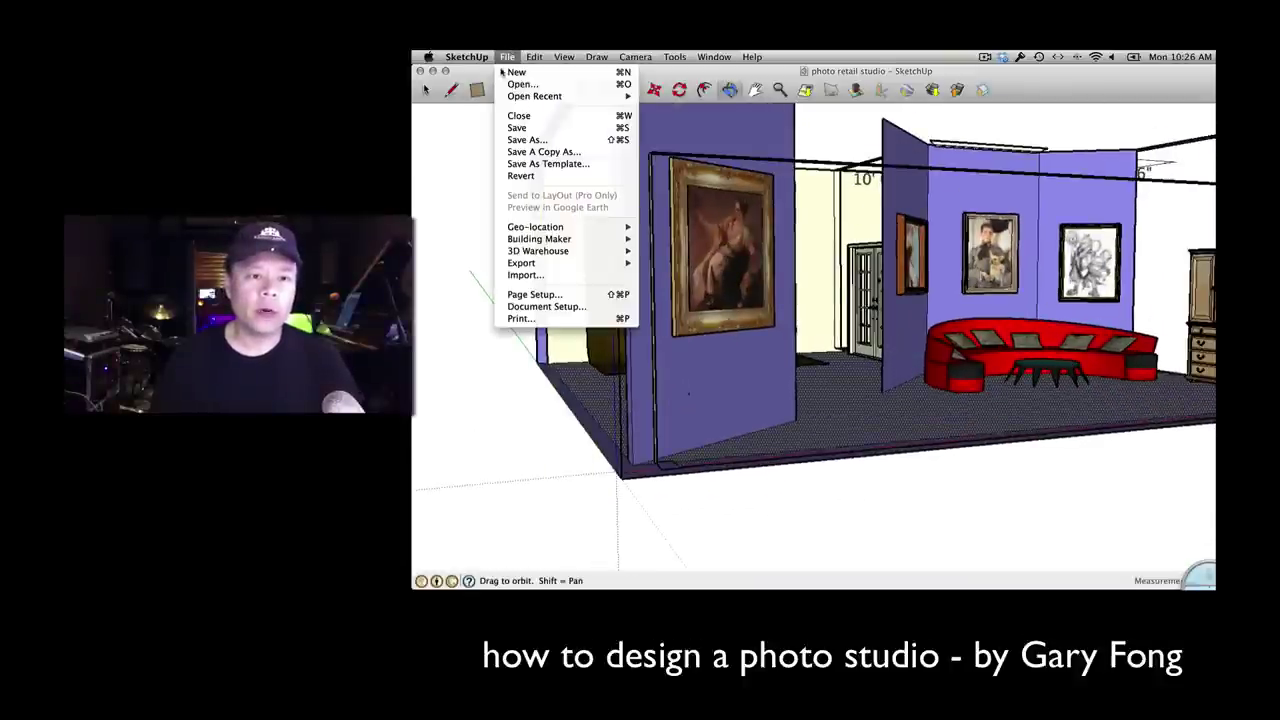
click(515, 72)
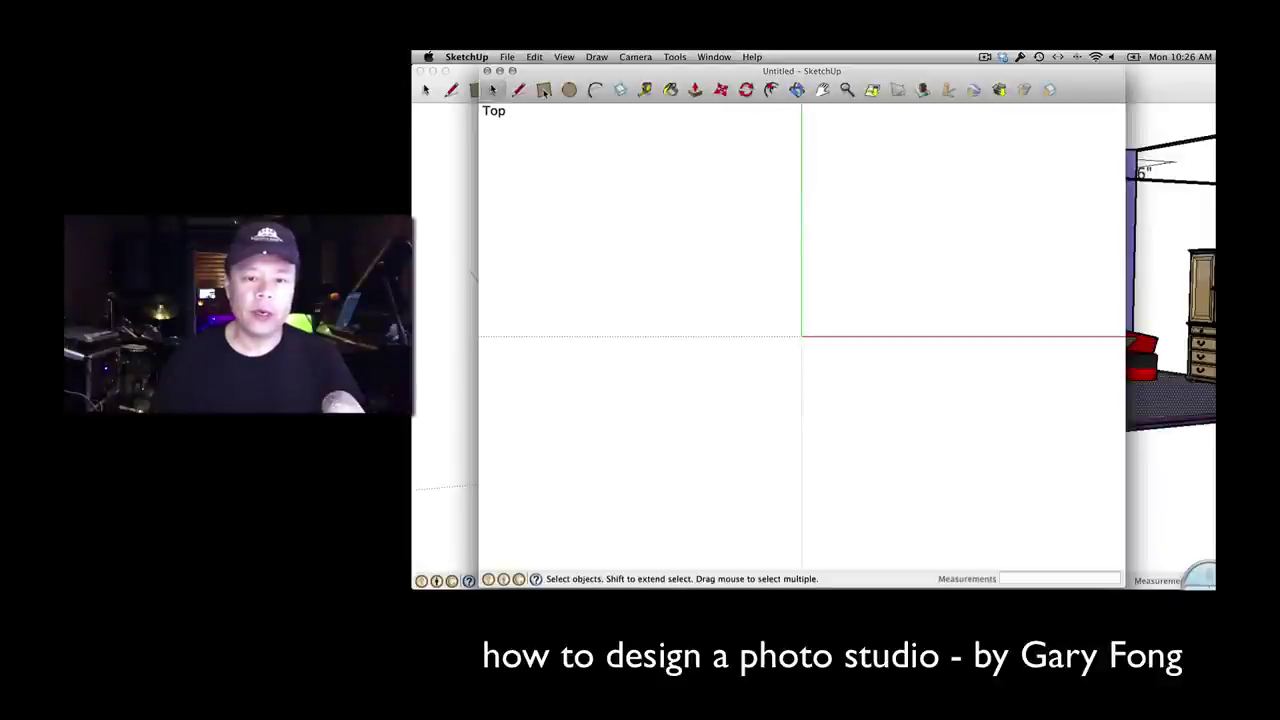
key(r)
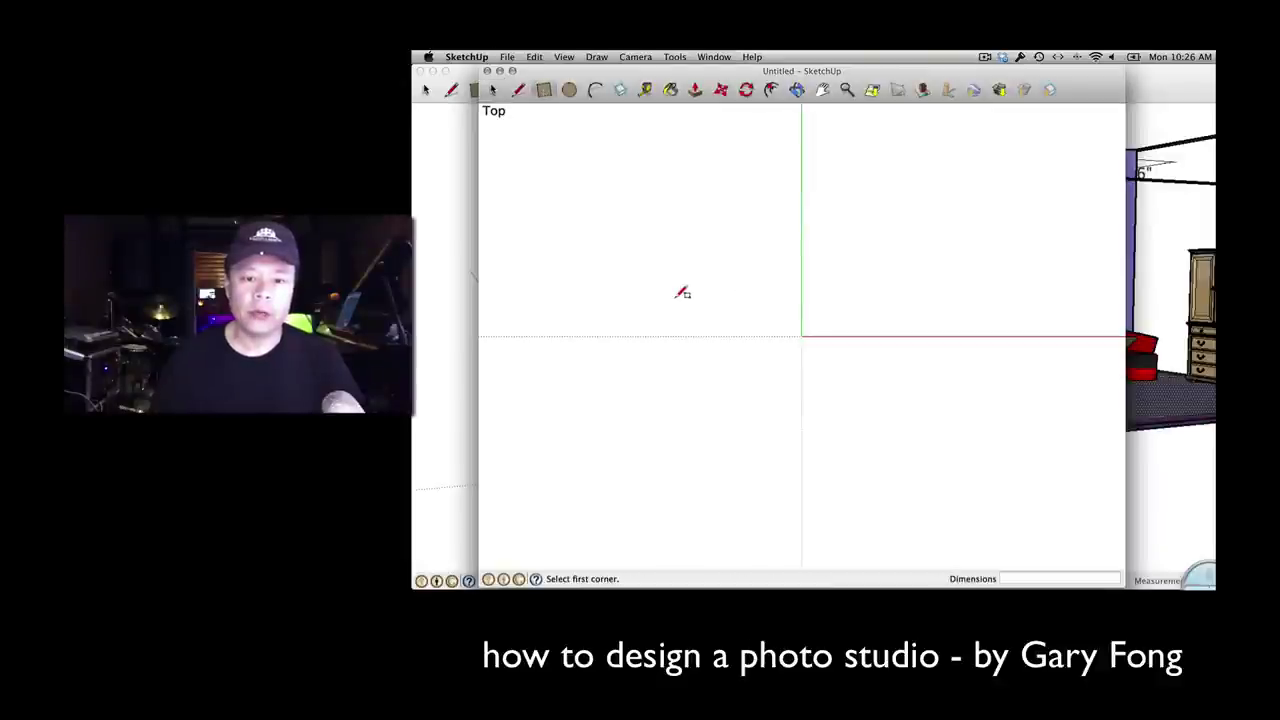
click(803, 336)
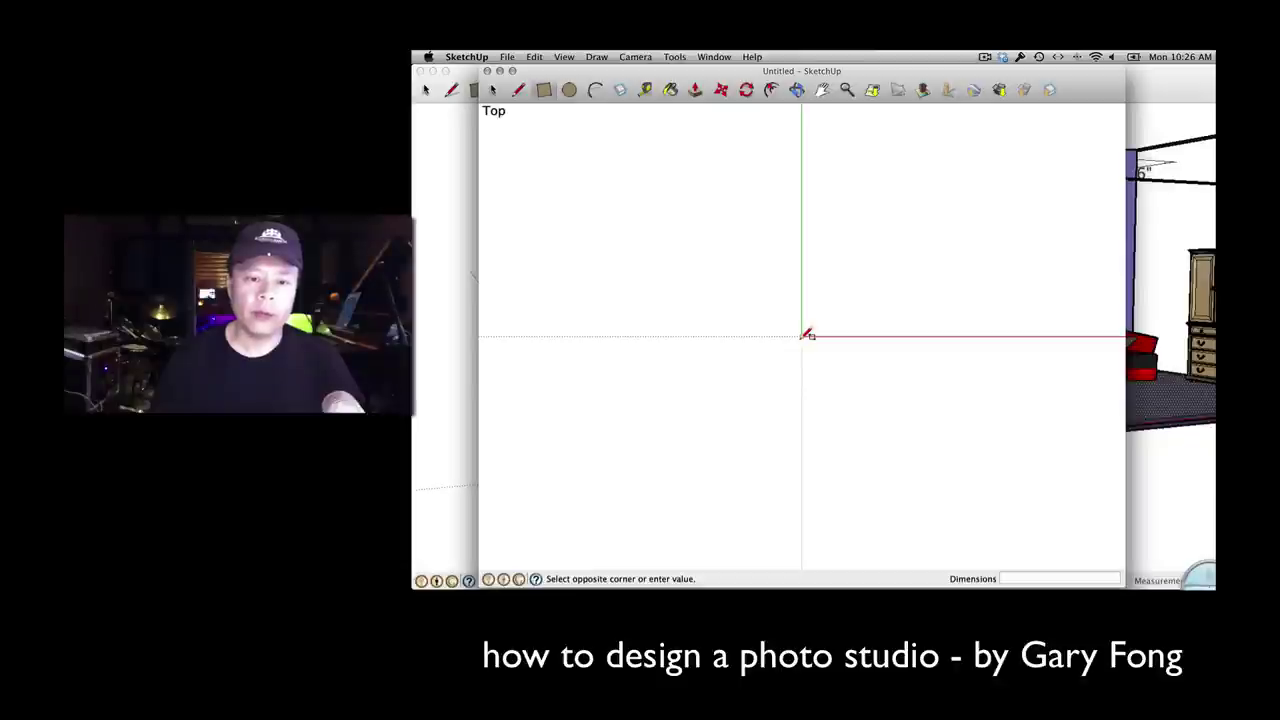
click(991, 177)
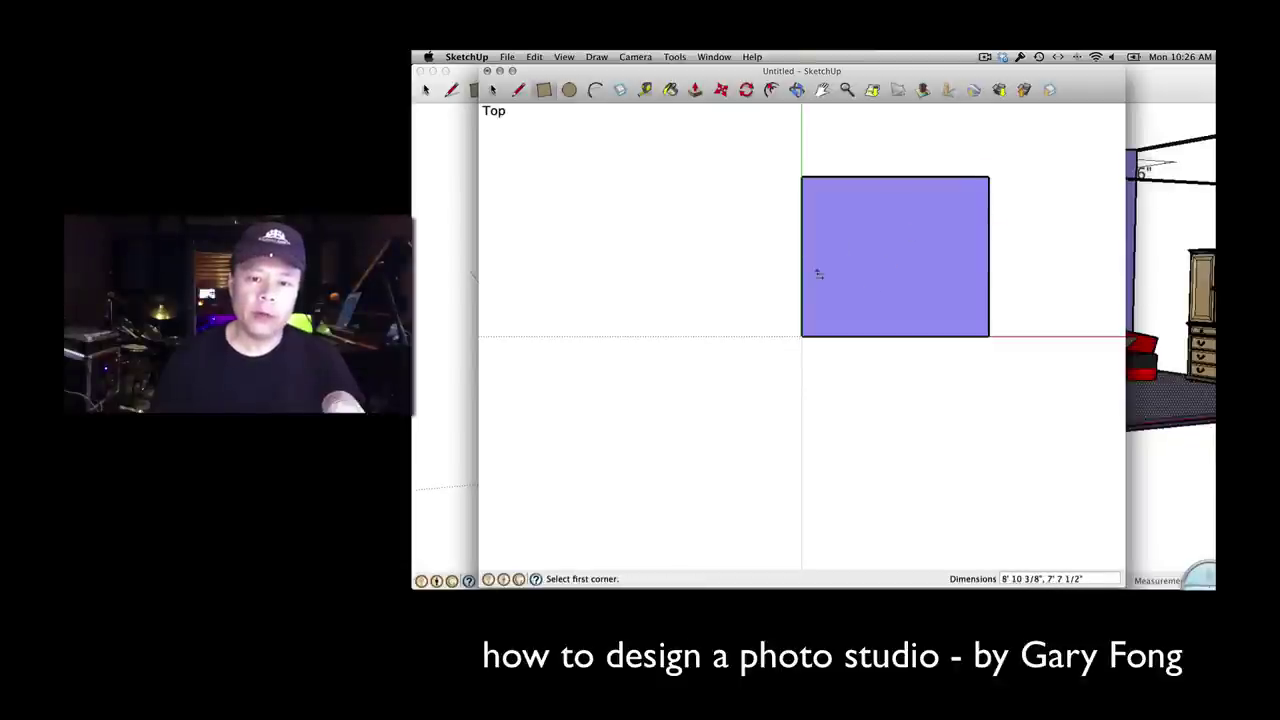
click(1094, 580)
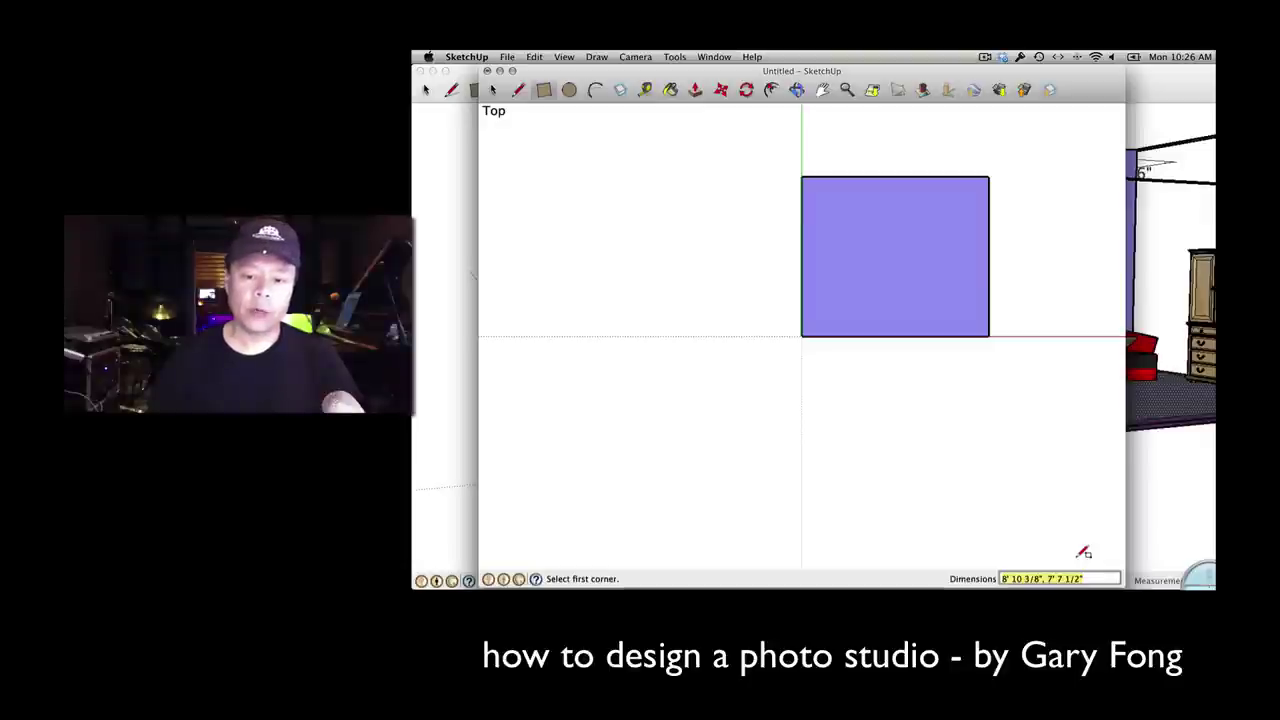
text(3)
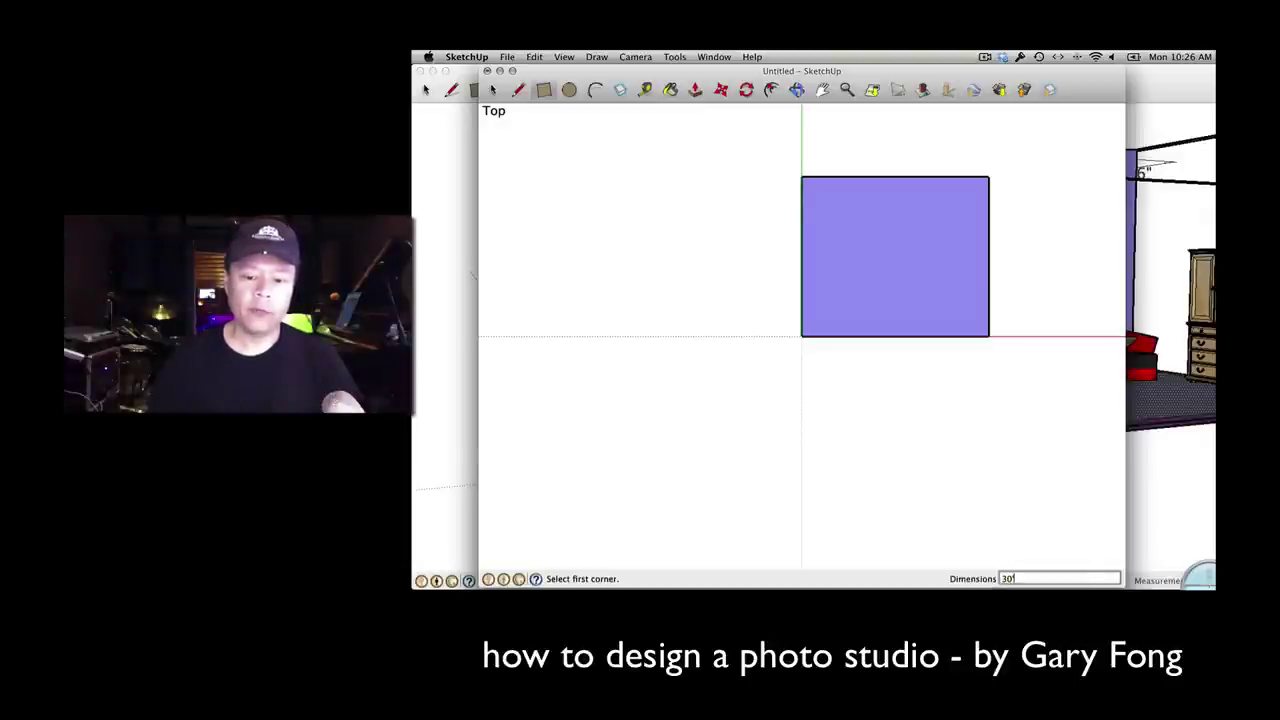
text(0',30)
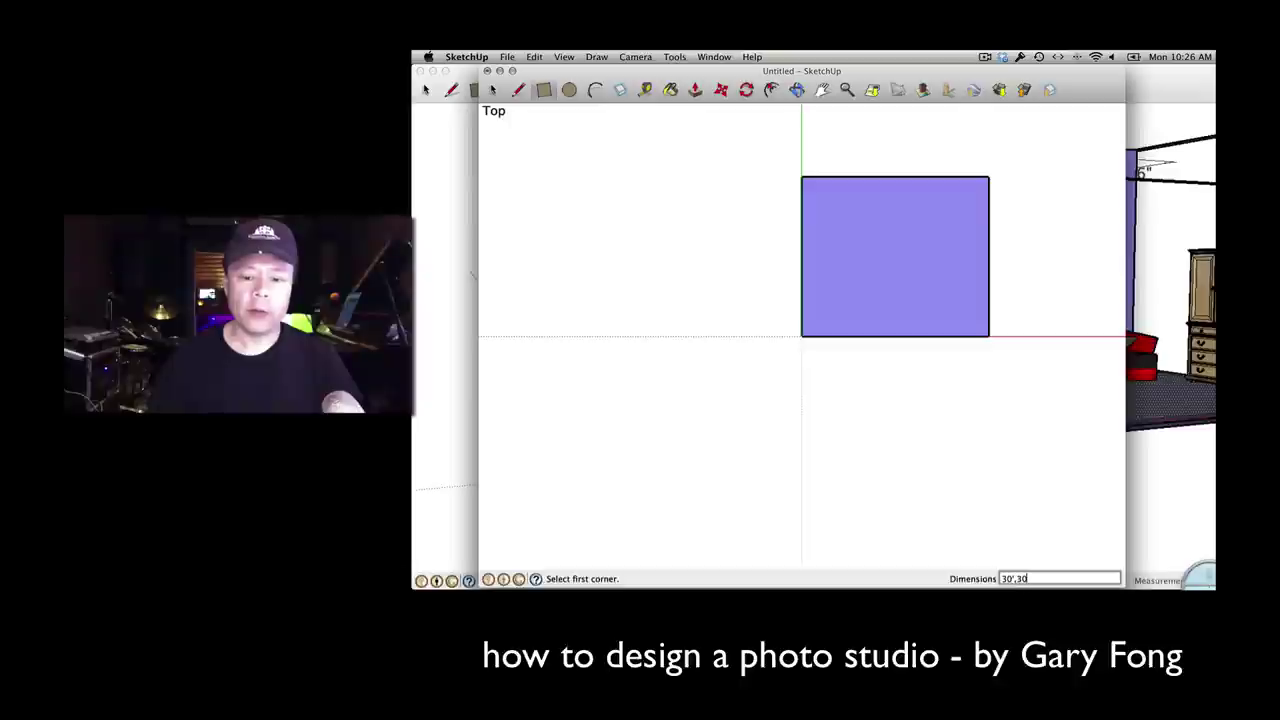
text(')
- Finish the 30' by 30' square floor, then center it and tilt the view into perspective
key(Return)
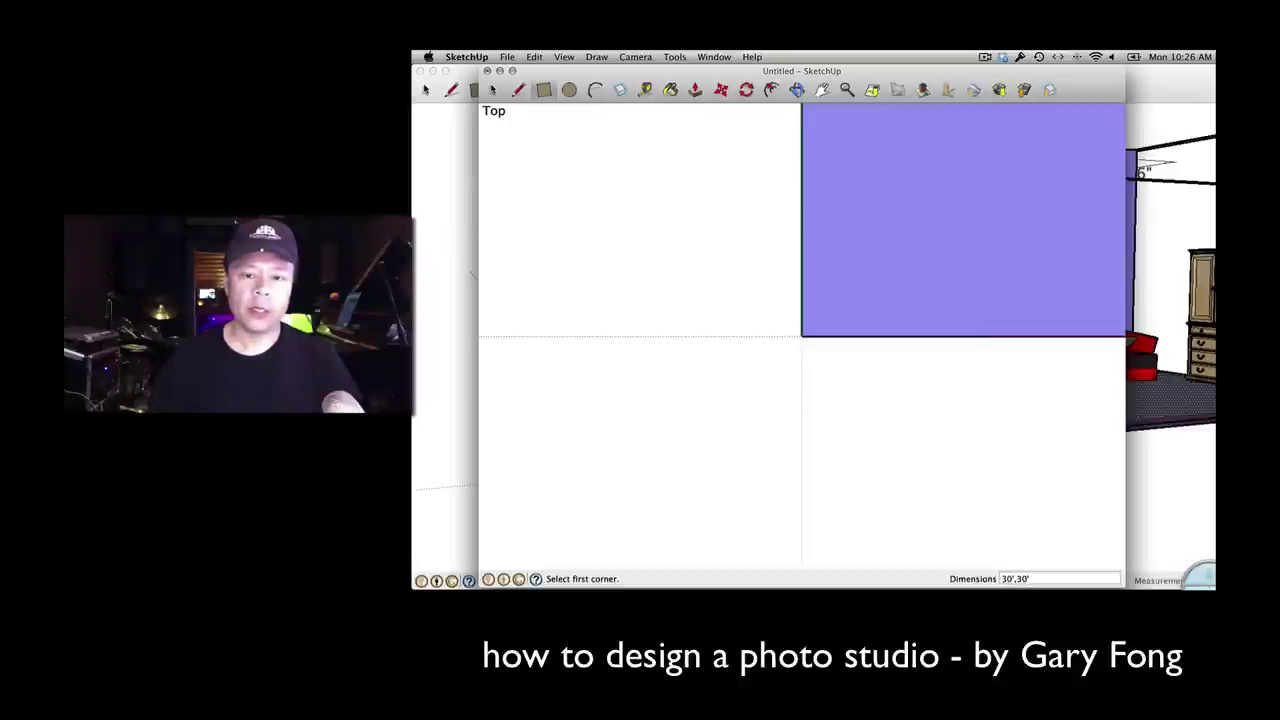
key(shift+z)
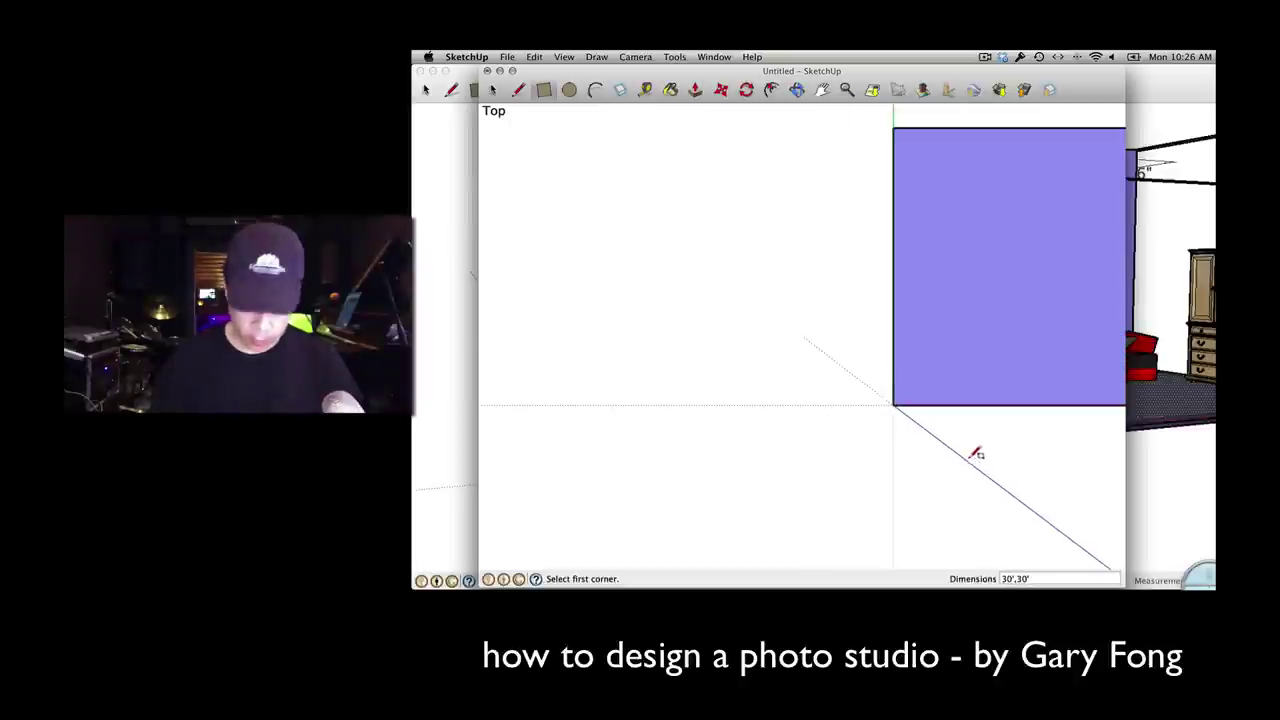
key(h)
drag(997, 443, 866, 457)
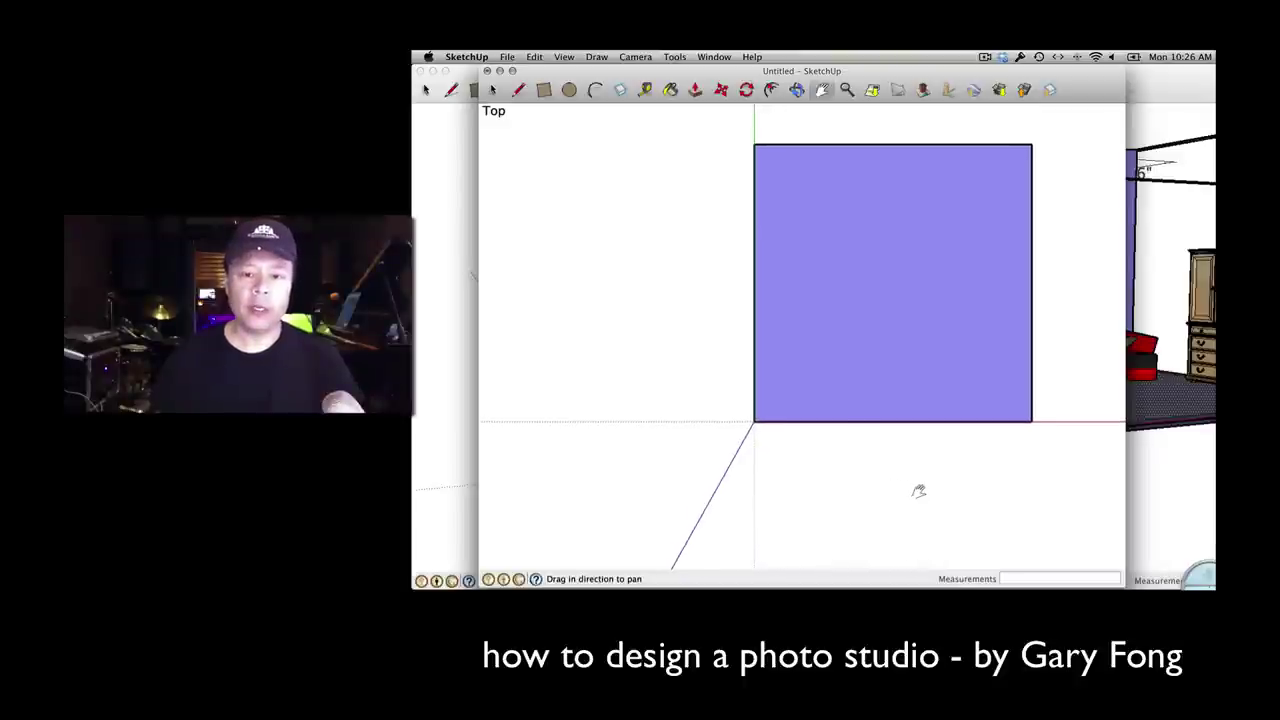
key(o)
drag(922, 503, 826, 236)
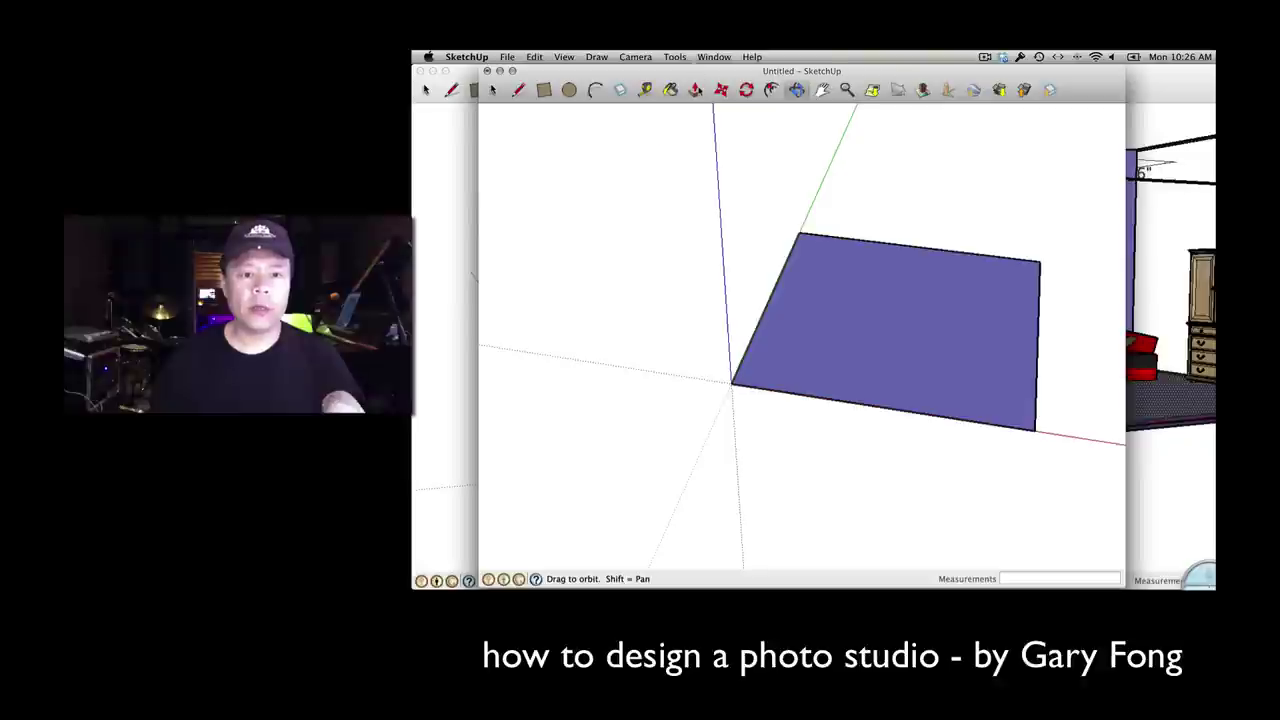
- Push/pull the square face up into a solid box 11' 3 5/16" tall
key(p)
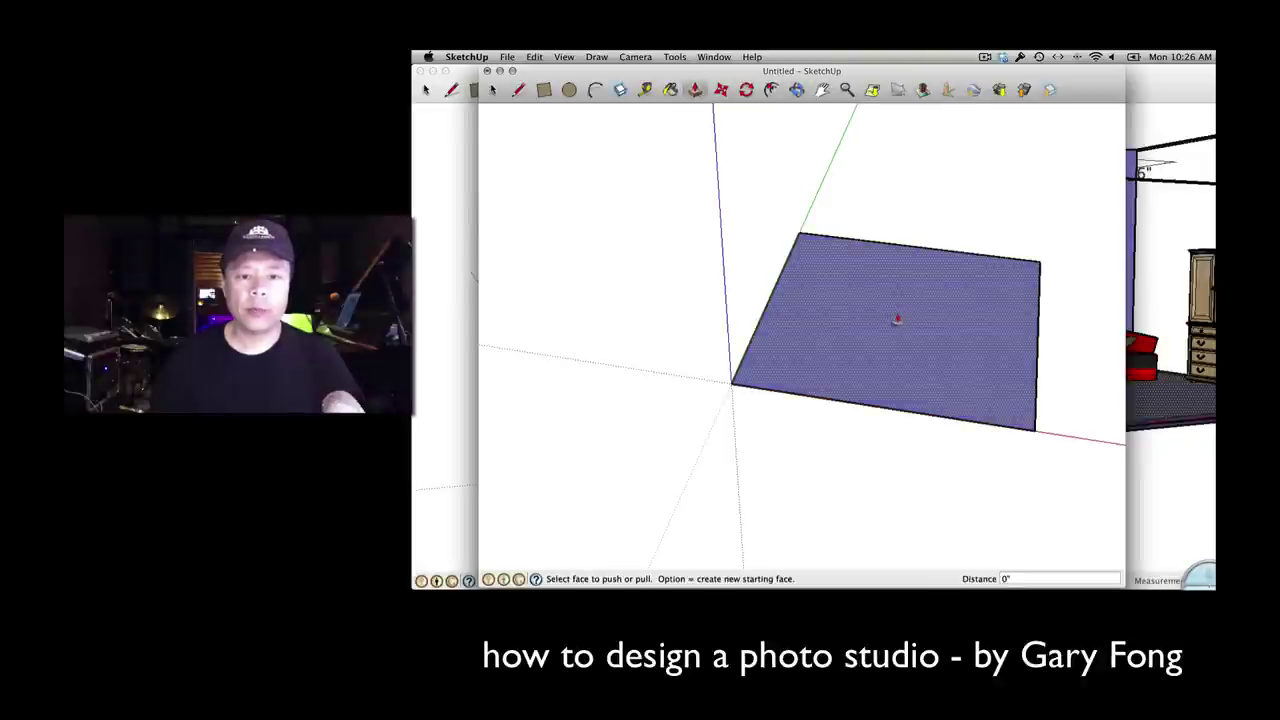
drag(894, 317, 899, 241)
drag(899, 237, 899, 238)
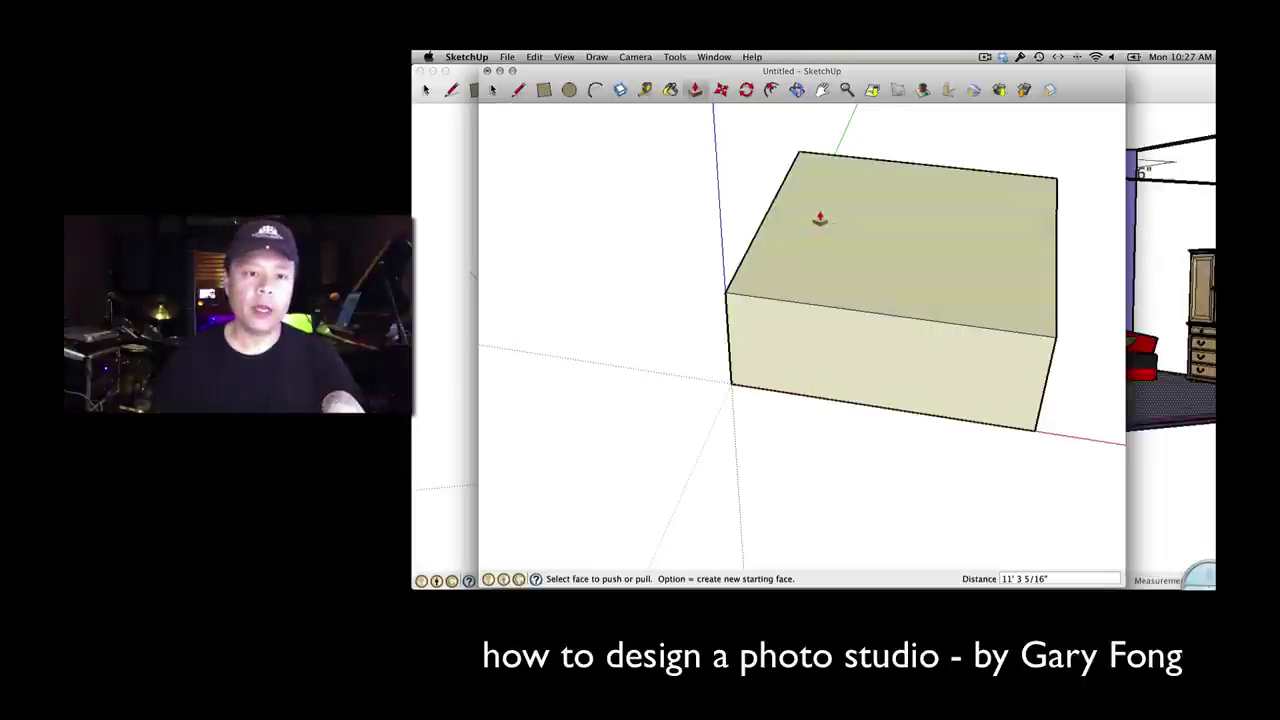
- From Top view, offset the box's top face into a thin inner outline and select the inner face
key(super+2)
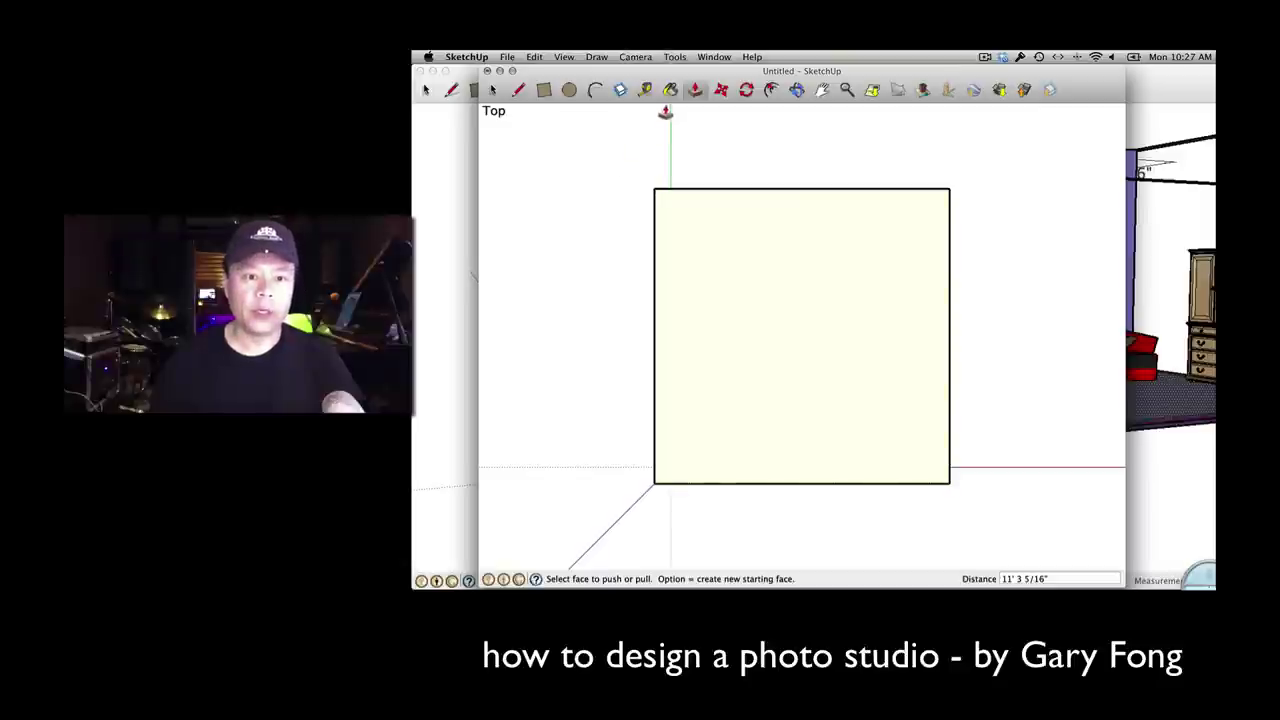
key(f)
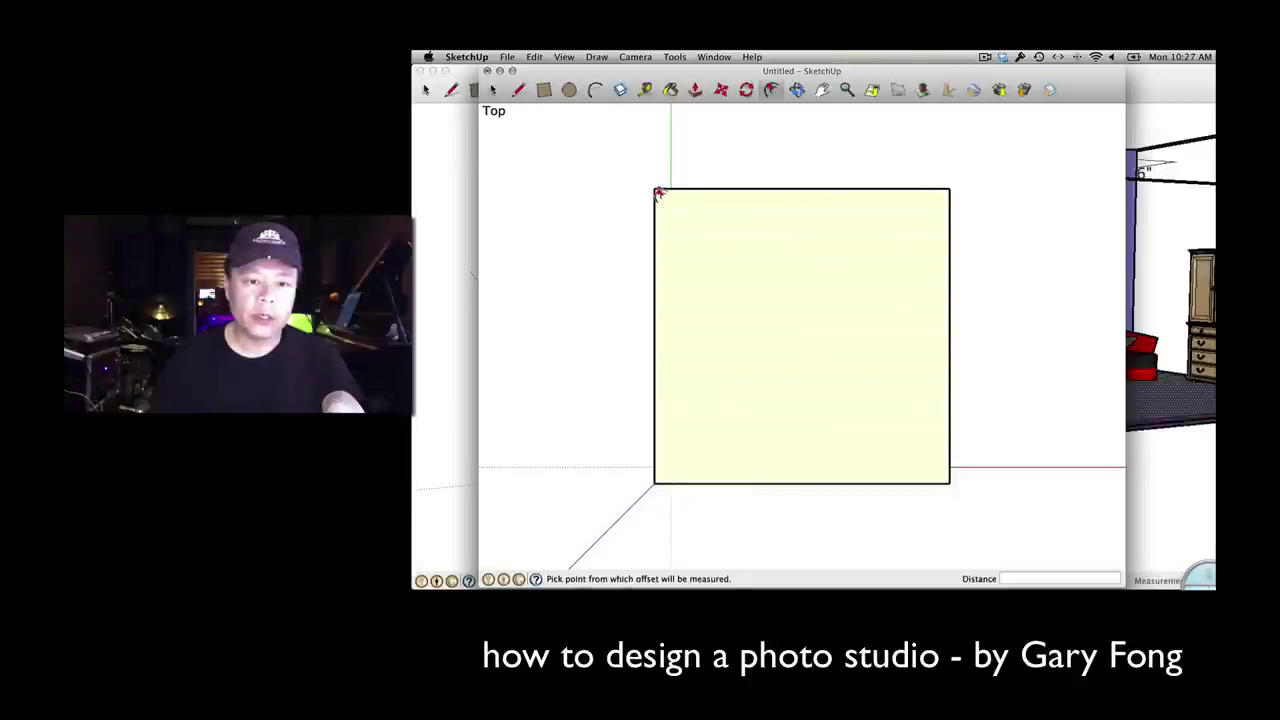
click(658, 194)
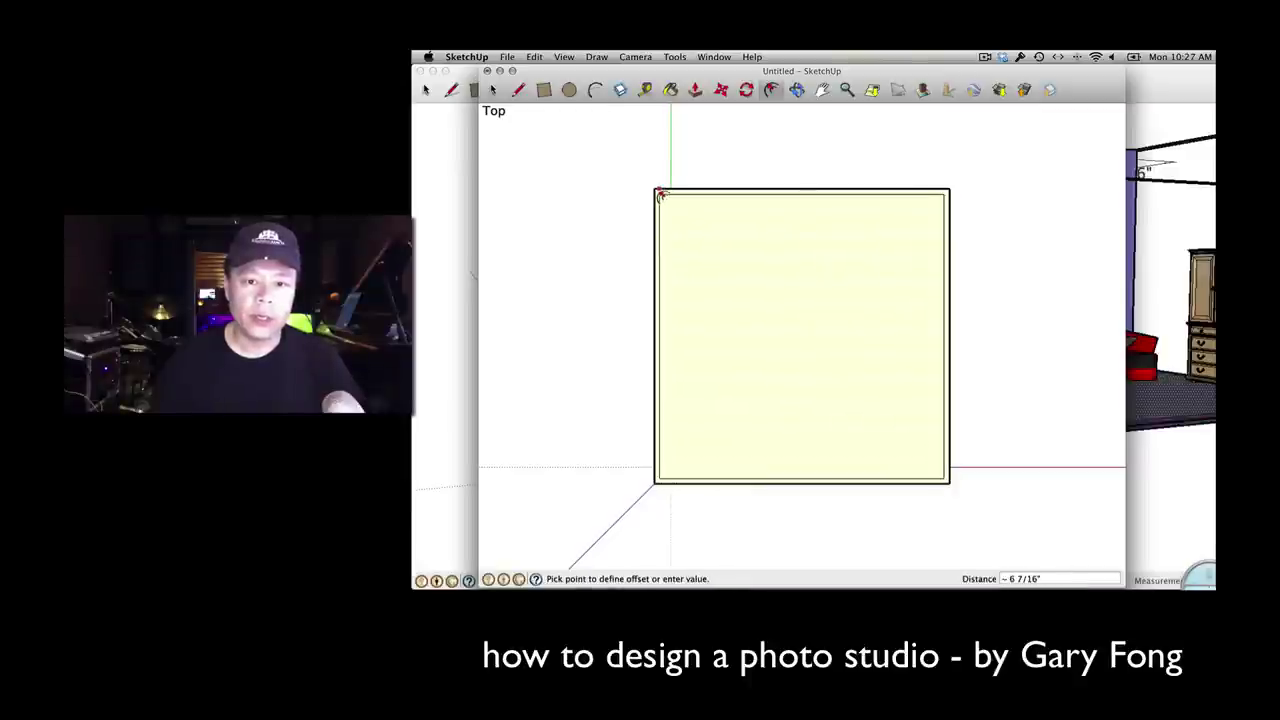
click(659, 195)
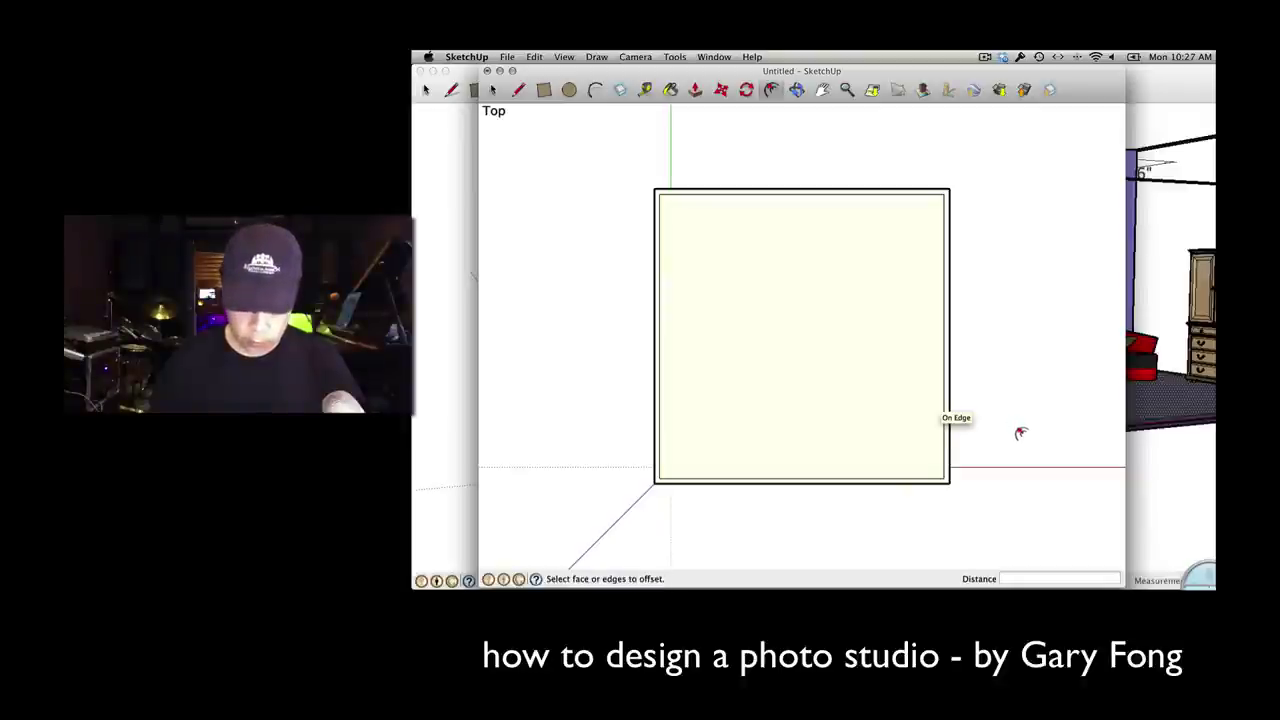
middle_drag(1020, 433, 1041, 213)
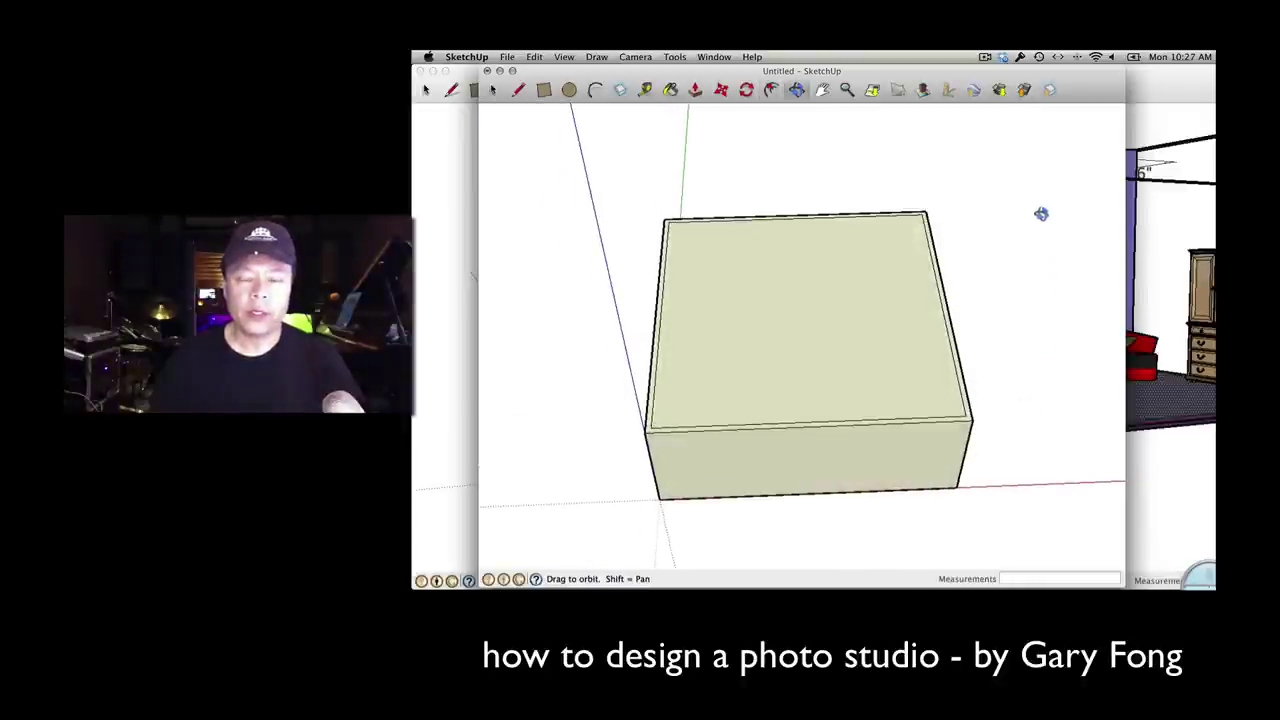
key(space)
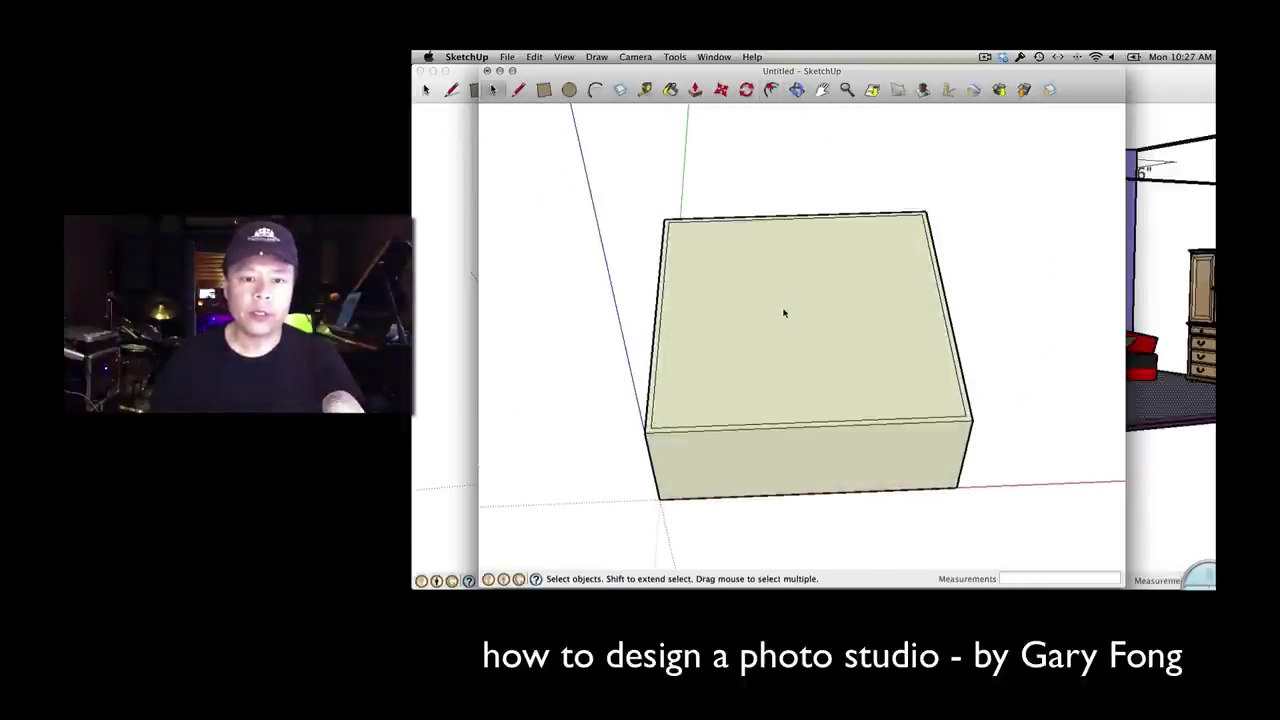
click(784, 313)
- Delete the inner top face to open the box and orbit to a front view
key(Delete)
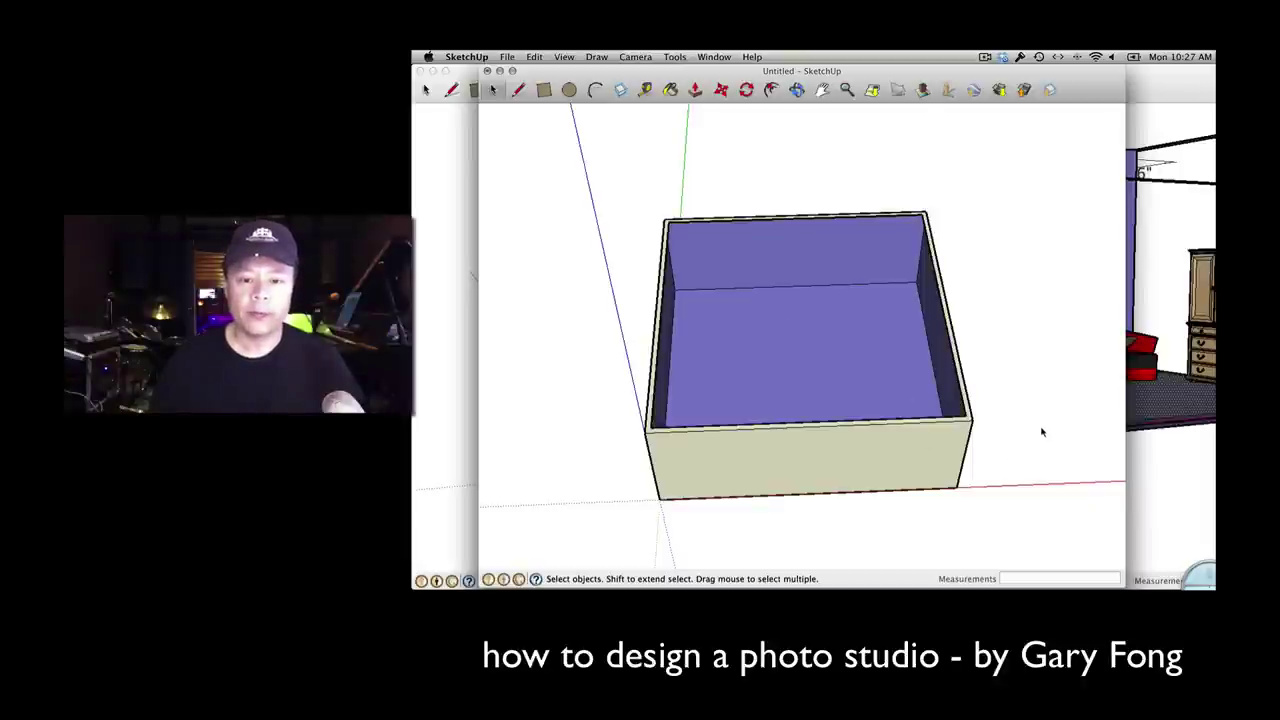
key(o)
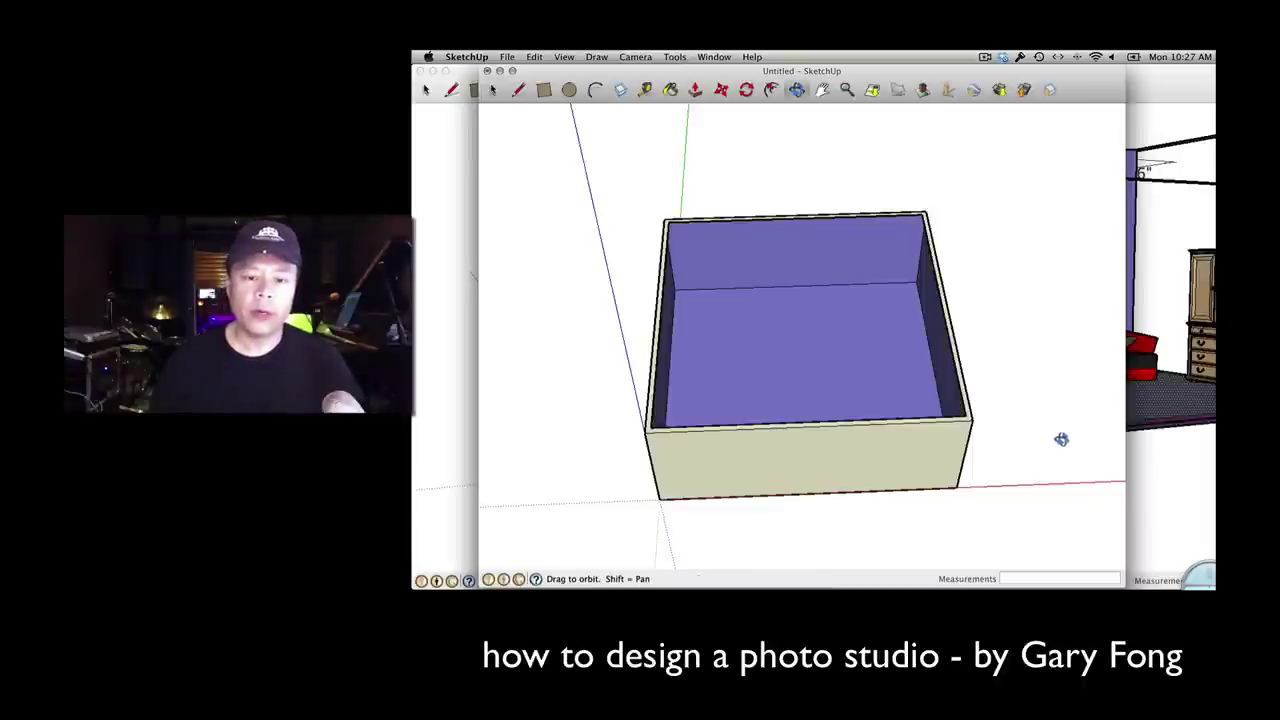
drag(1060, 437, 958, 348)
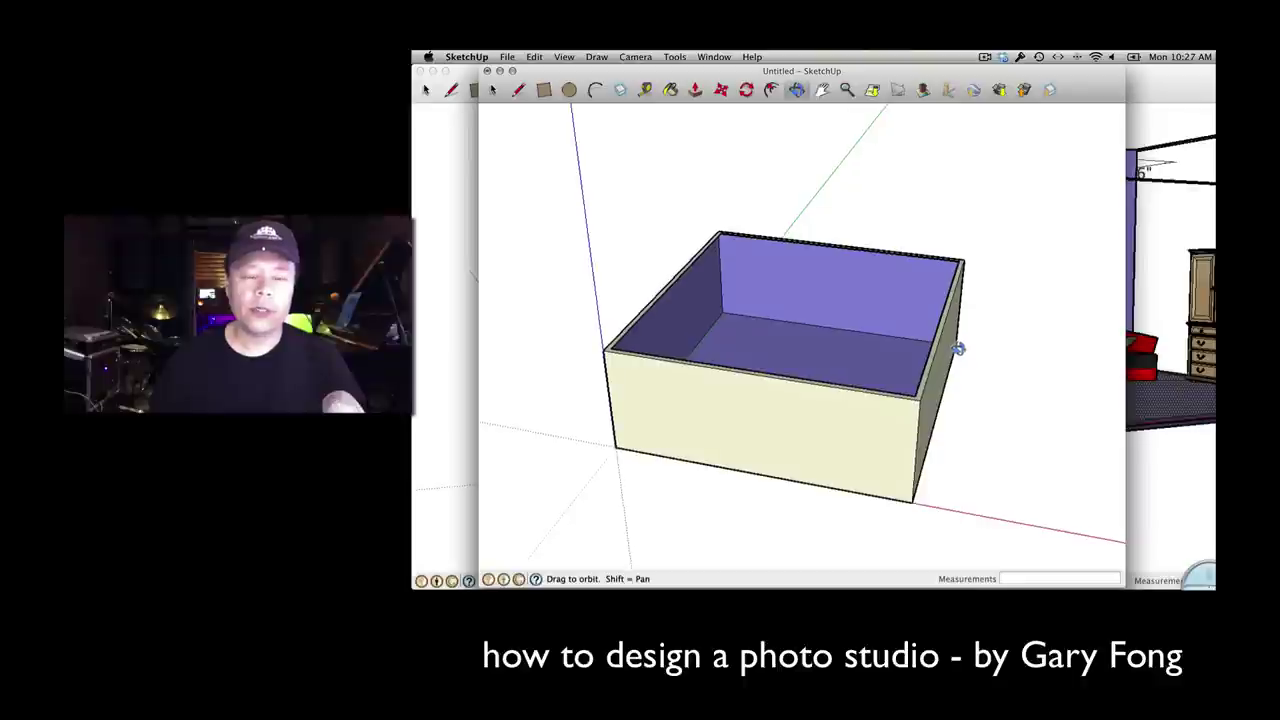
- Search 3D Warehouse for 'front door' and load the Ornate front door with transparent windows
click(507, 57)
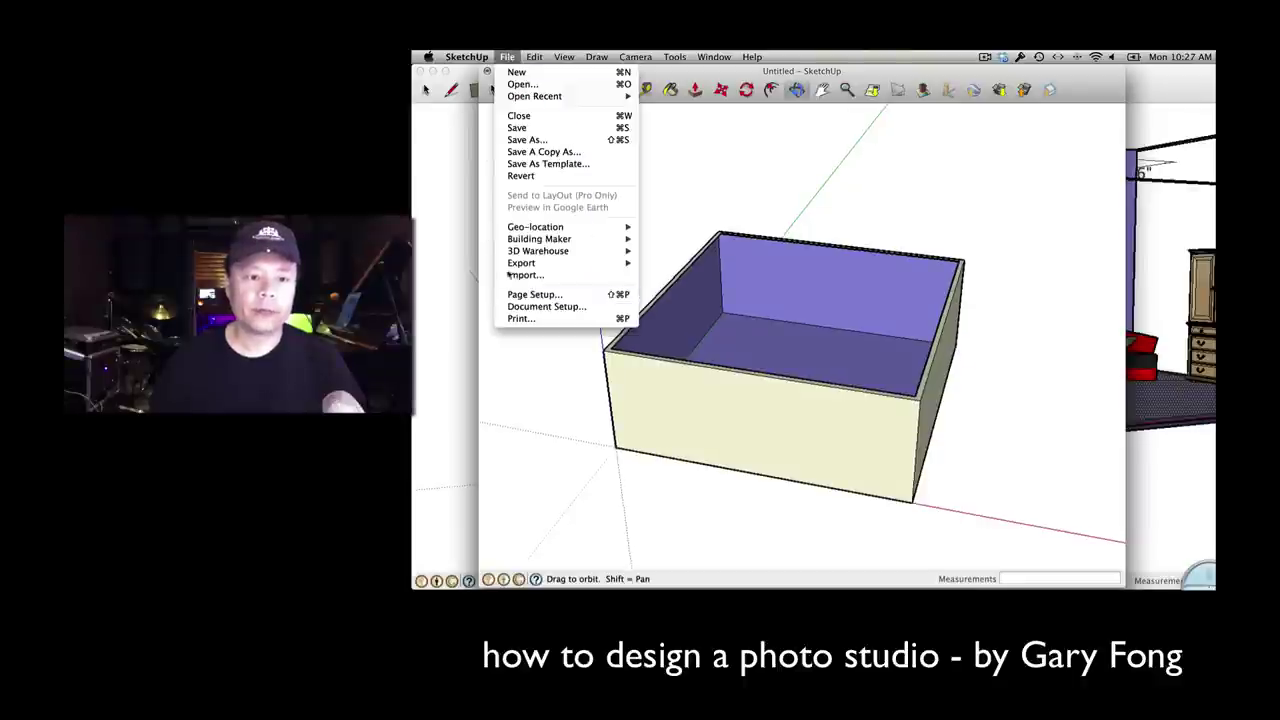
mouse_move(575, 251)
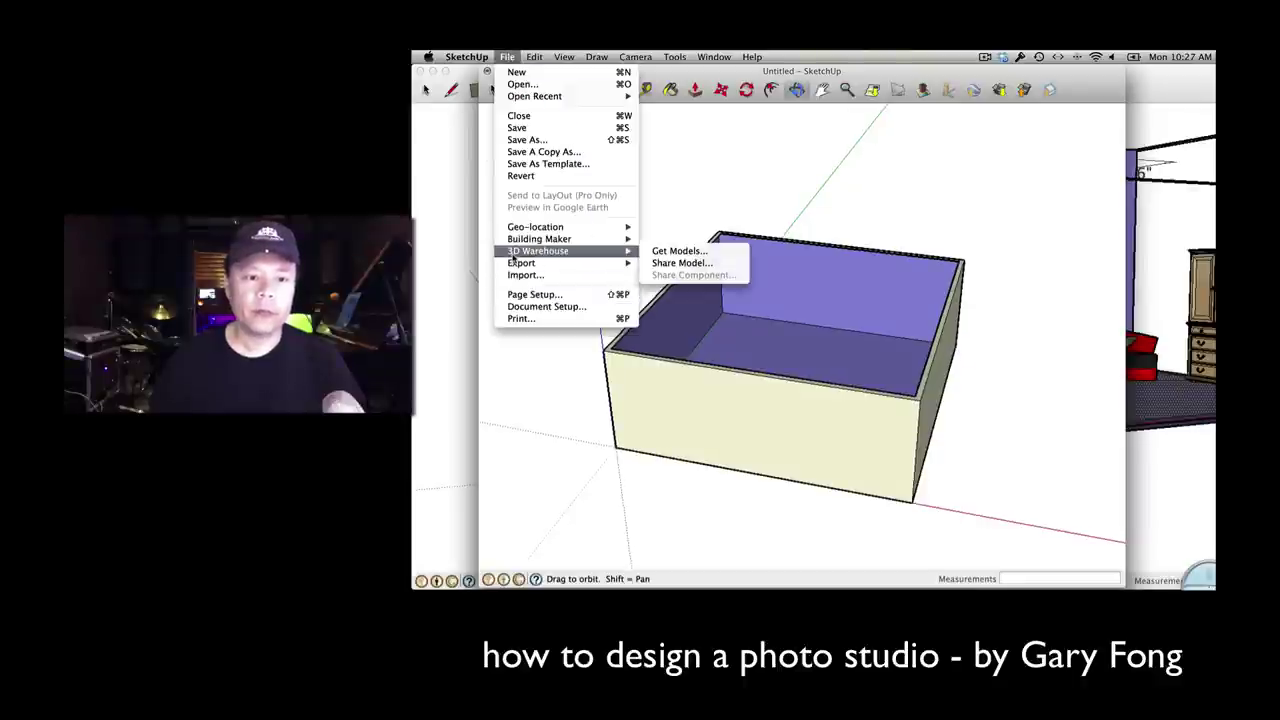
click(689, 256)
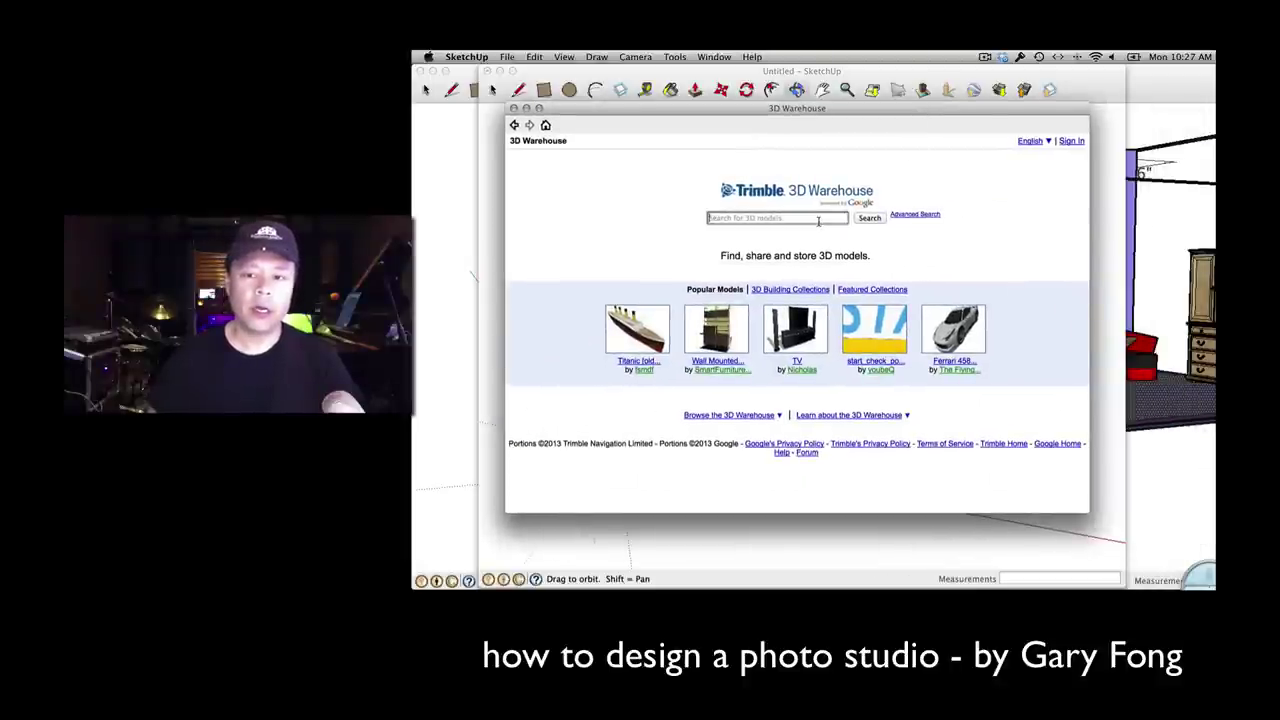
text(fo)
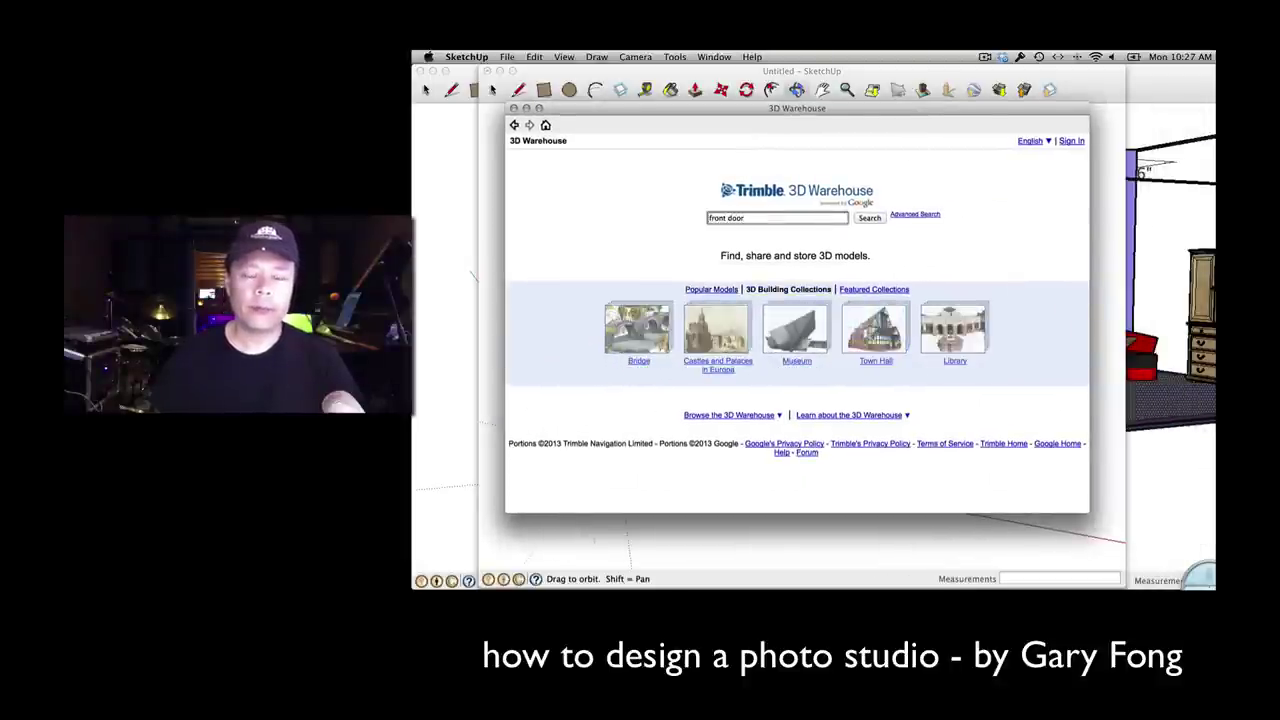
text(ont door)
key(Return)
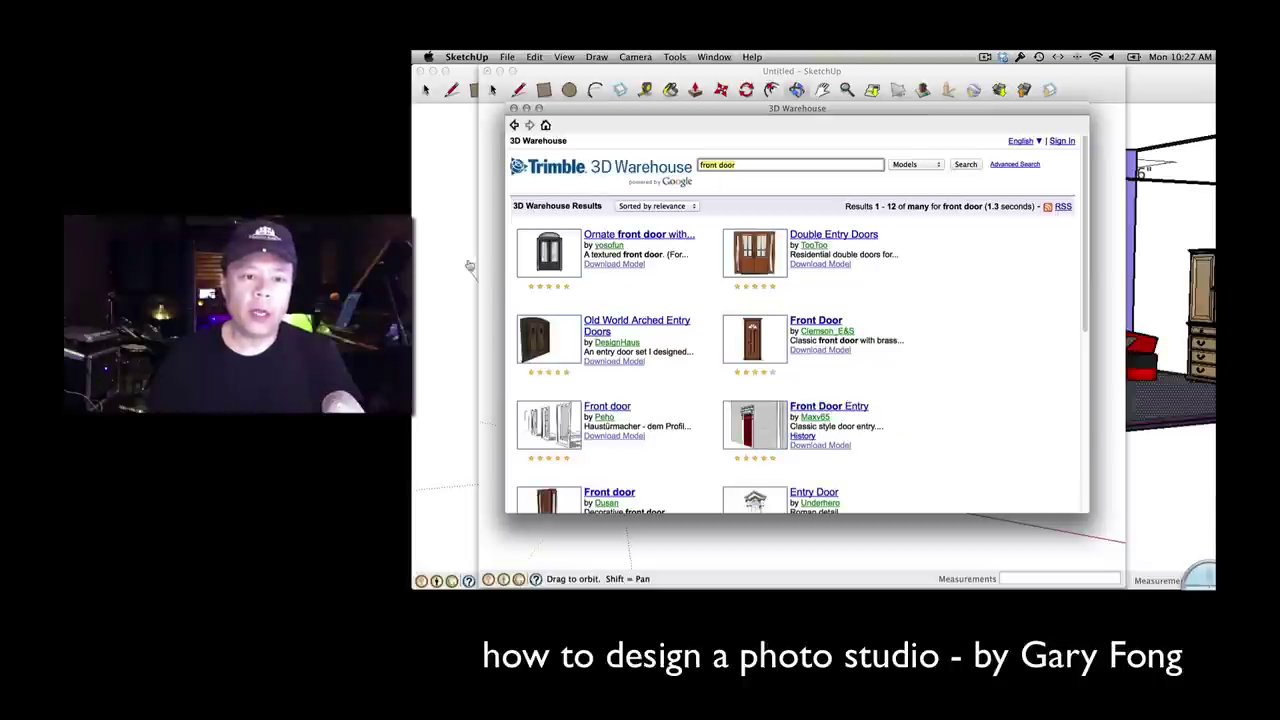
click(615, 235)
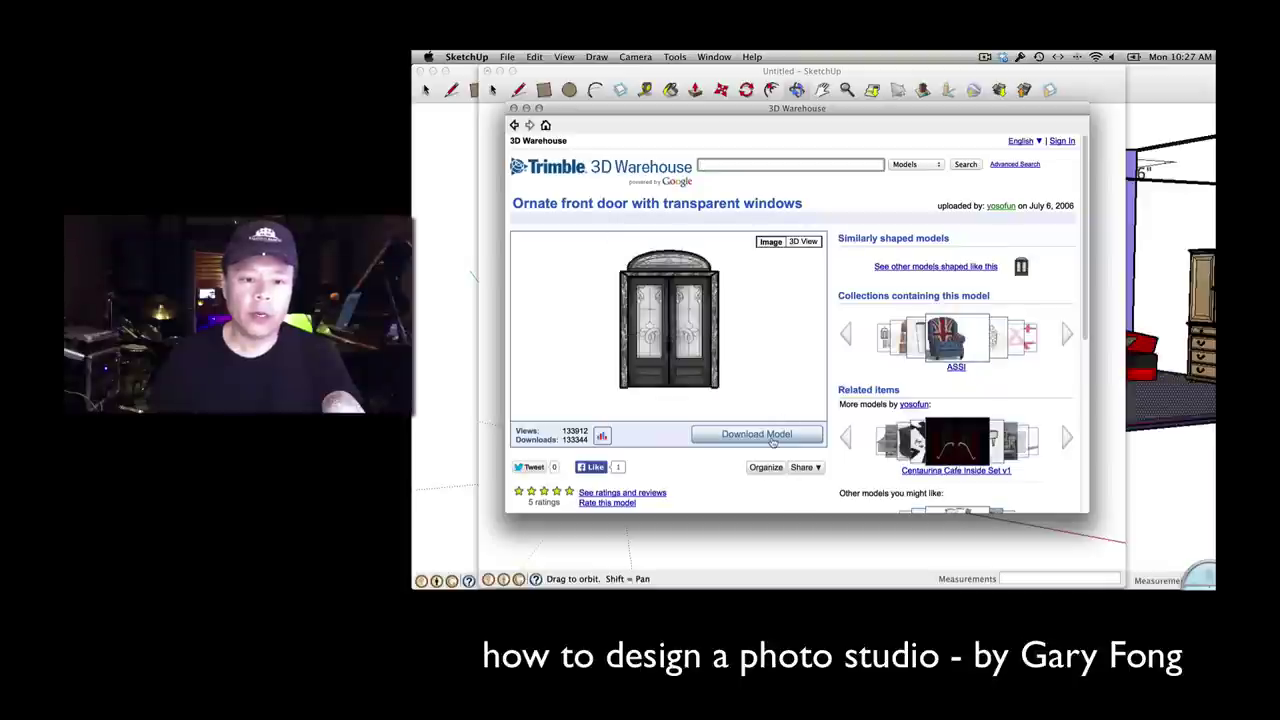
click(772, 440)
click(970, 250)
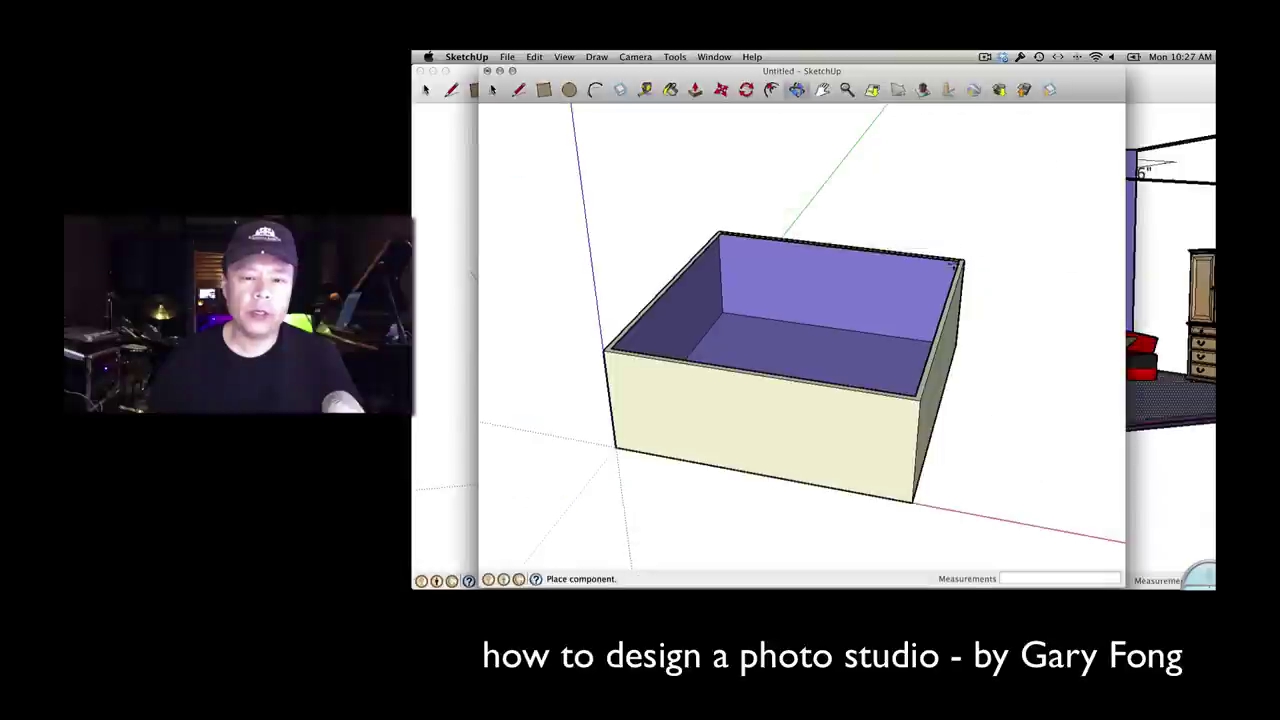
- Place the ornate double door on the front wall and check it from low-front and high views
click(732, 469)
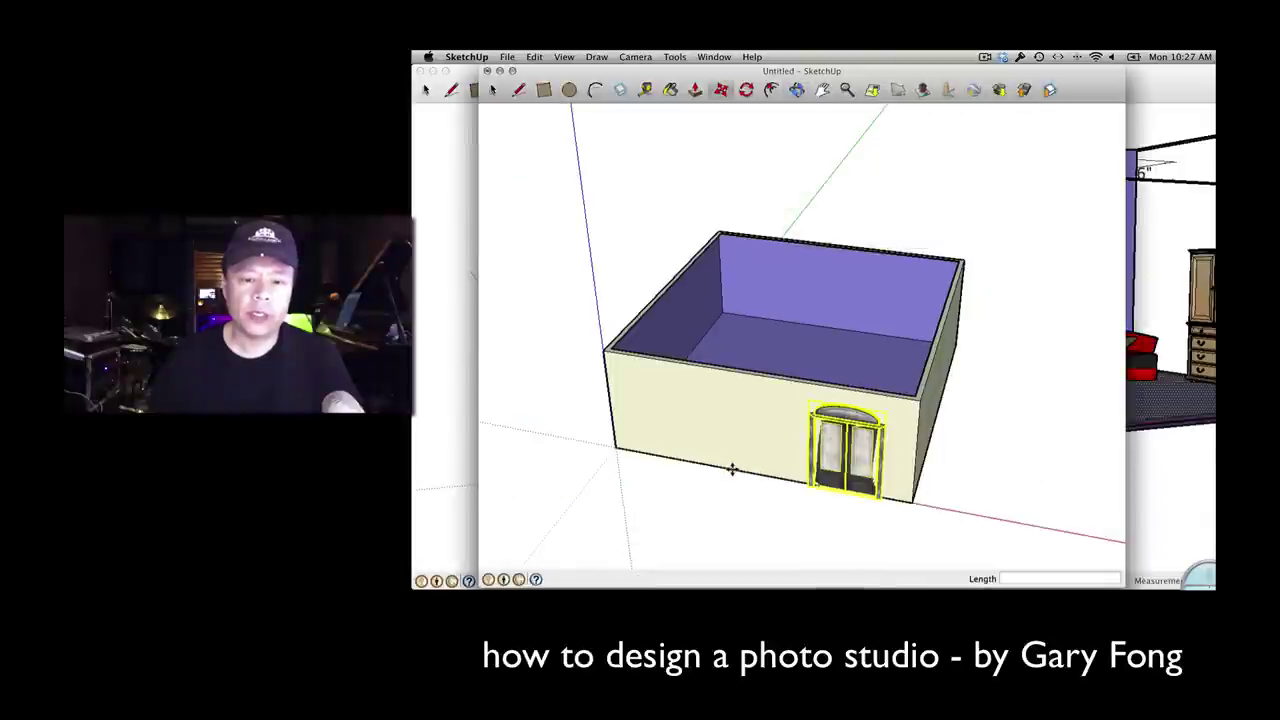
key(o)
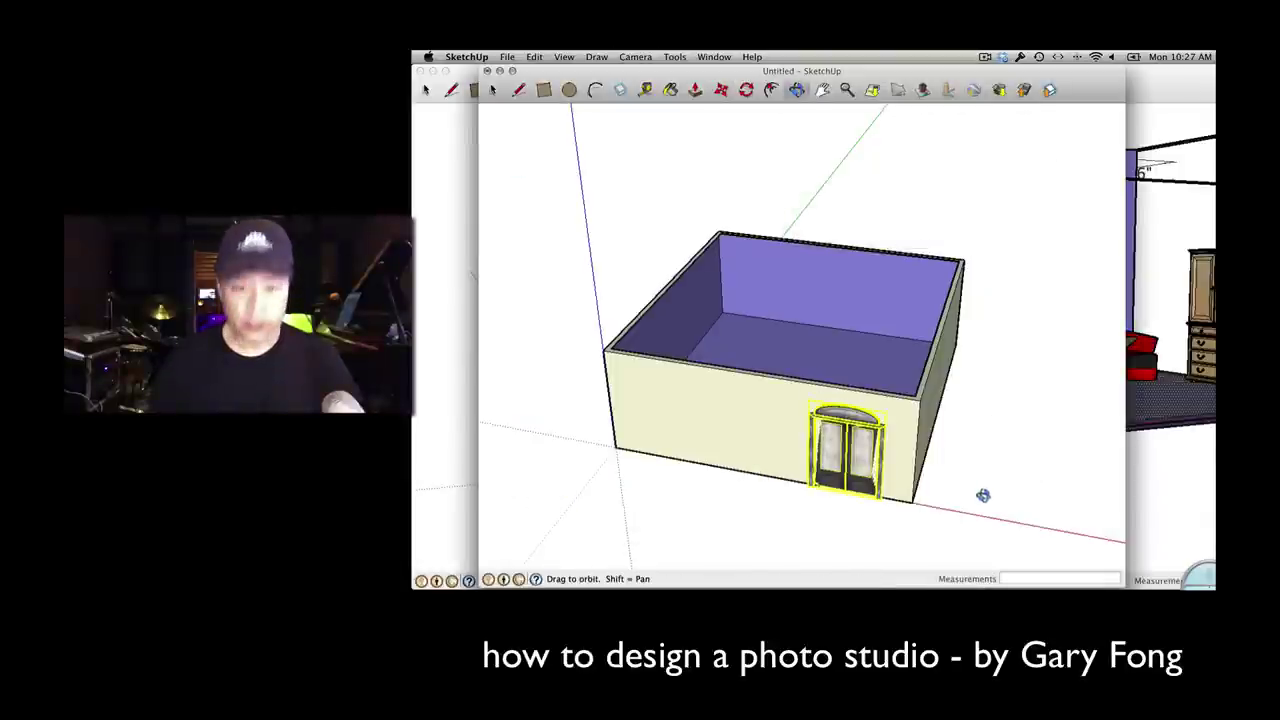
drag(983, 495, 920, 351)
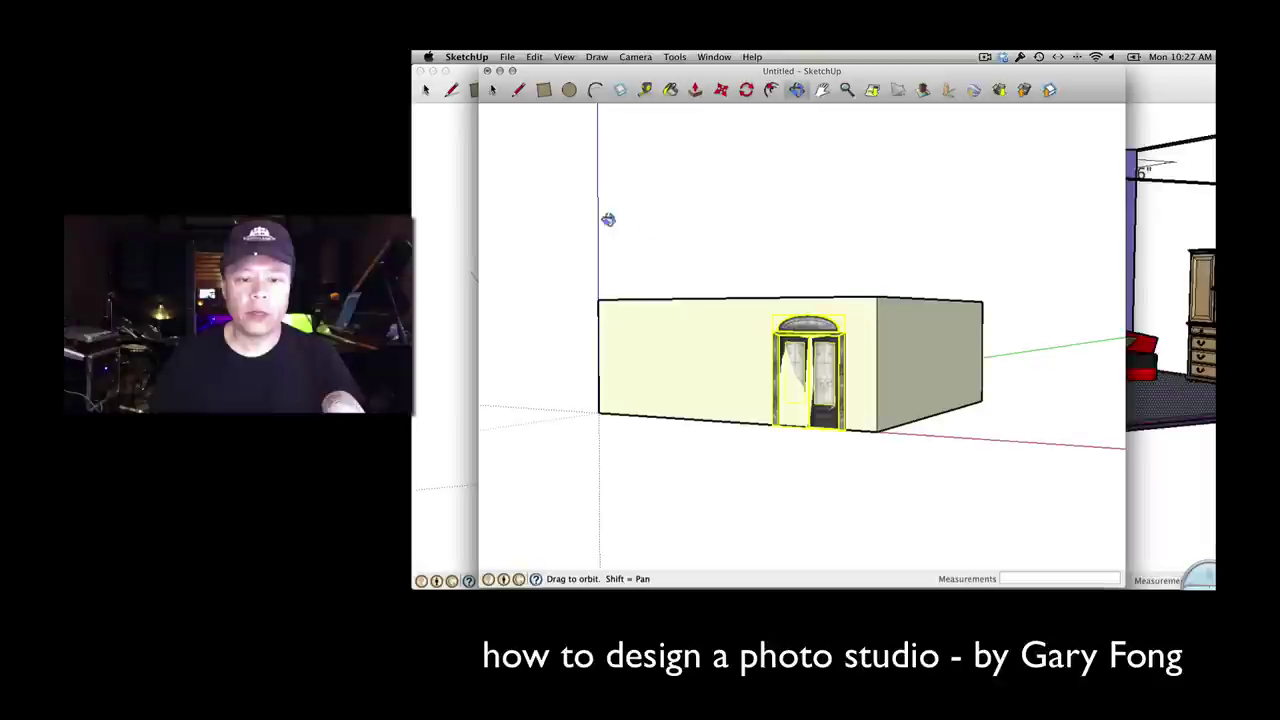
click(492, 90)
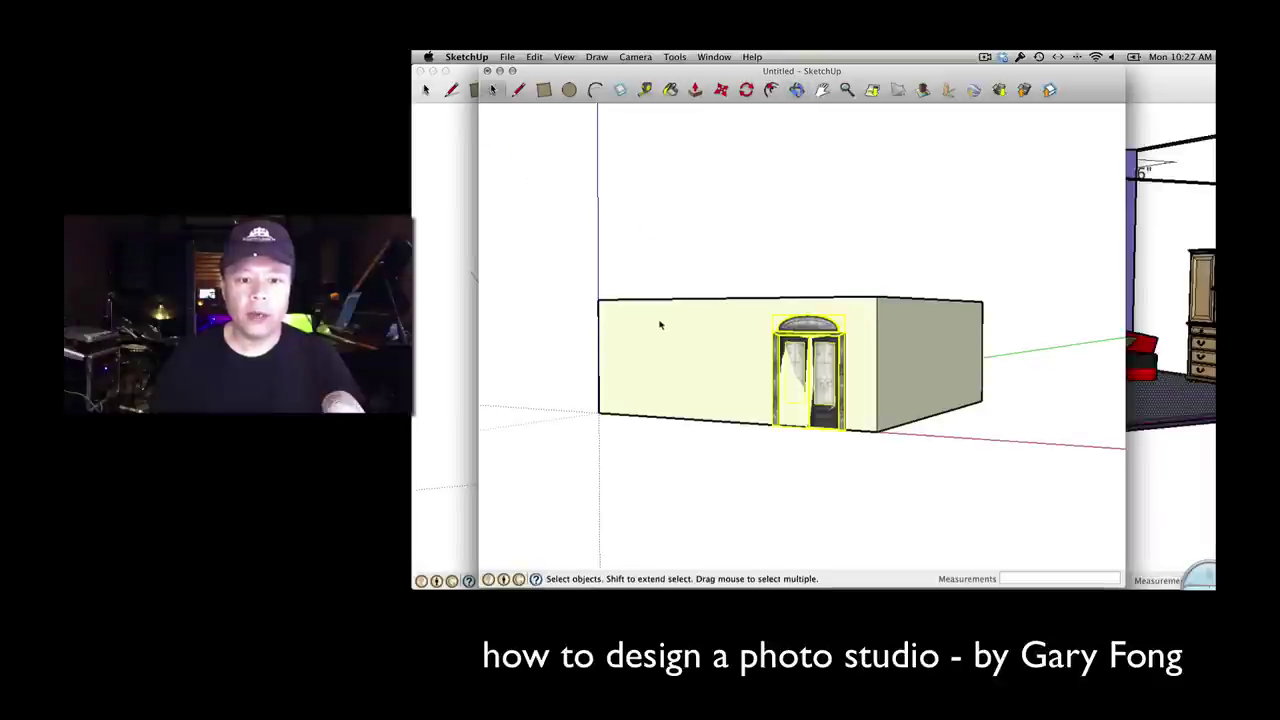
key(o)
drag(646, 320, 766, 352)
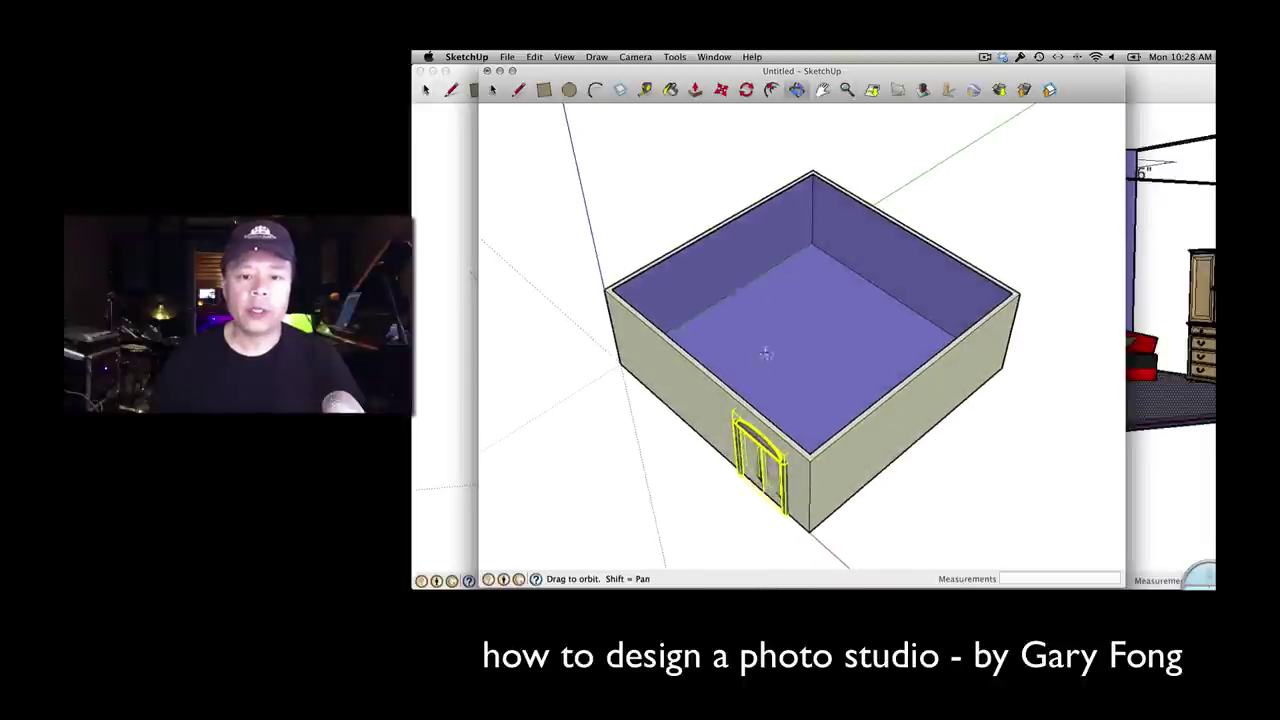
- Search 3D Warehouse for photo studio and load the Photo Studio 1 model into the drawing
click(534, 56)
mouse_move(507, 56)
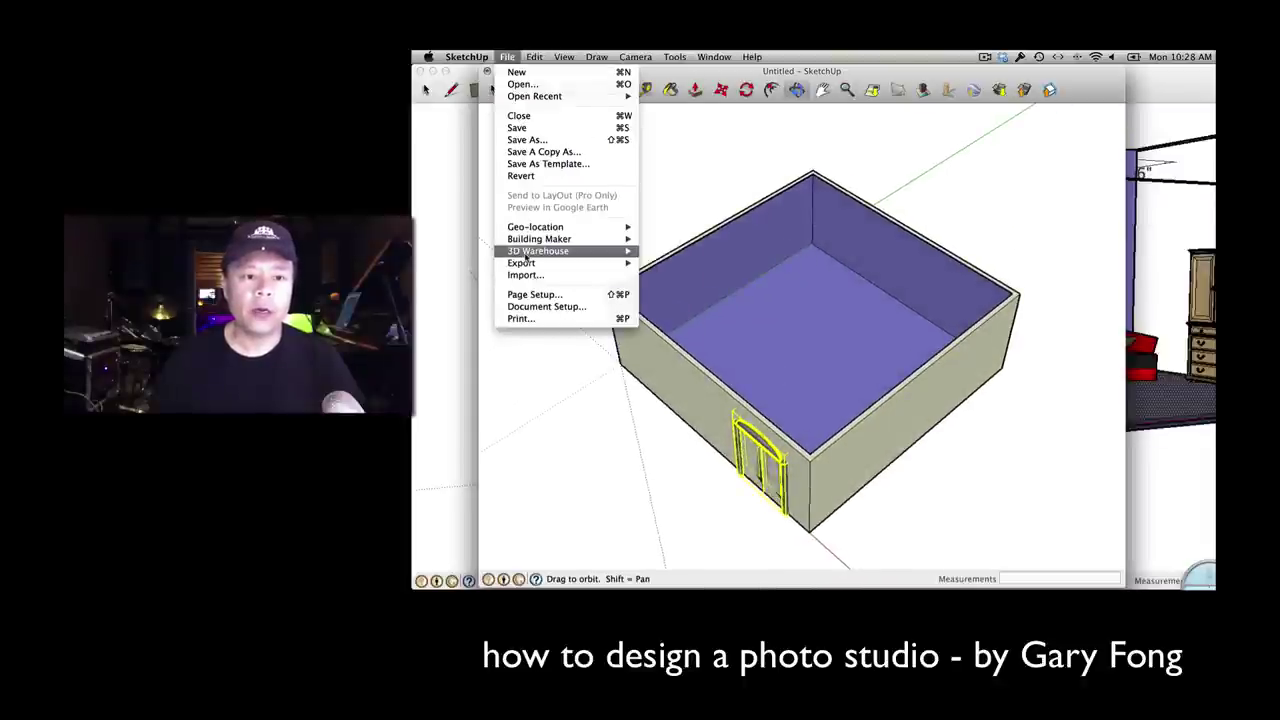
mouse_move(528, 258)
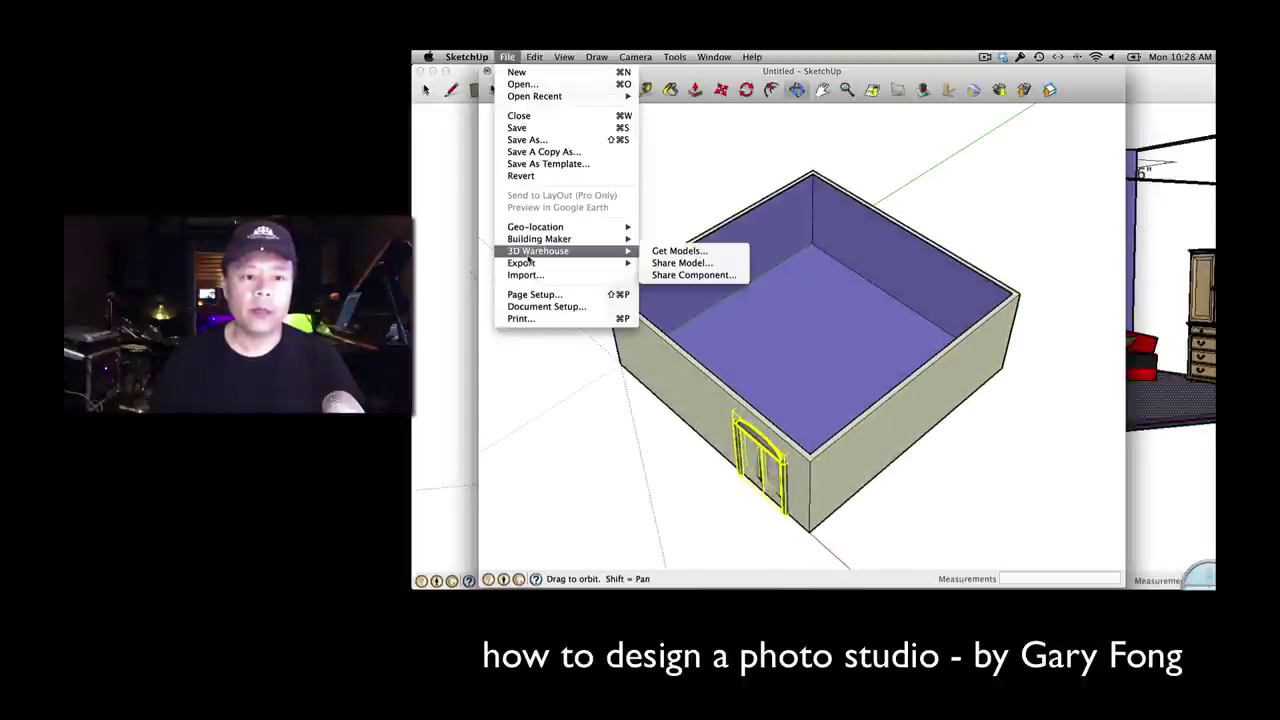
click(679, 251)
click(732, 219)
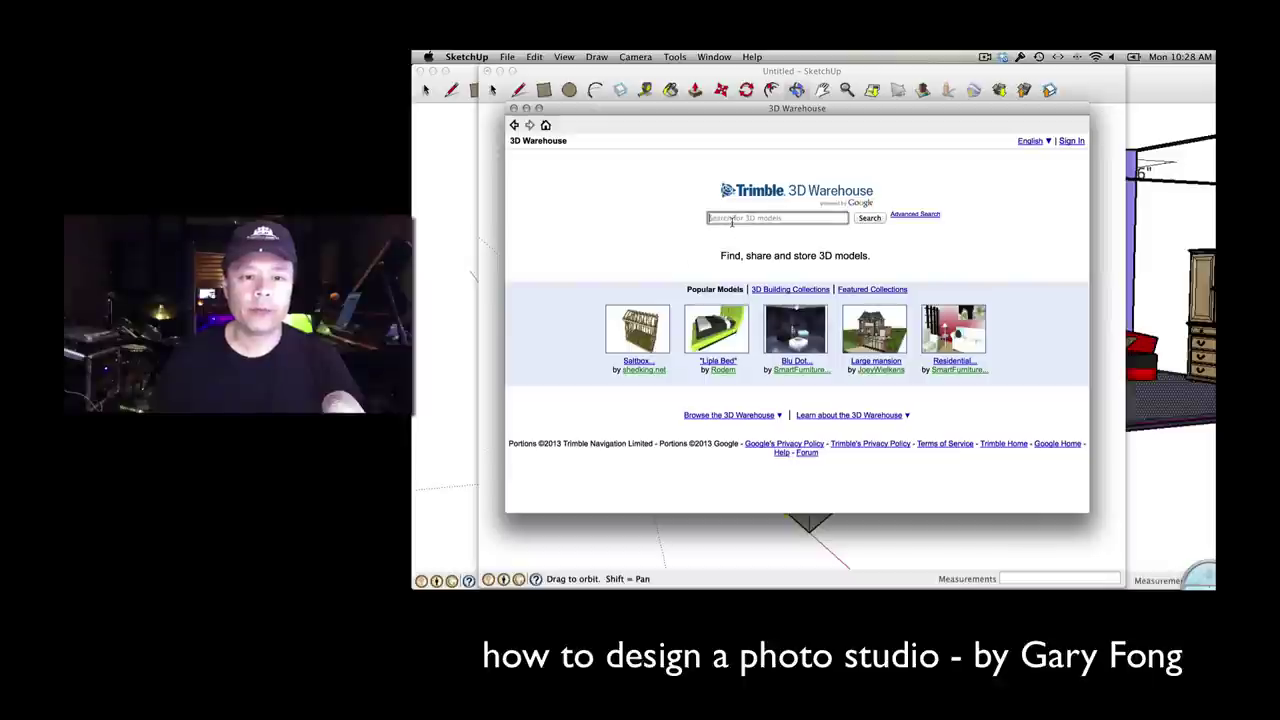
text(photo studio)
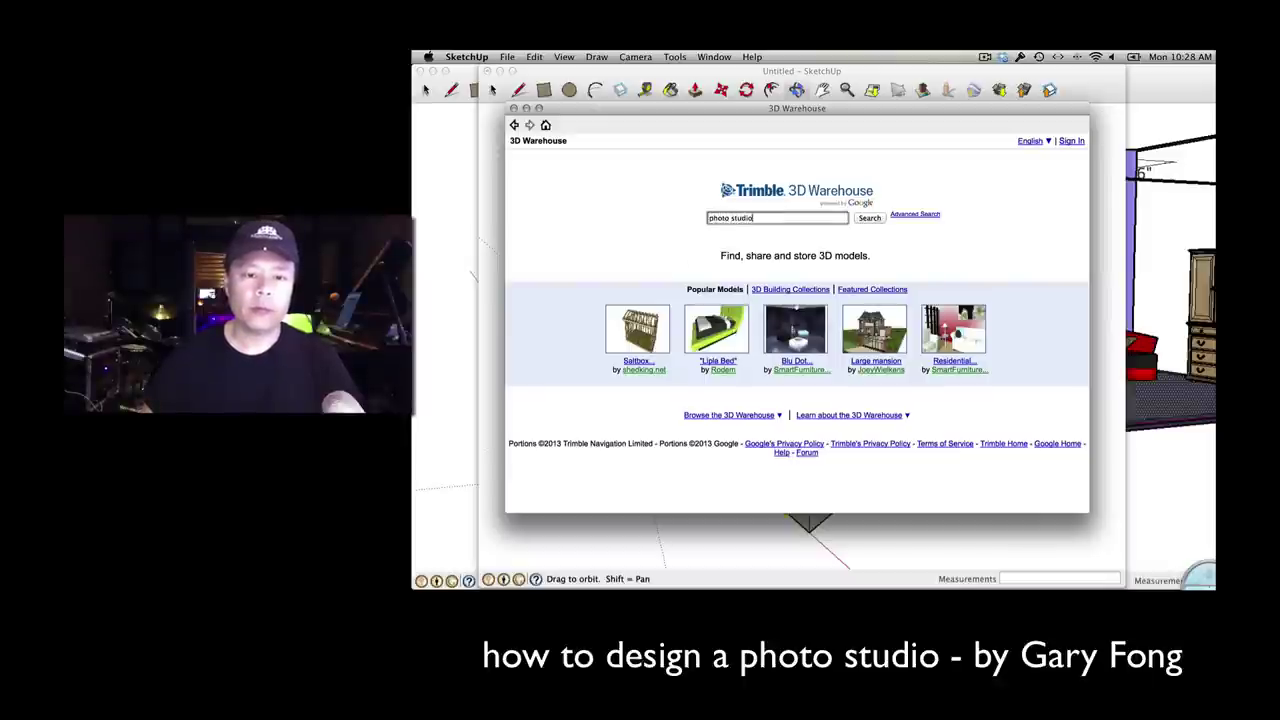
key(Return)
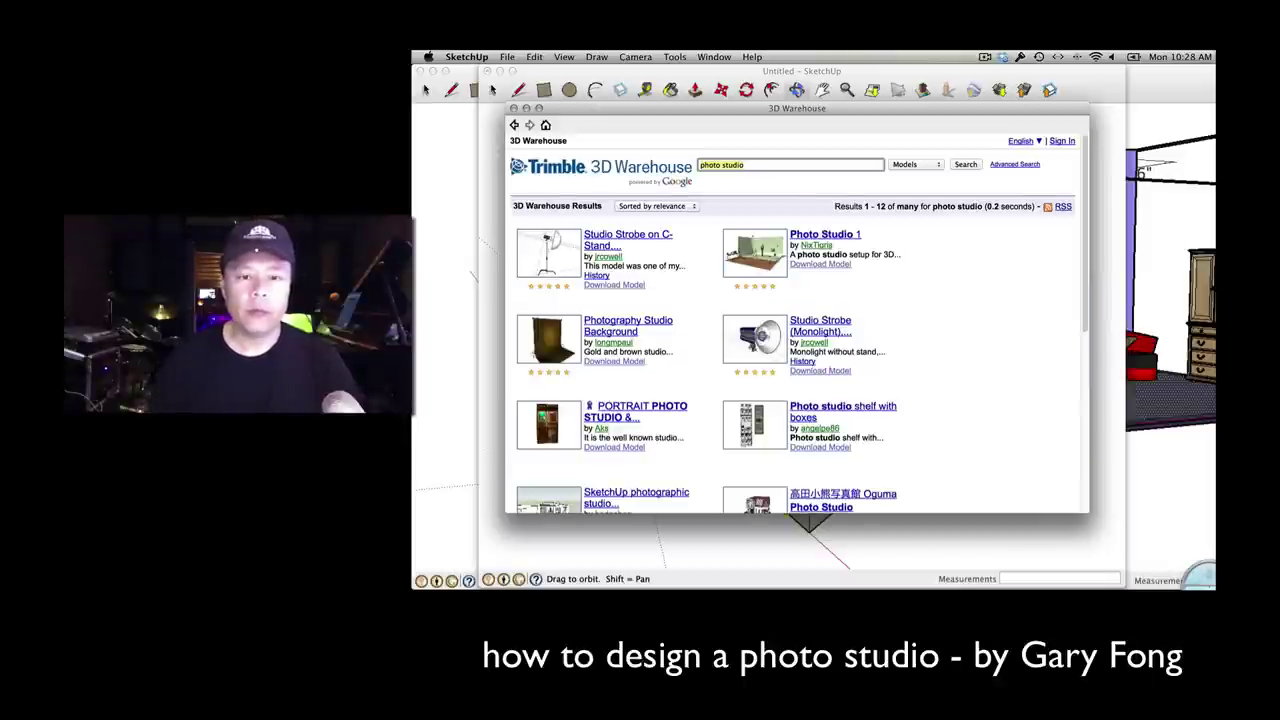
click(762, 271)
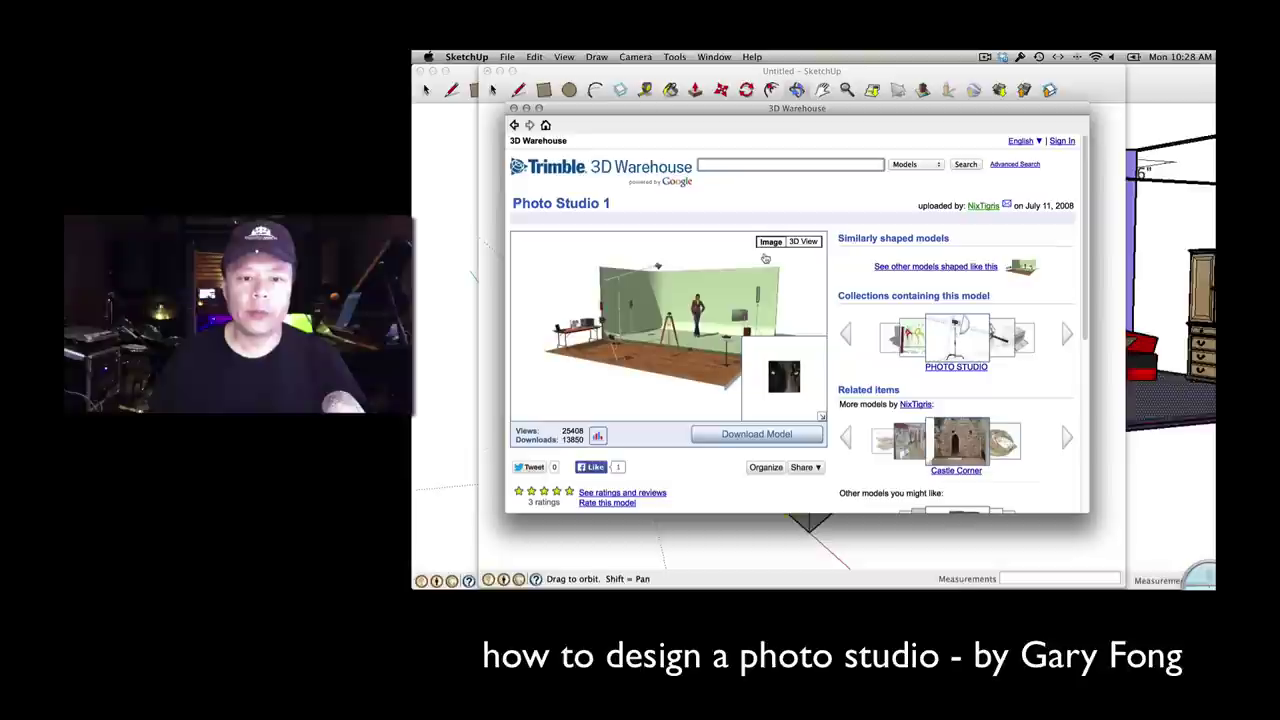
click(737, 435)
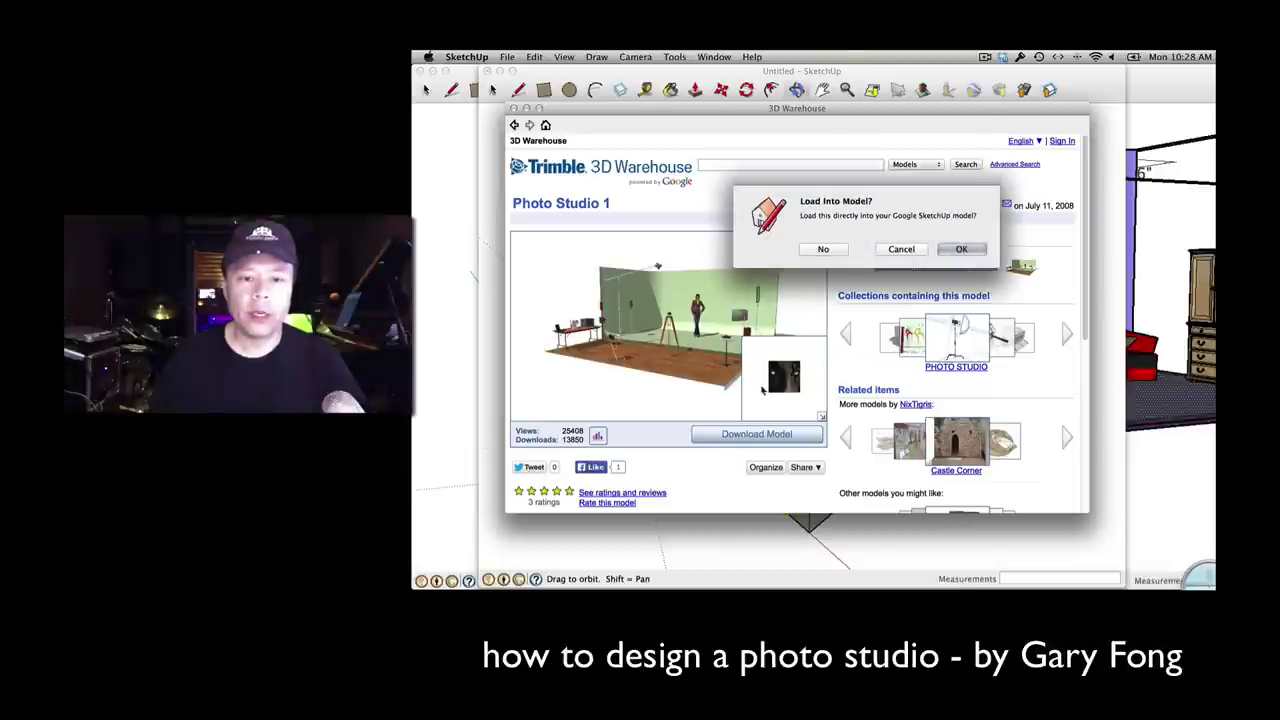
click(973, 250)
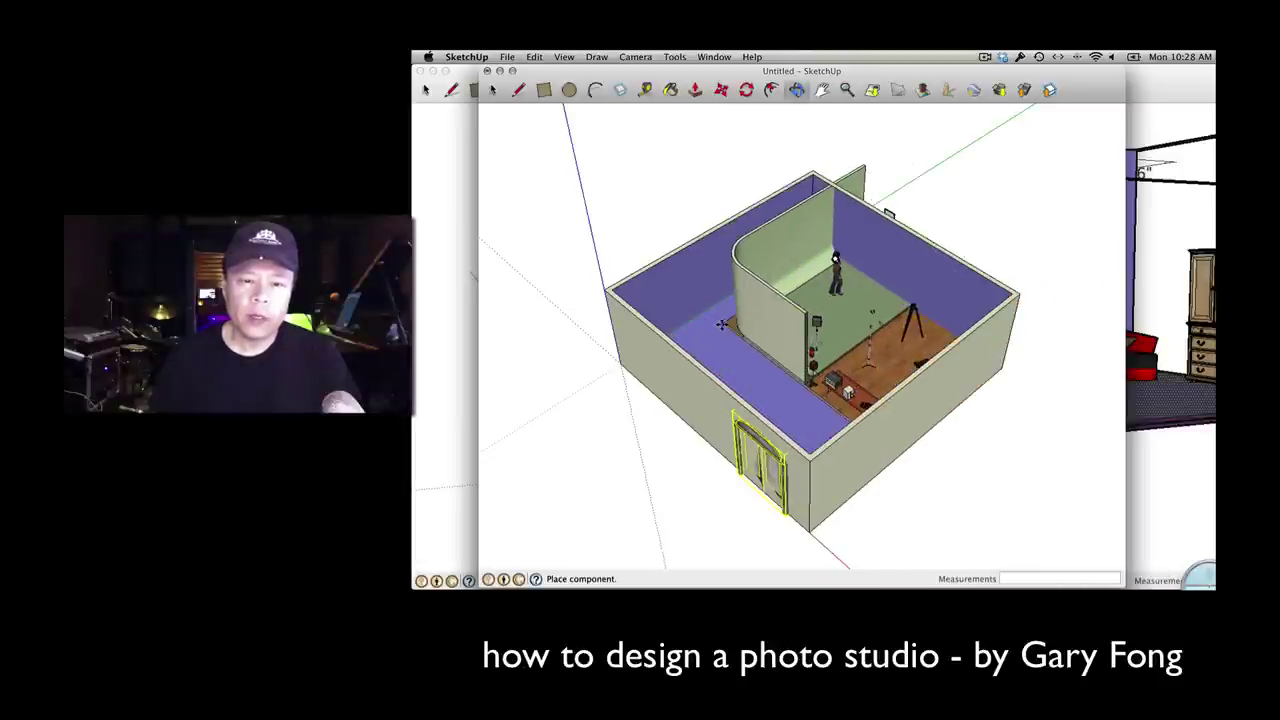
- Place the Photo Studio 1 set, move it into the room's back corner, then deselect it
click(705, 328)
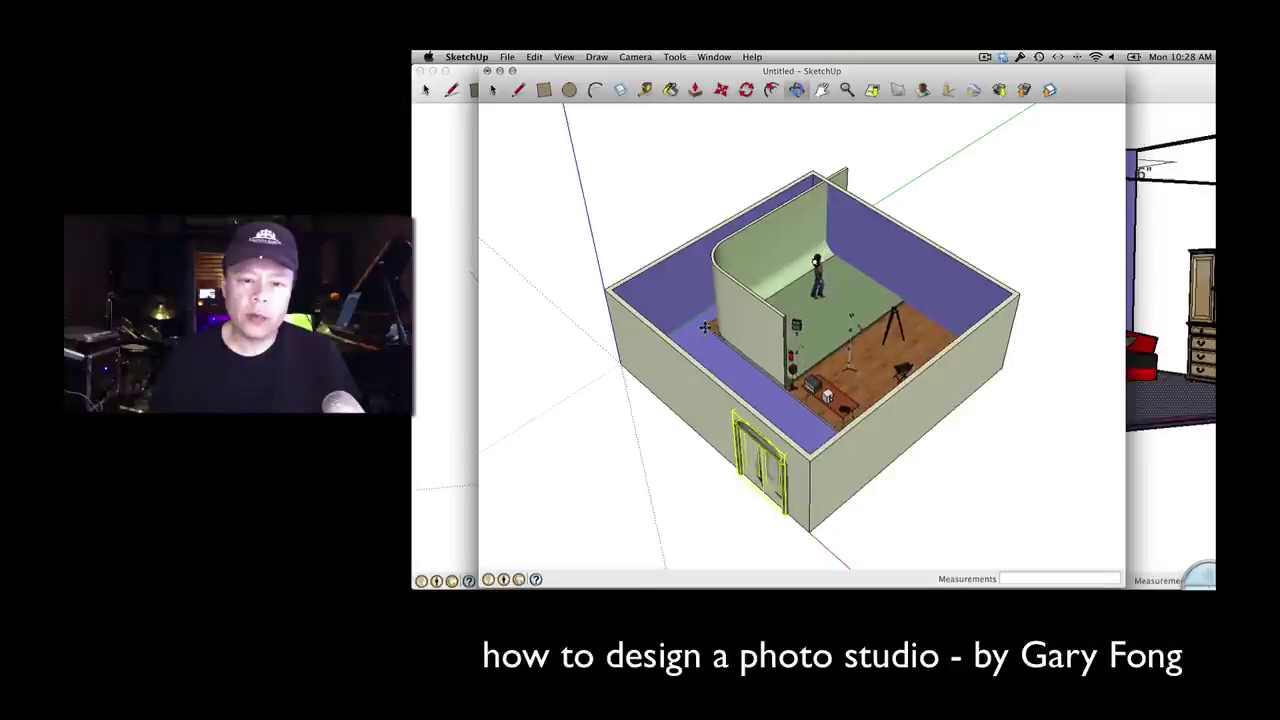
key(m)
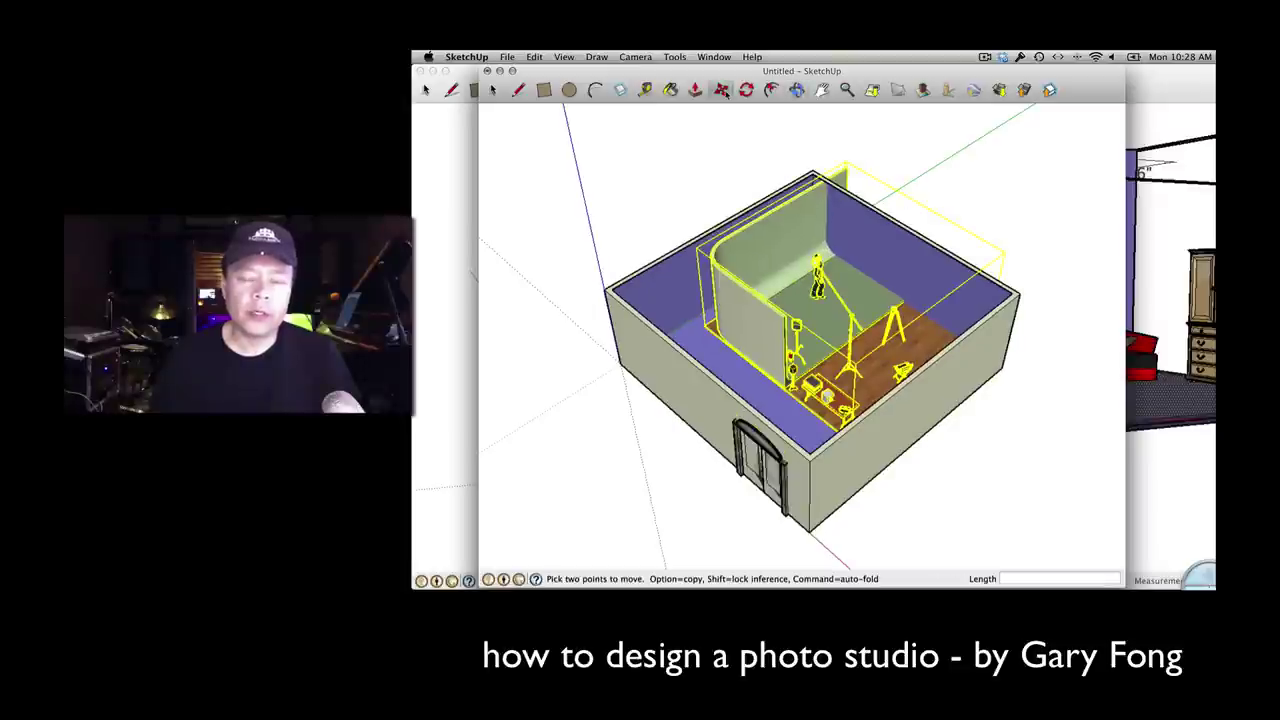
click(842, 266)
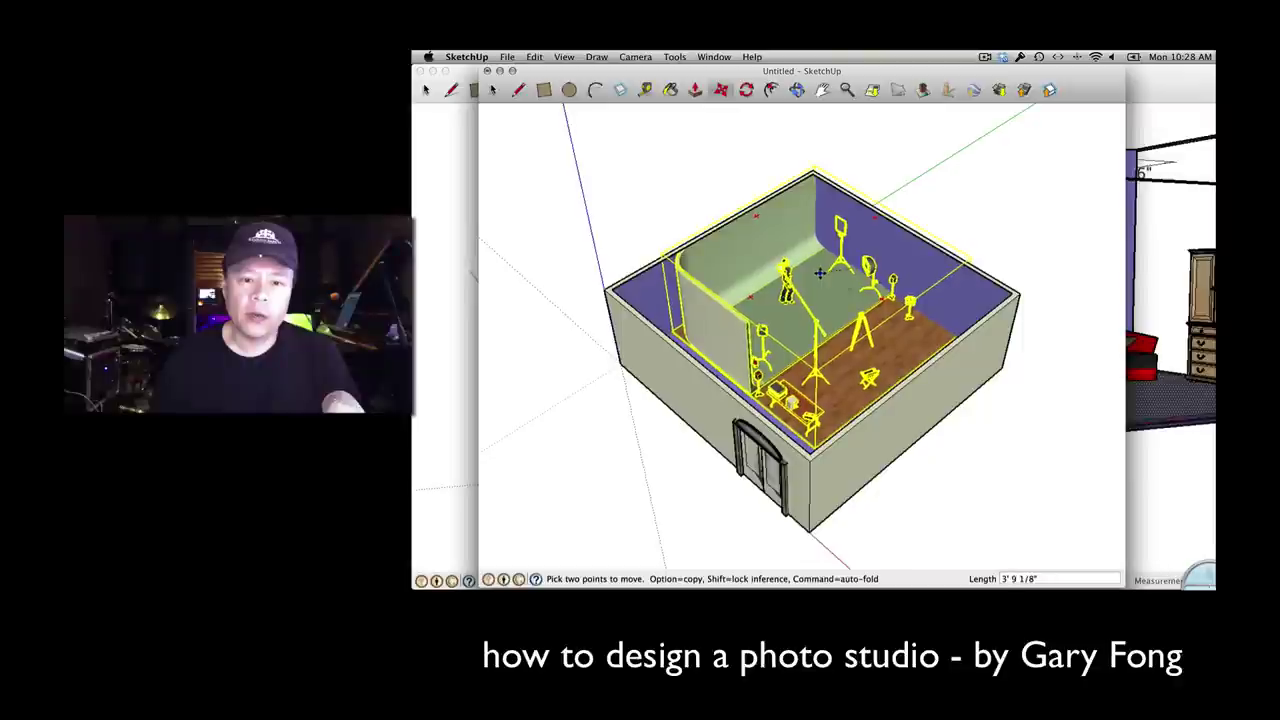
click(818, 272)
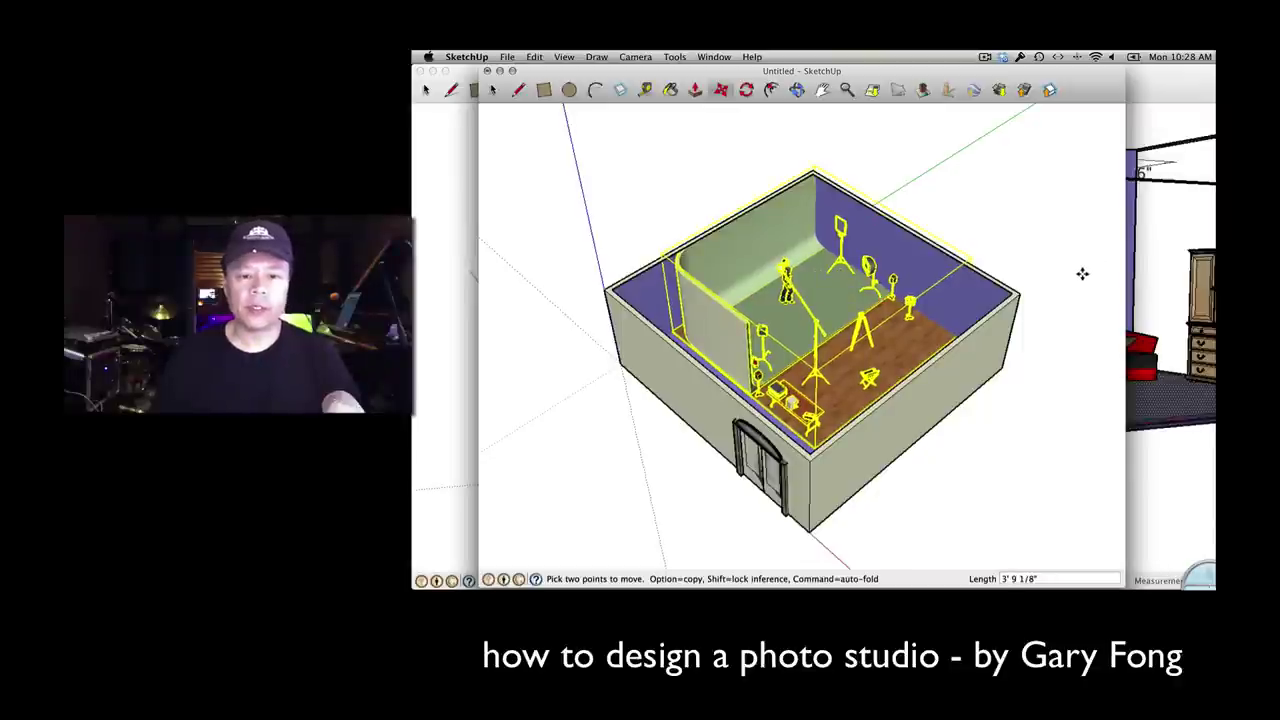
click(494, 89)
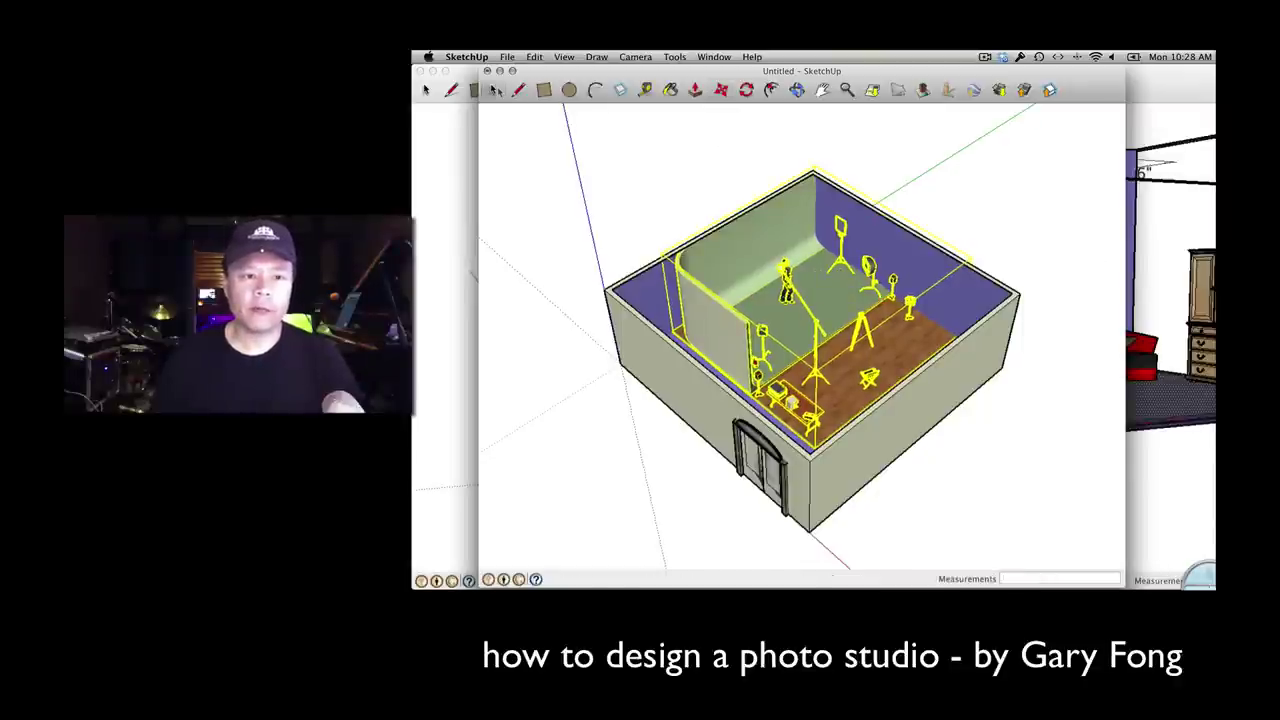
click(551, 236)
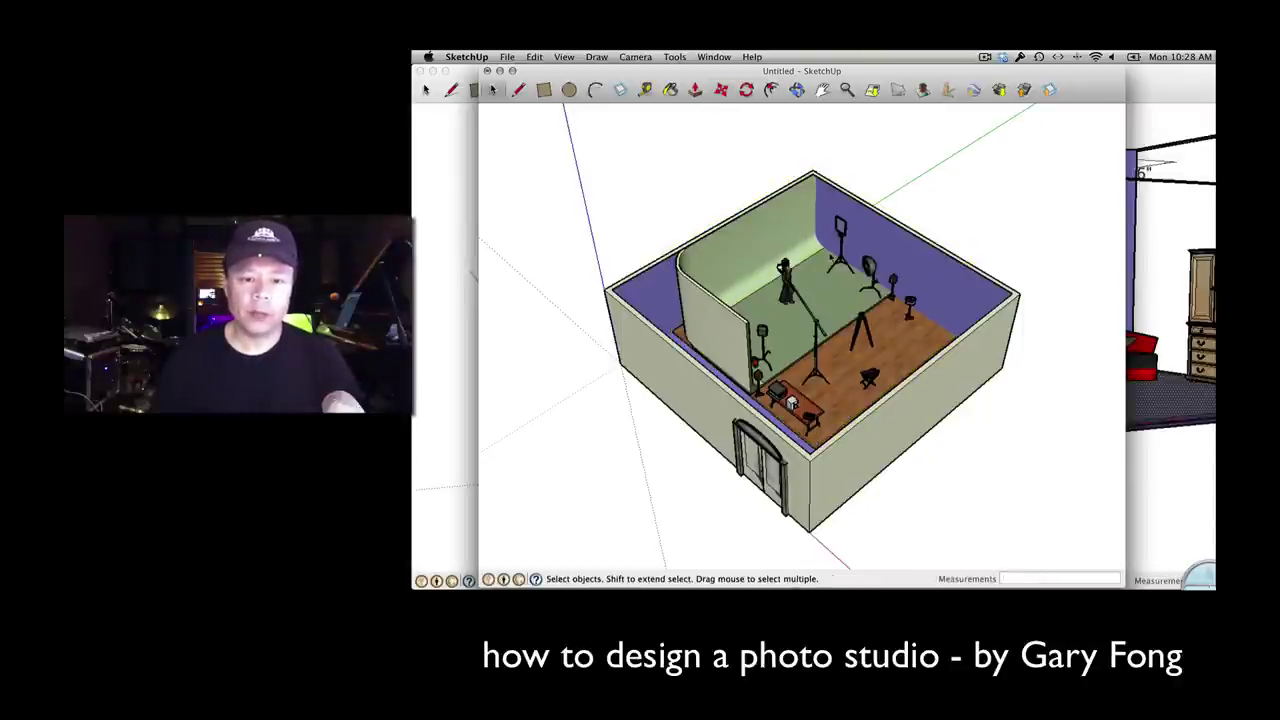
- Zoom in on the studio and orbit to a low view of the set
scroll(830, 258, up, 5)
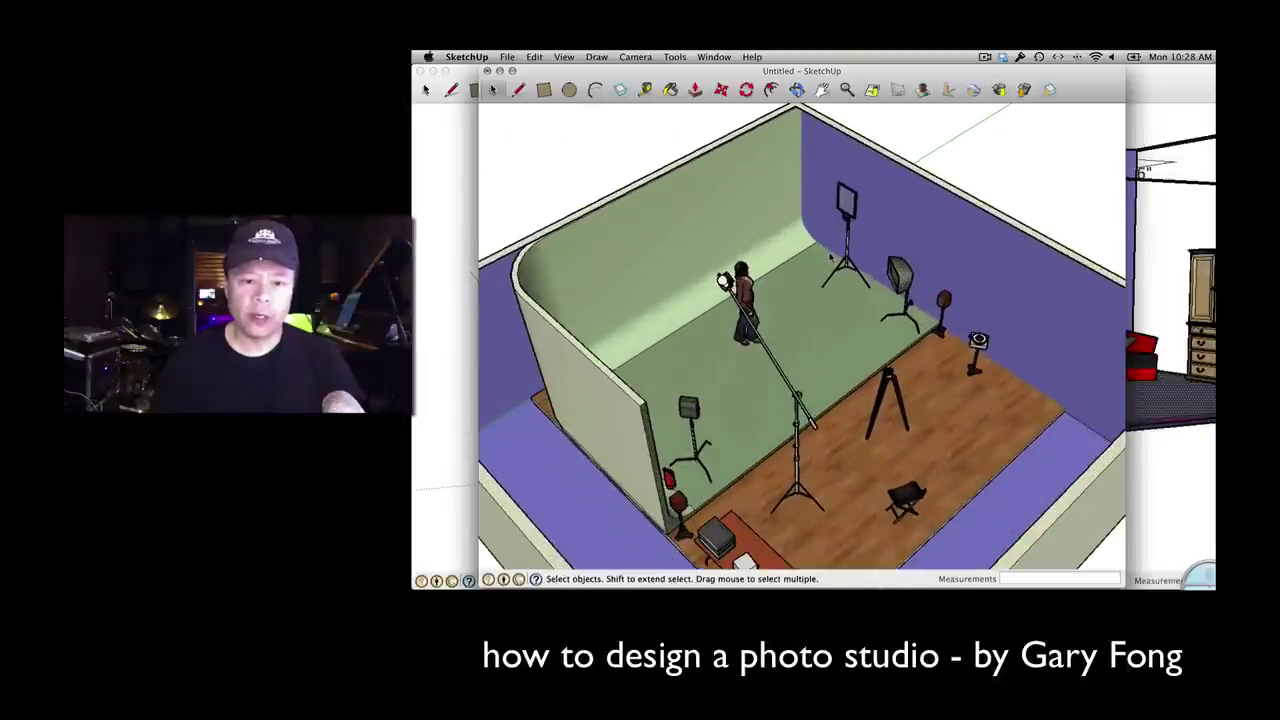
scroll(830, 258, down, 2)
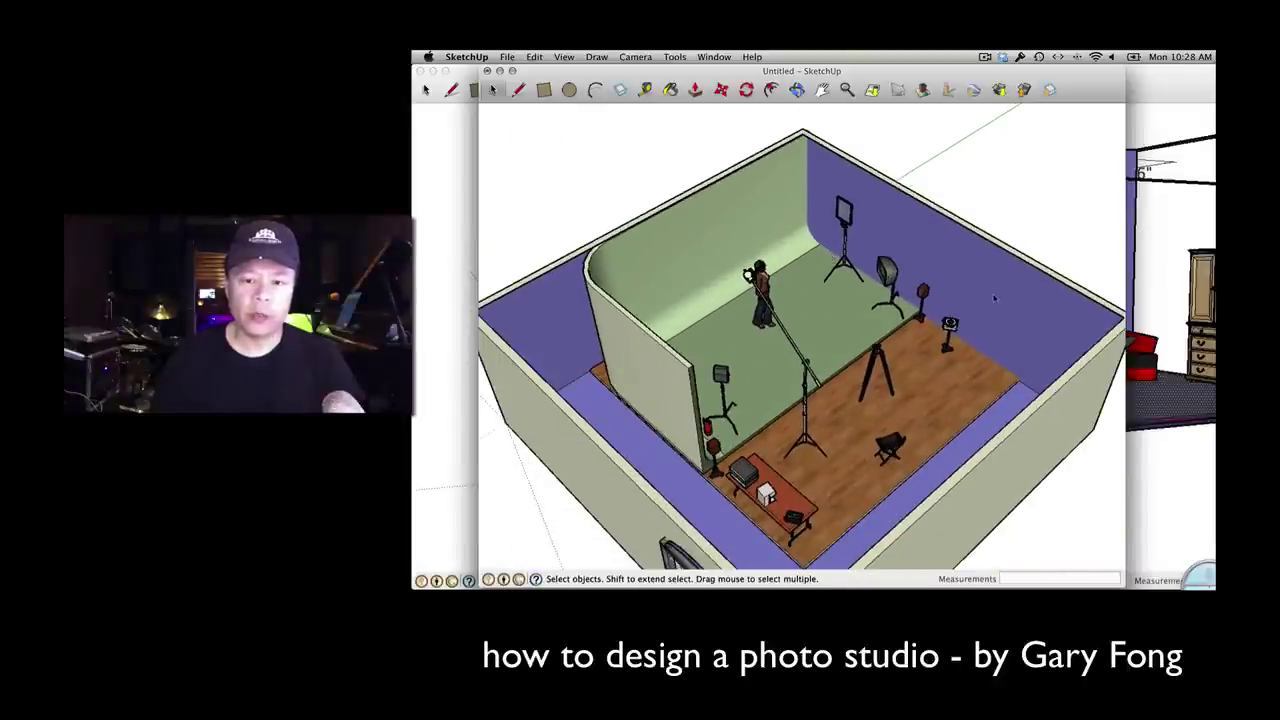
scroll(996, 314, down, 2)
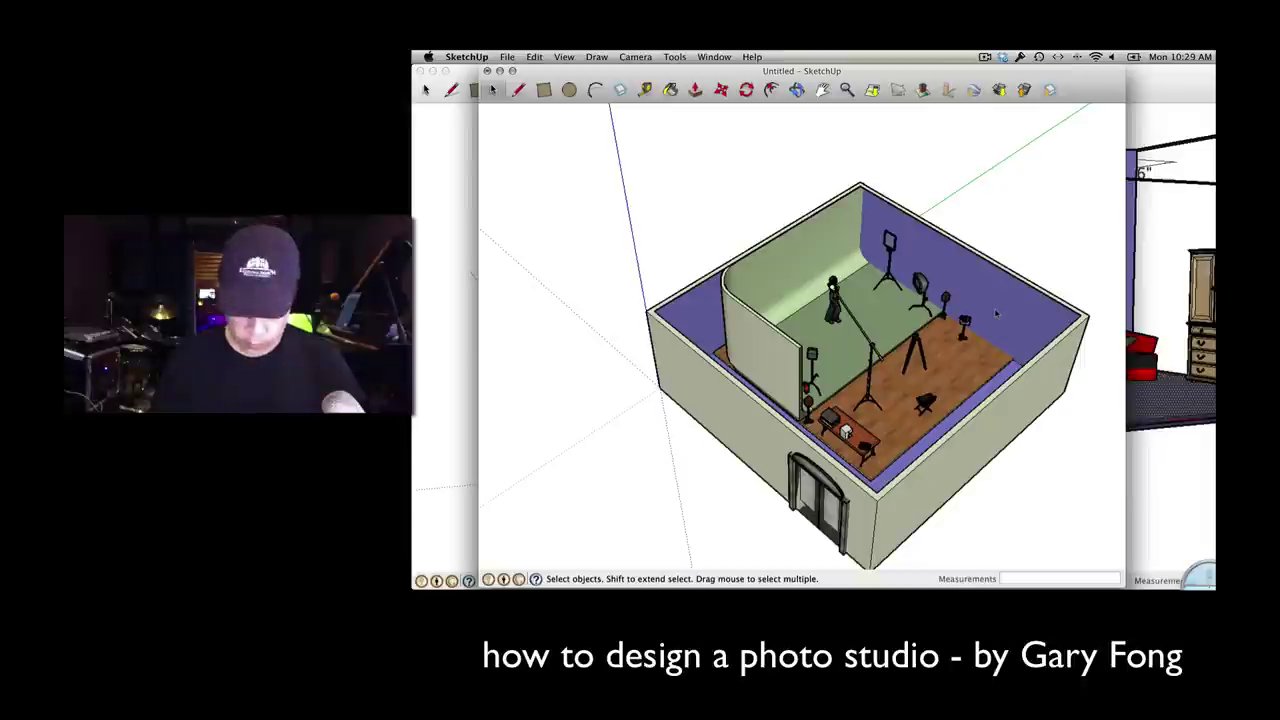
key(o)
drag(998, 318, 808, 372)
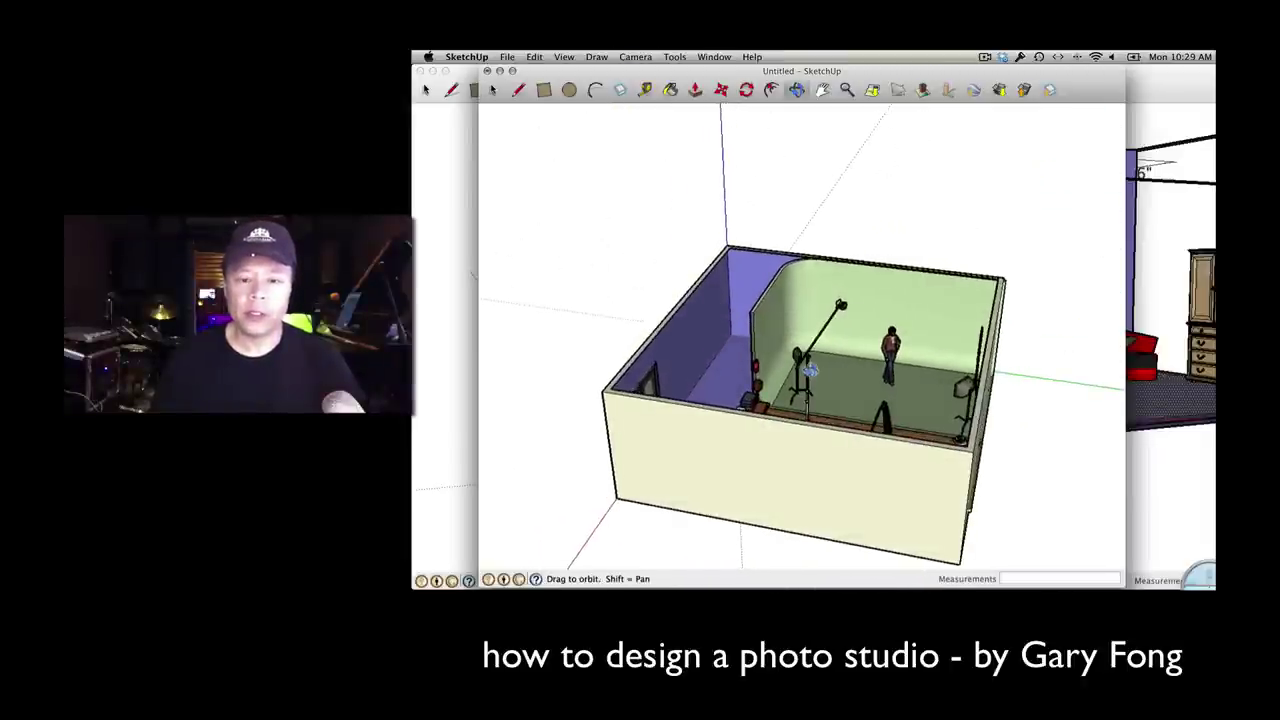
- Orbit to a wider view of the green backdrop, centring on the standing figure
scroll(808, 372, down, 2)
scroll(808, 372, up, 10)
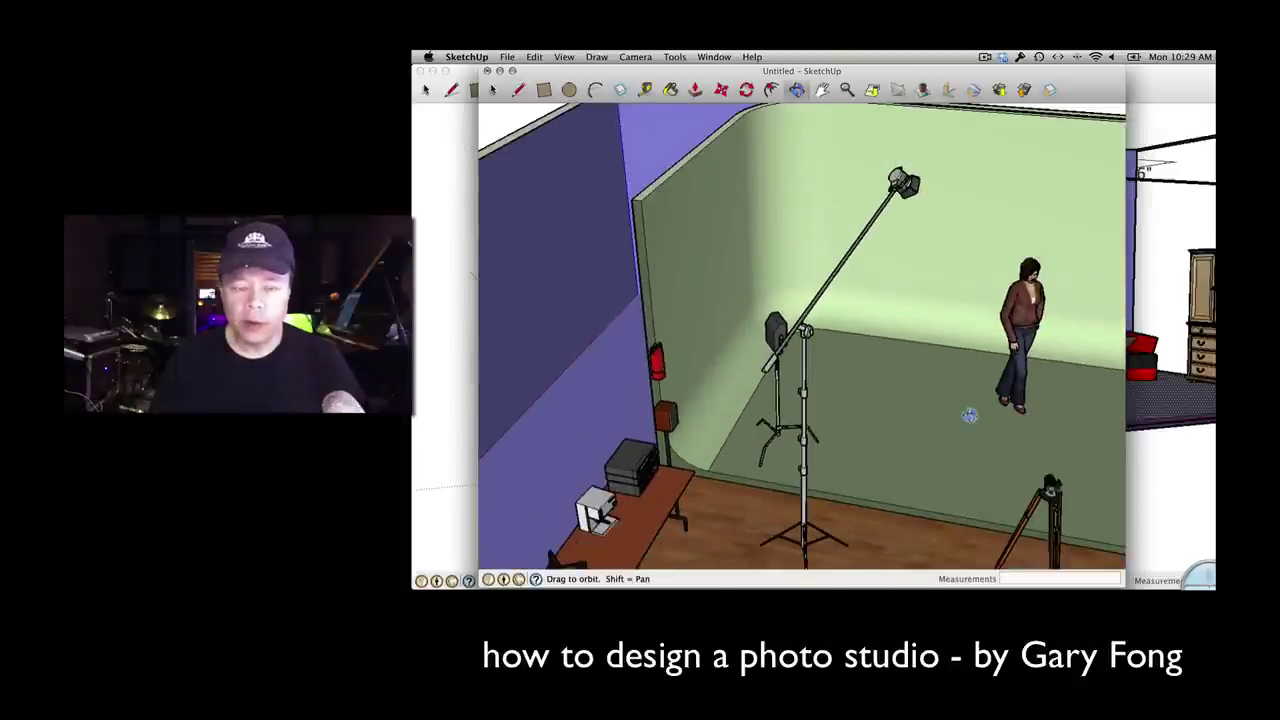
scroll(657, 503, down, 2)
scroll(657, 503, up, 2)
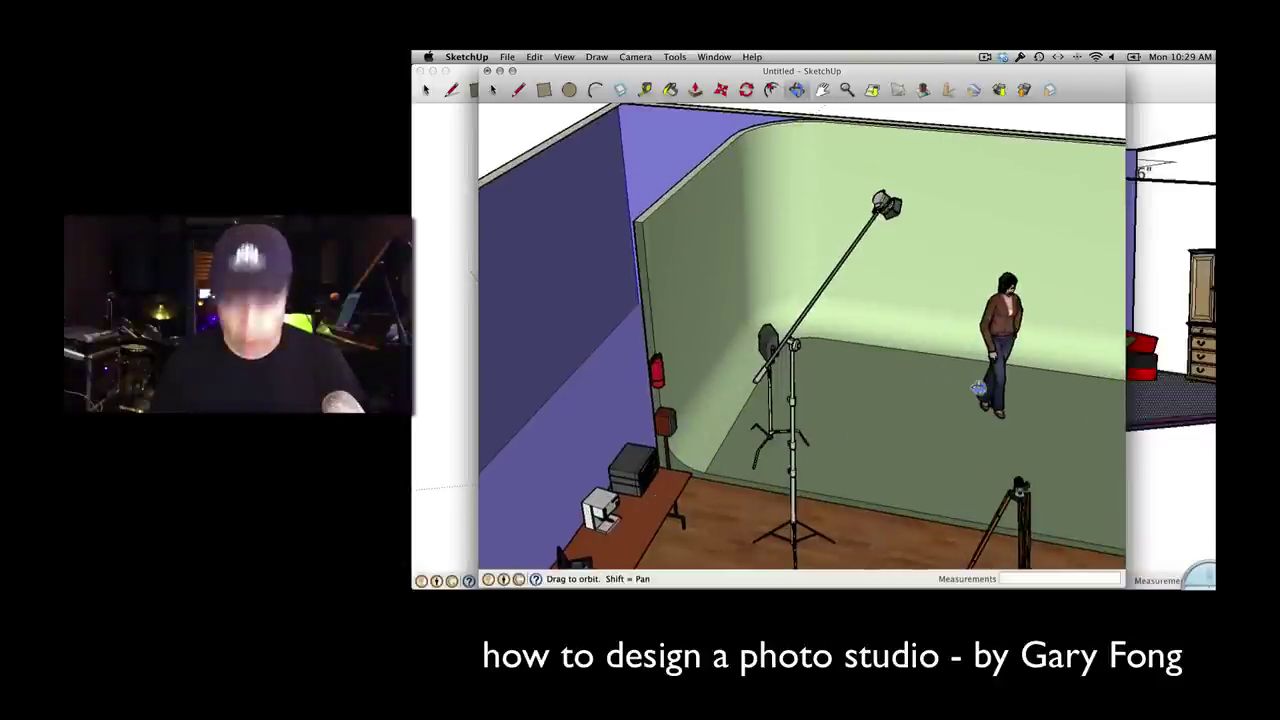
mouse_move(978, 388)
mouse_down()
mouse_move(950, 365)
mouse_move(846, 343)
mouse_move(883, 366)
mouse_up()
scroll(883, 366, up, 5)
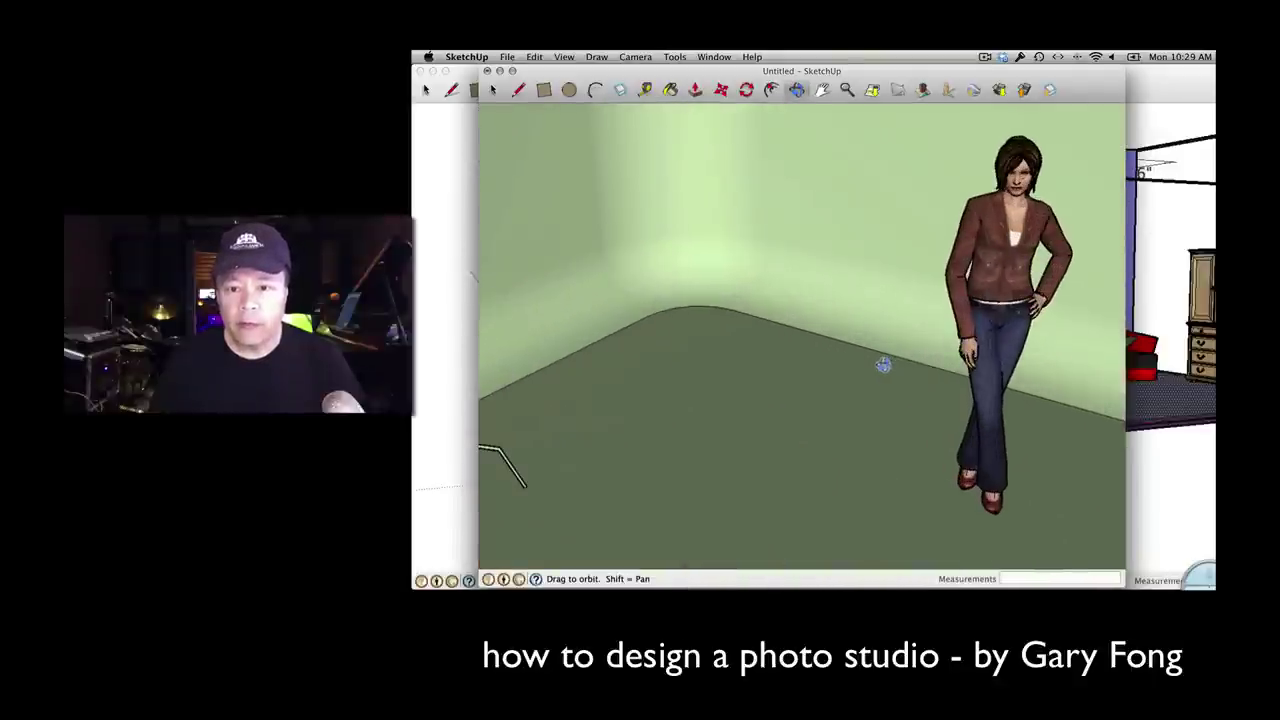
scroll(883, 366, up, 2)
scroll(883, 363, down, 2)
mouse_move(923, 291)
mouse_down()
mouse_move(857, 305)
mouse_move(866, 291)
mouse_move(831, 289)
mouse_move(895, 296)
mouse_move(851, 294)
mouse_up()
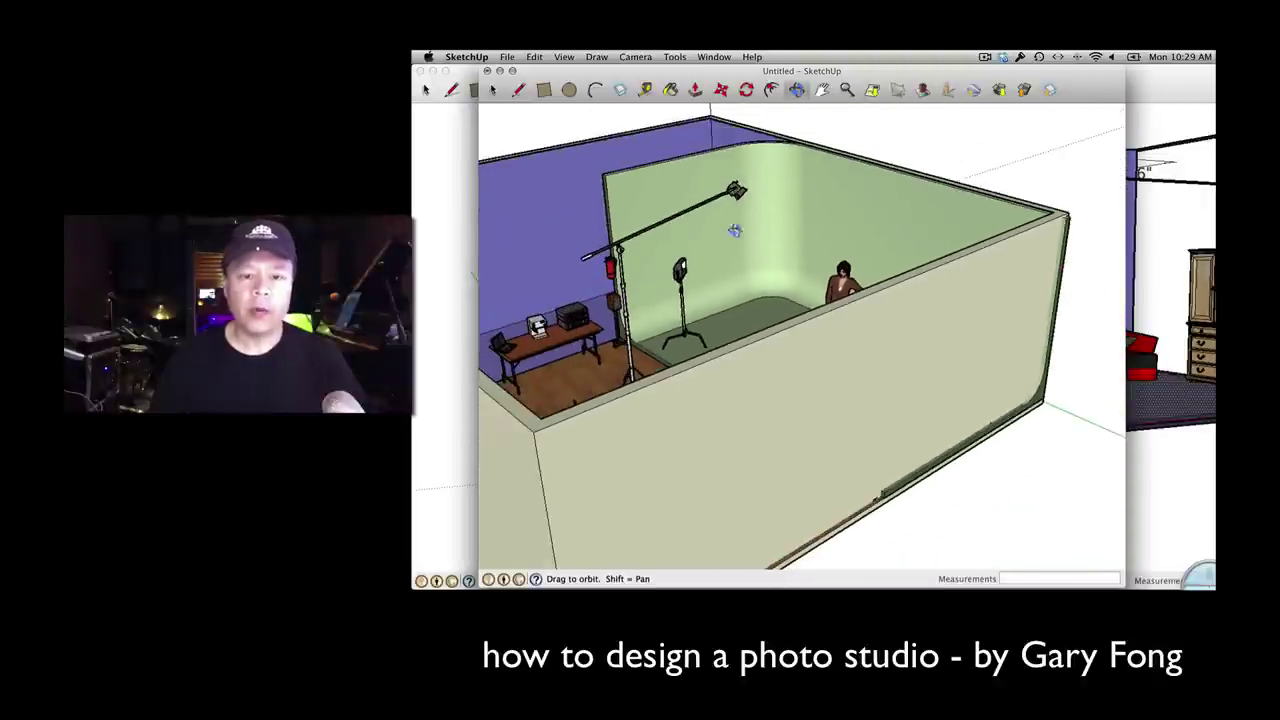
- Orbit up above the front wall to look down on the floor, tripod, softbox and figure
mouse_move(735, 231)
mouse_down()
mouse_move(780, 345)
mouse_move(763, 365)
mouse_move(800, 355)
mouse_move(757, 354)
mouse_move(763, 368)
mouse_up()
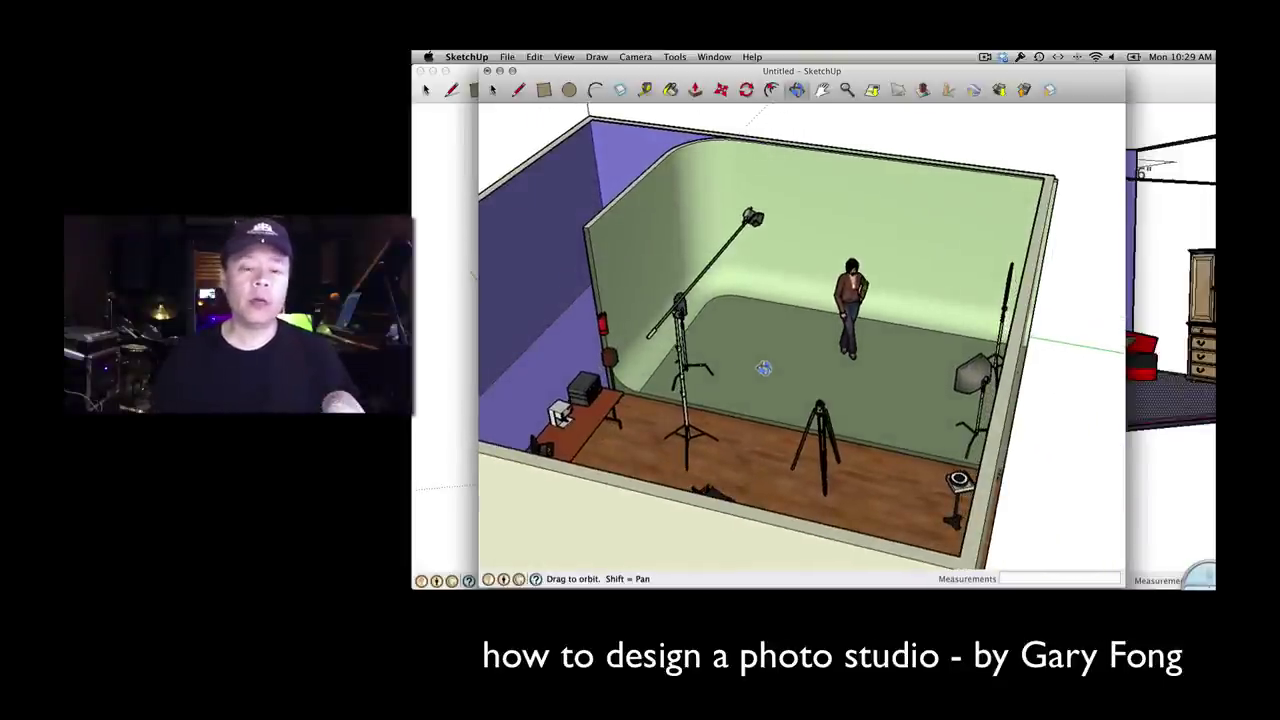